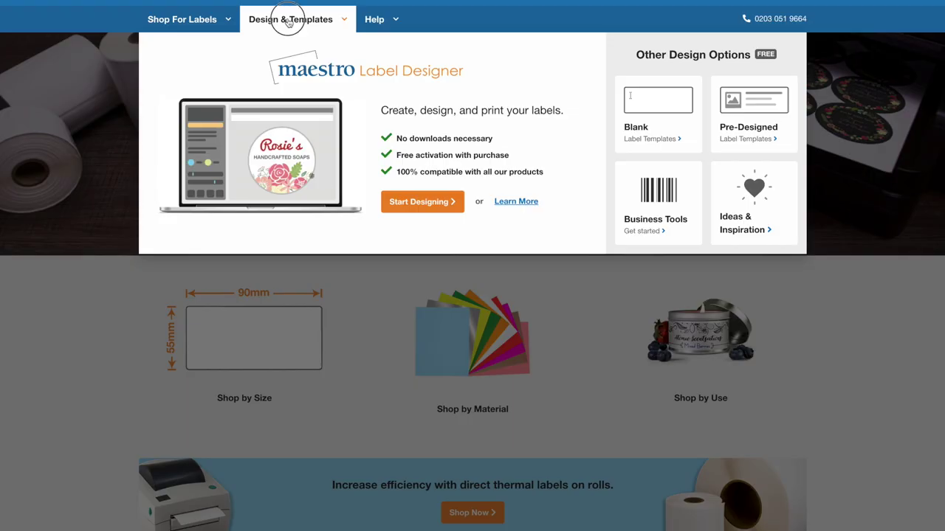
Start a new label design in Maestro Label Designer from the blank EU30005 template, 99.1mm x 139mm with 4 labels per sheet
left_click(290, 22)
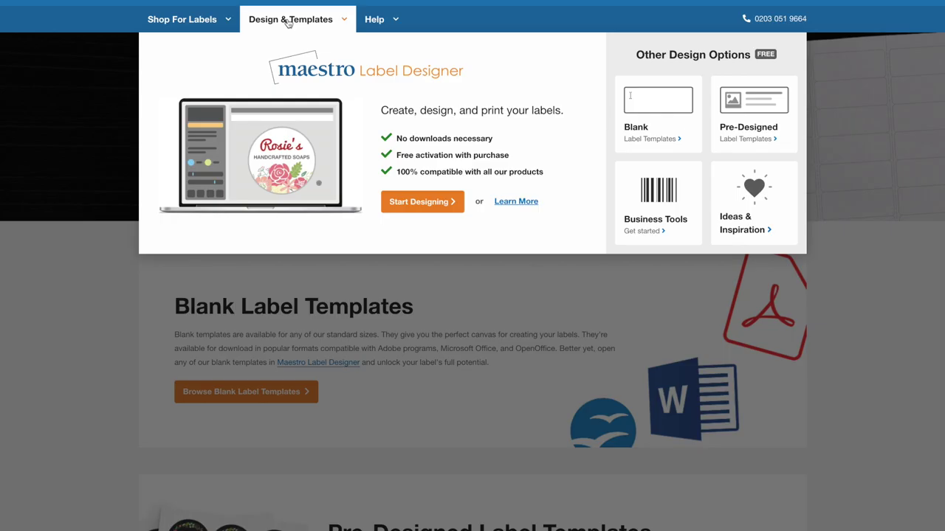
left_click(406, 203)
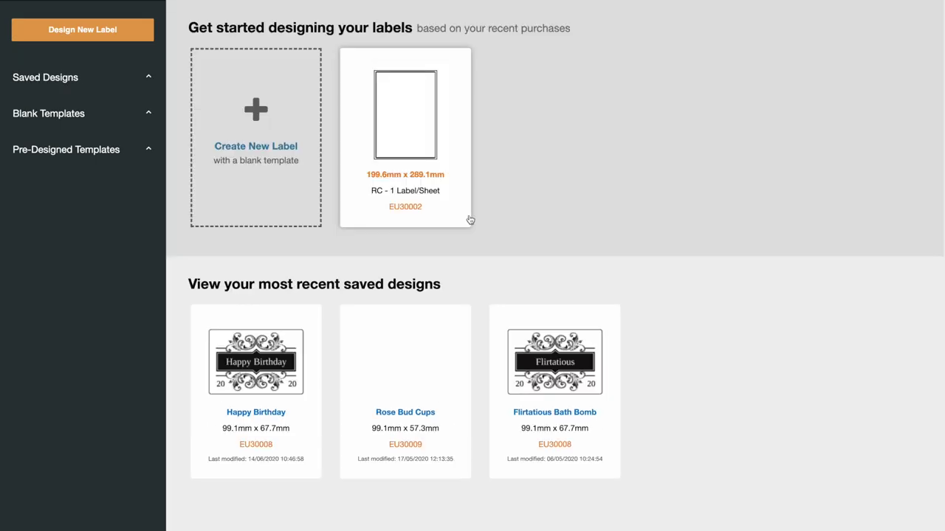
left_click(260, 126)
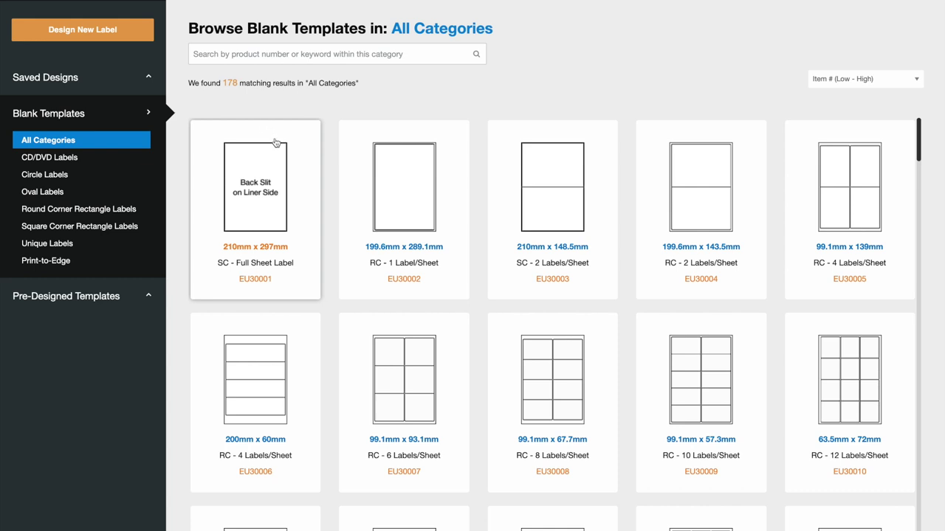
left_click(87, 34)
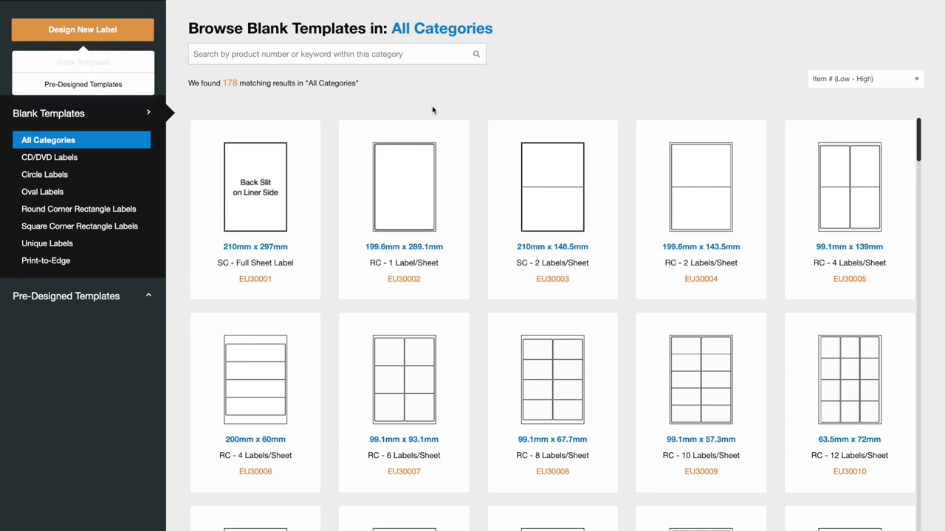
scroll(539, 259, "down", 1)
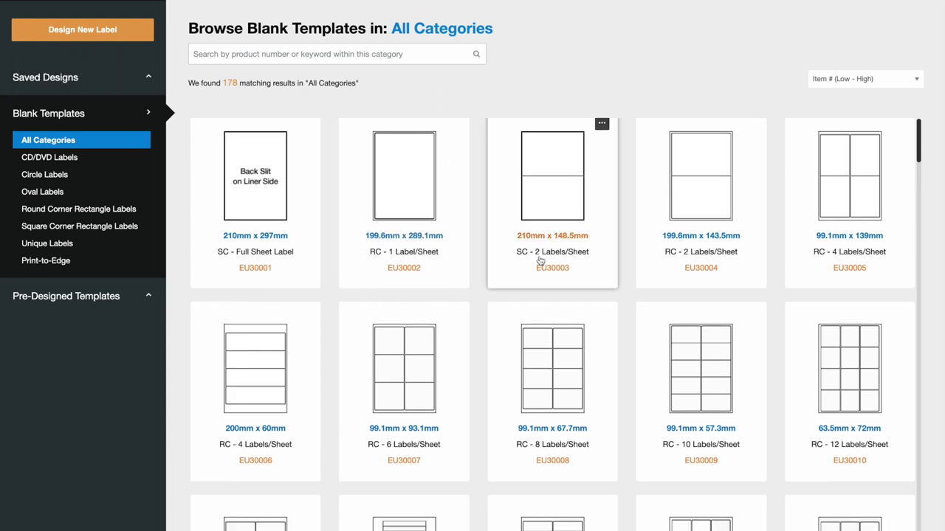
left_click(839, 201)
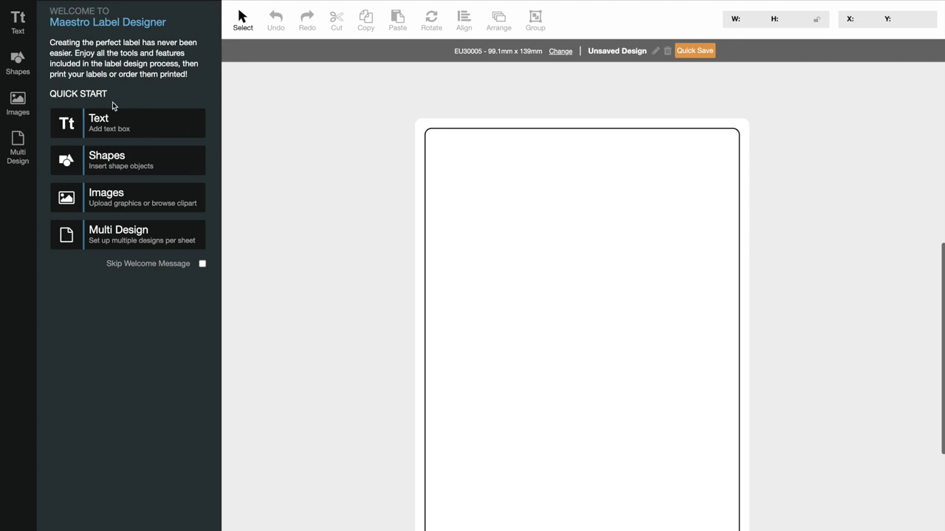
Upload the gold corner ornament 0326-1.png from the 0326 folder to the design's image library
left_click(18, 104)
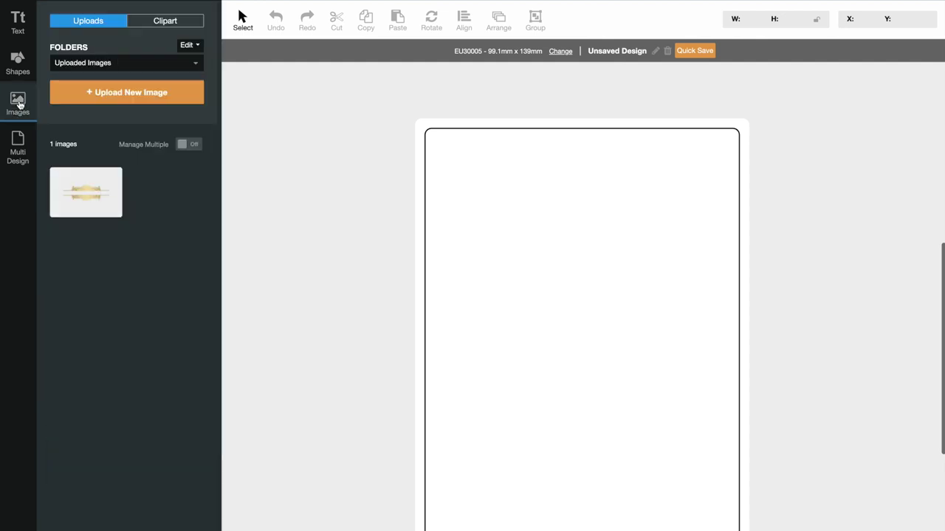
left_click(114, 95)
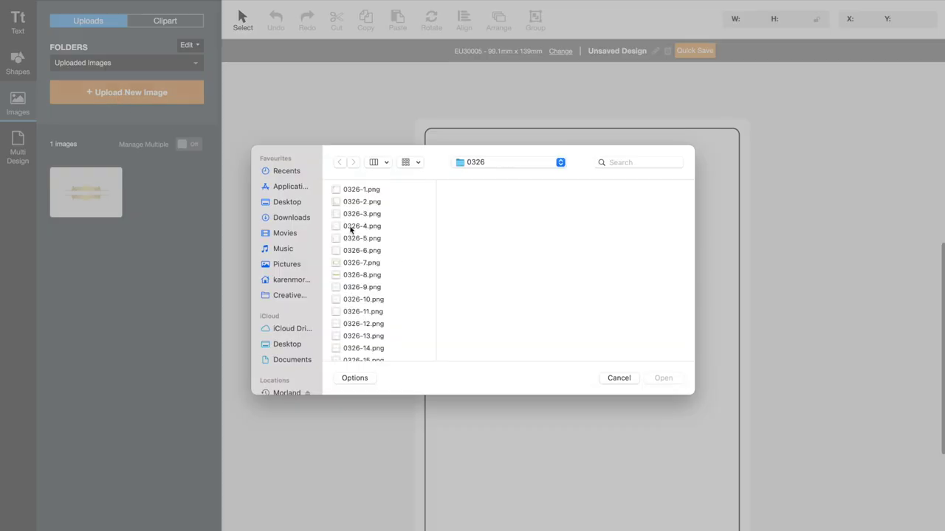
left_click(353, 191)
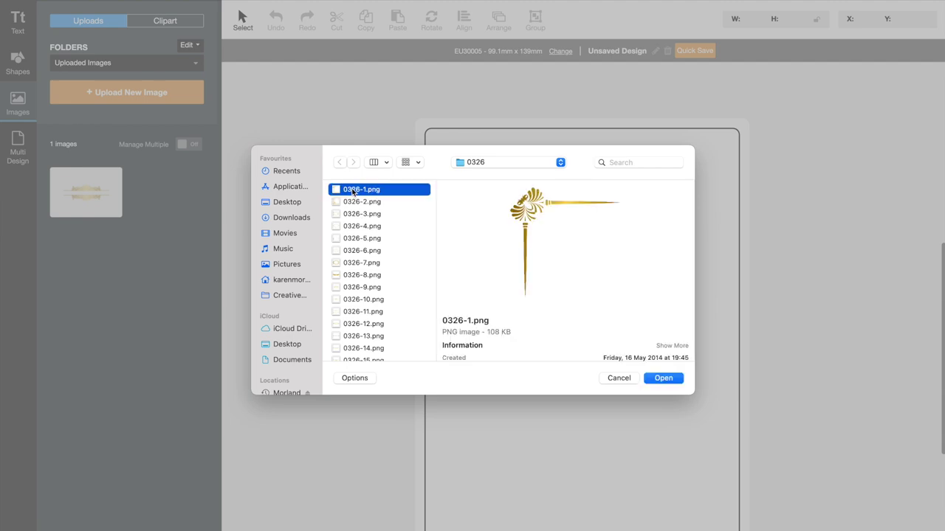
left_click(662, 378)
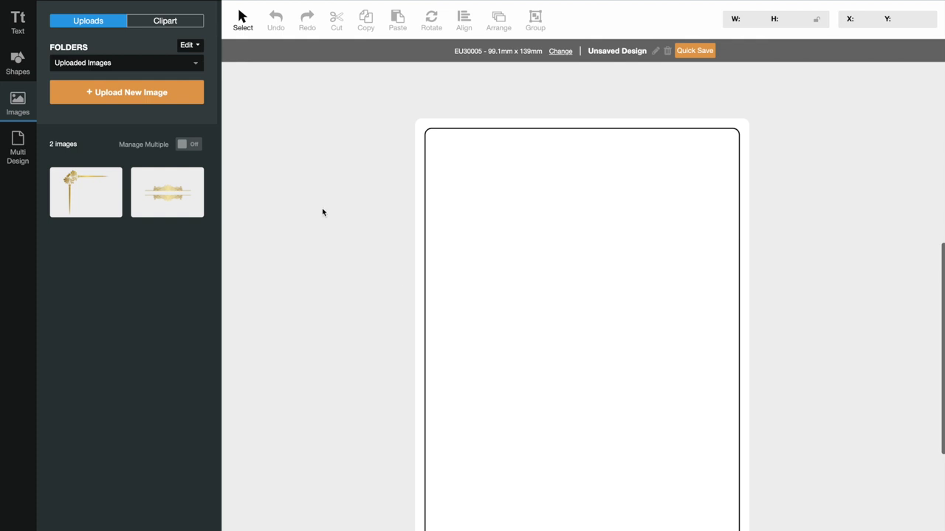
Upload the gold oval frame 0326-7.png and the gold flourishes 0326-11.png to the image library
left_click(129, 92)
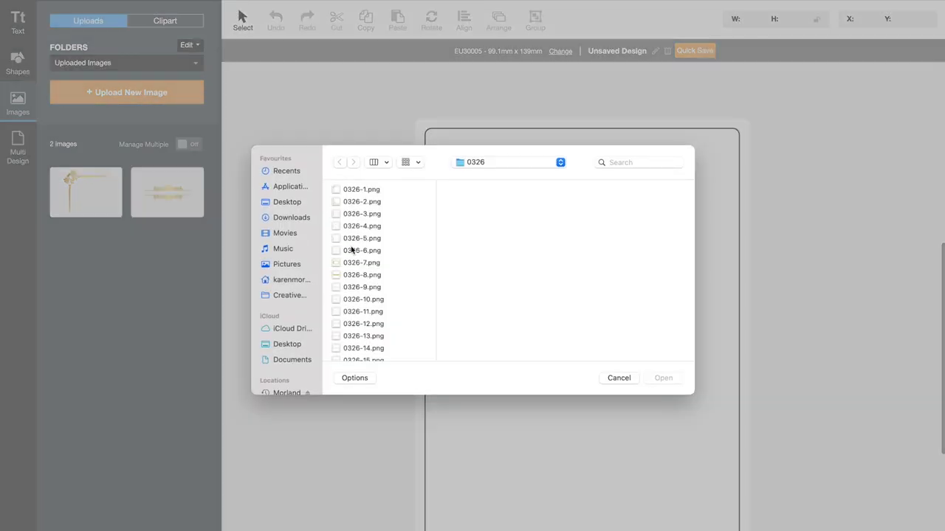
left_click(351, 264)
left_click(662, 378)
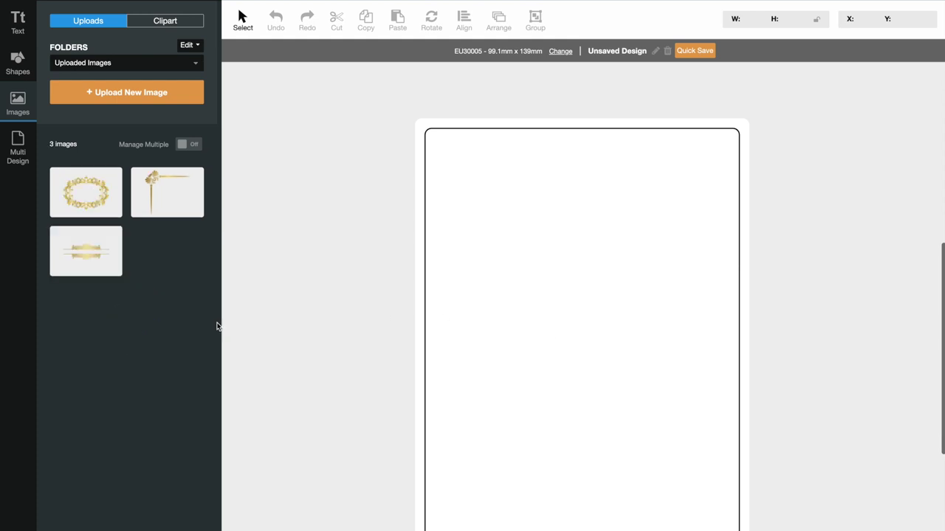
left_click(87, 98)
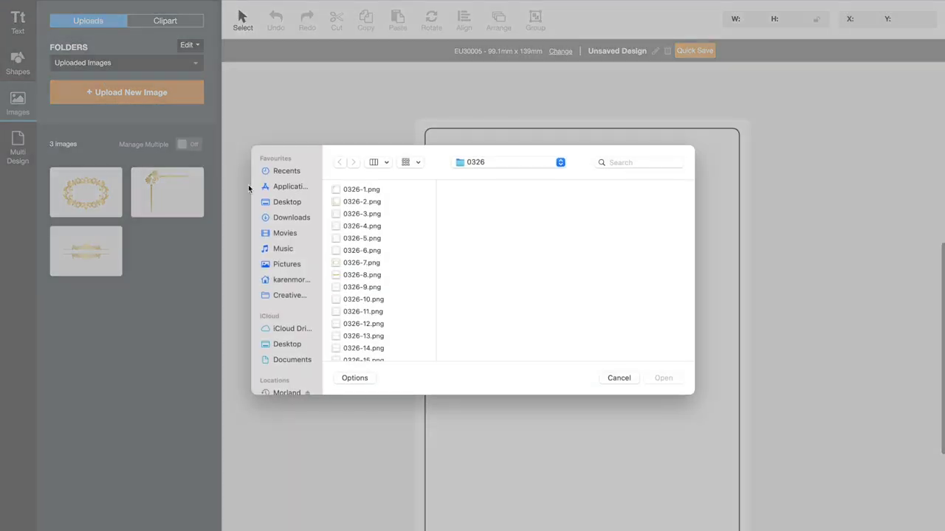
left_click(361, 313)
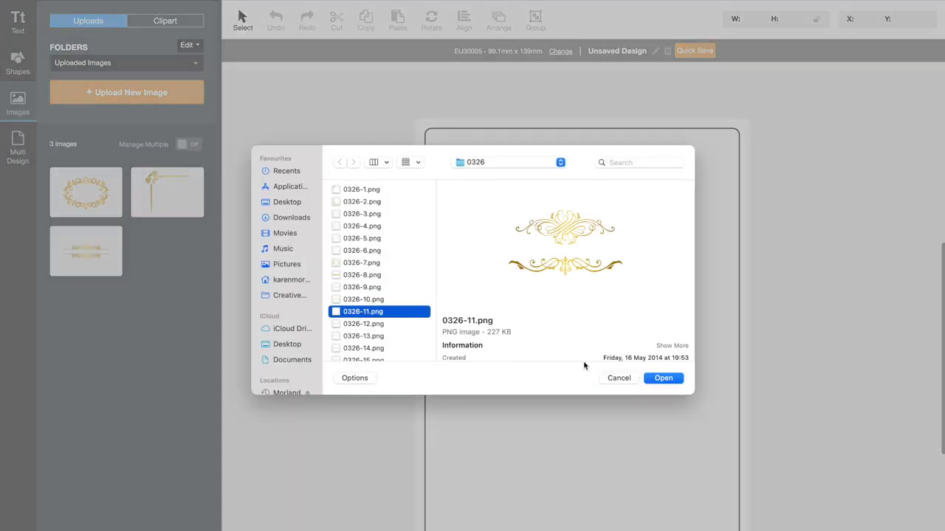
left_click(662, 377)
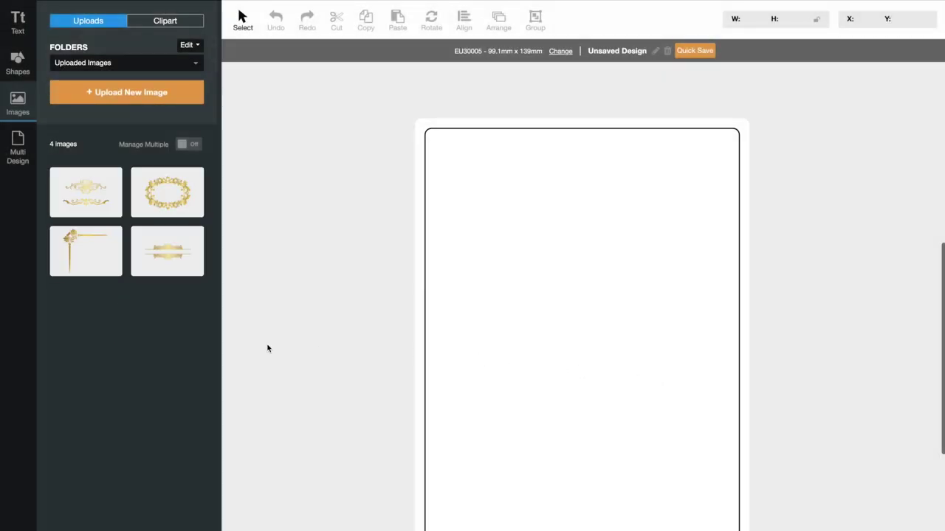
Start another image upload and browse the files on the backup drive for the logo image
left_click(112, 98)
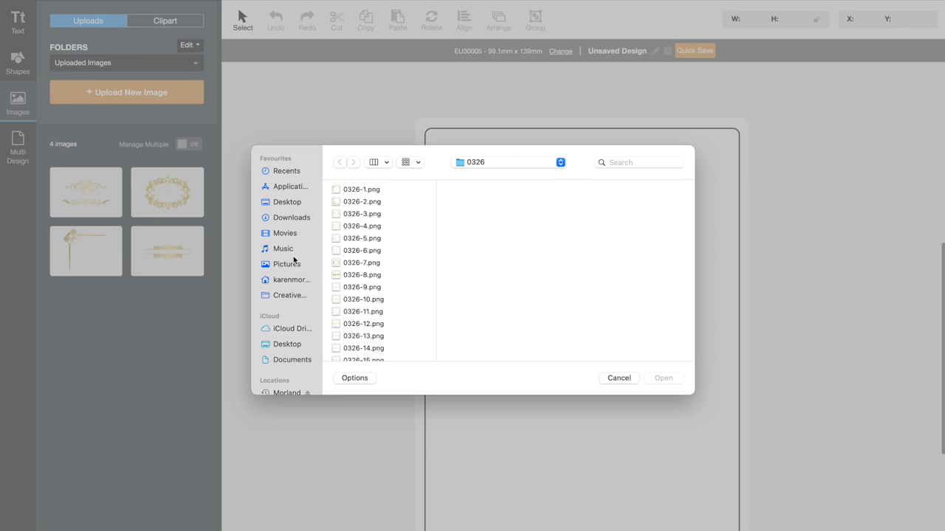
scroll(296, 329, "down", 2)
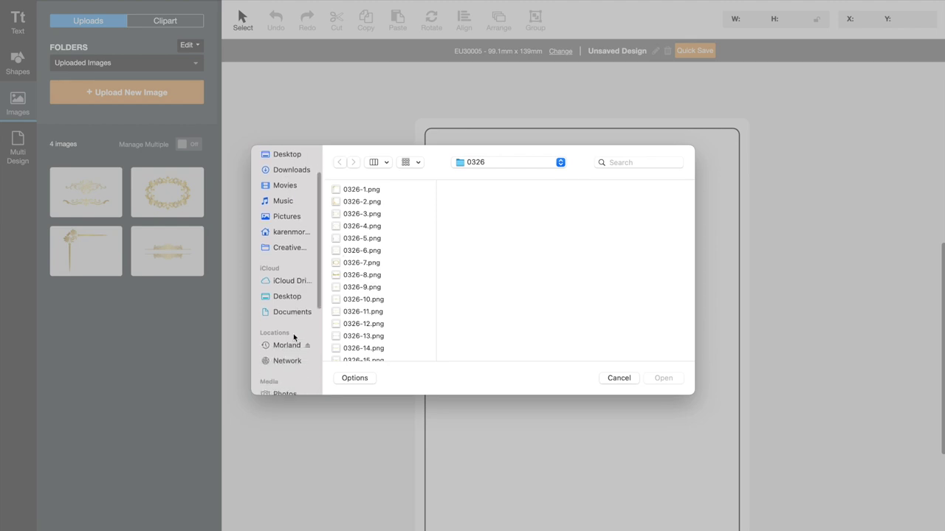
left_click(294, 343)
scroll(387, 310, "down", 10)
scroll(387, 308, "down", 10)
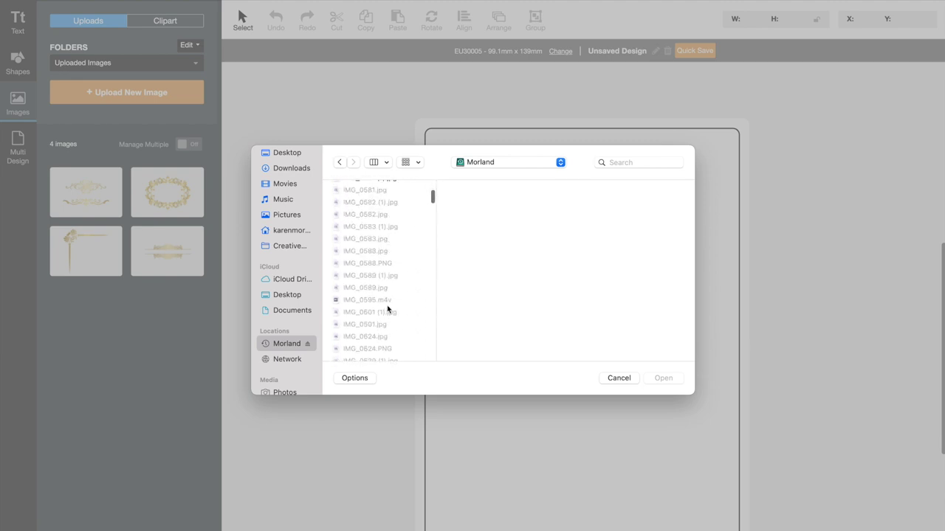
scroll(387, 309, "down", 5)
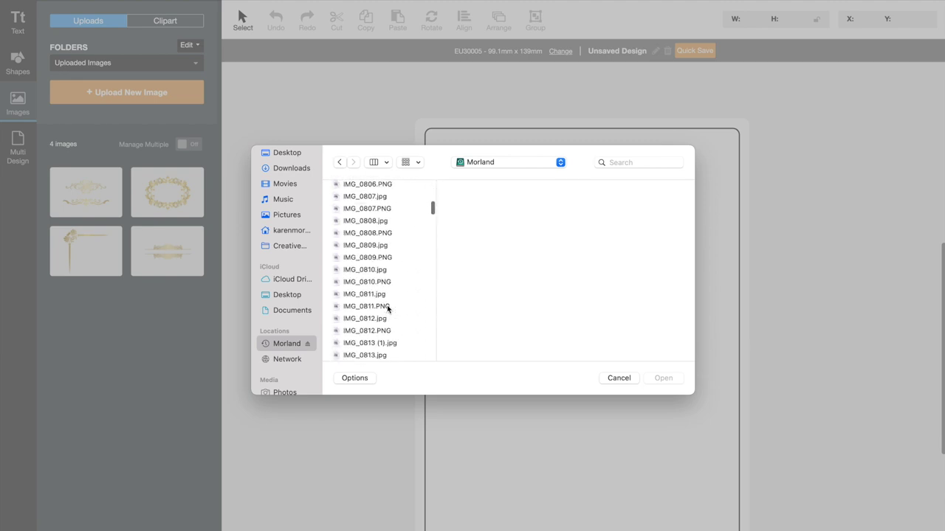
scroll(387, 309, "down", 10)
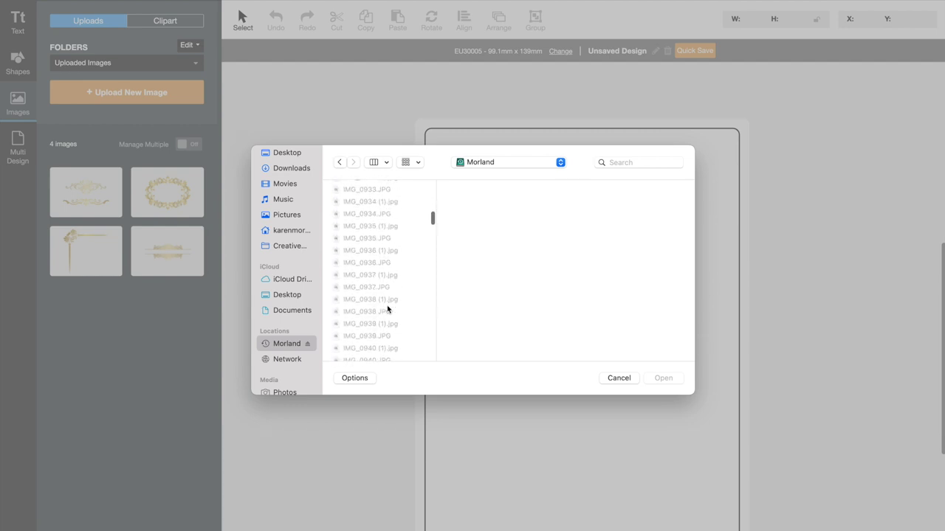
scroll(387, 308, "down", 10)
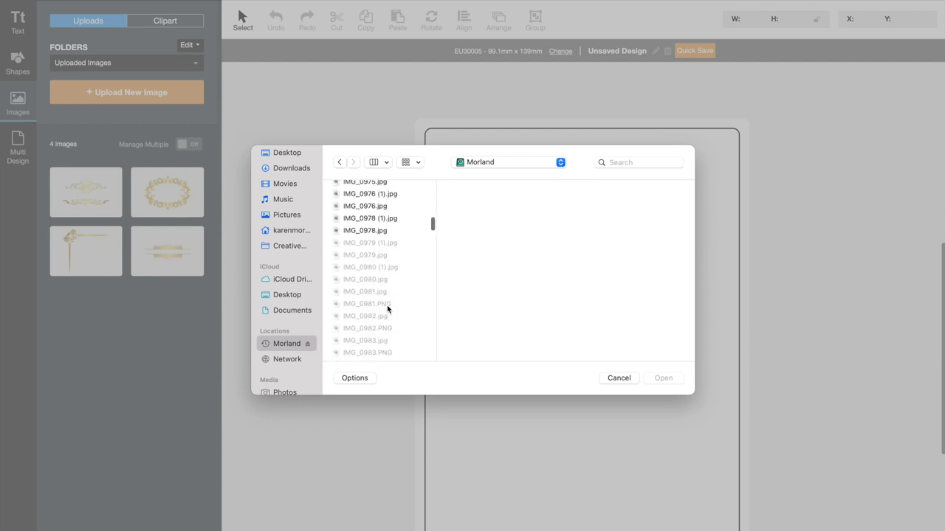
scroll(386, 307, "down", 8)
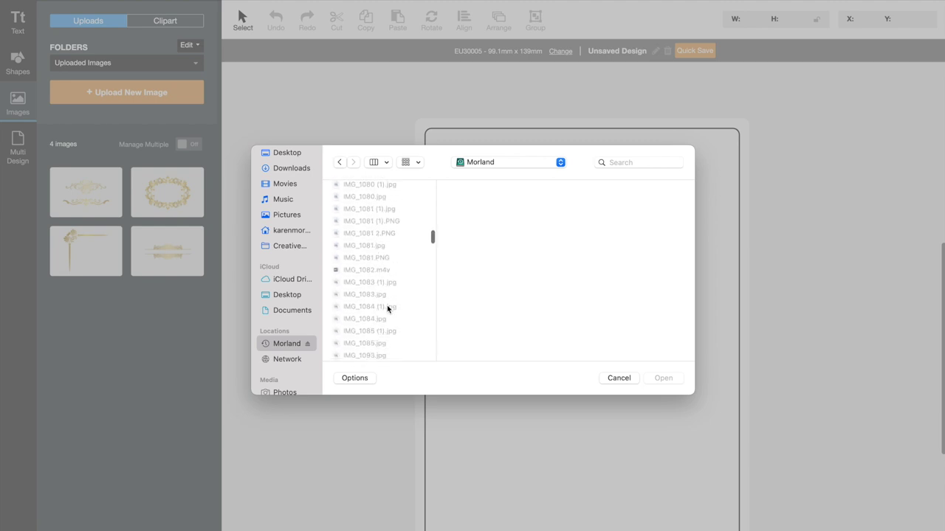
scroll(387, 309, "down", 4)
mouse_move(431, 247)
left_mouse_down()
mouse_move(428, 298)
mouse_move(429, 256)
left_mouse_up()
scroll(391, 260, "up", 5)
scroll(391, 260, "up", 10)
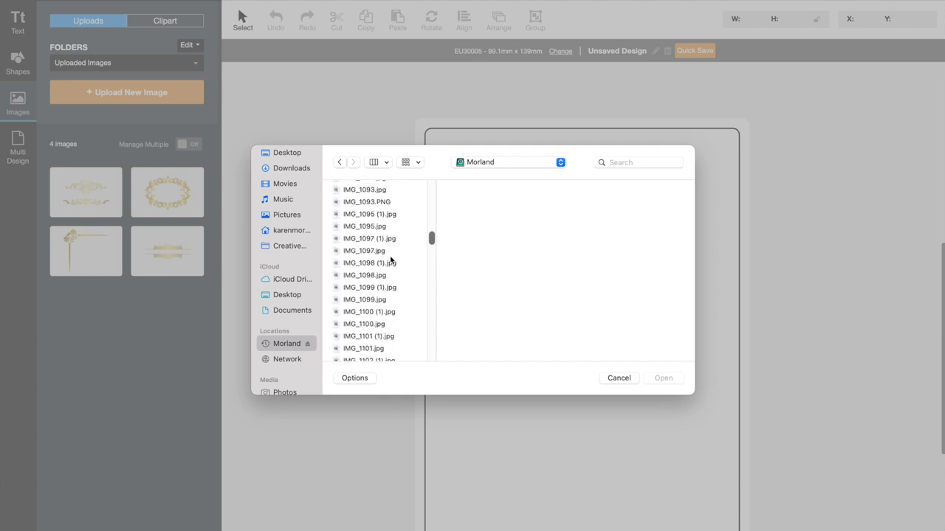
scroll(391, 259, "up", 8)
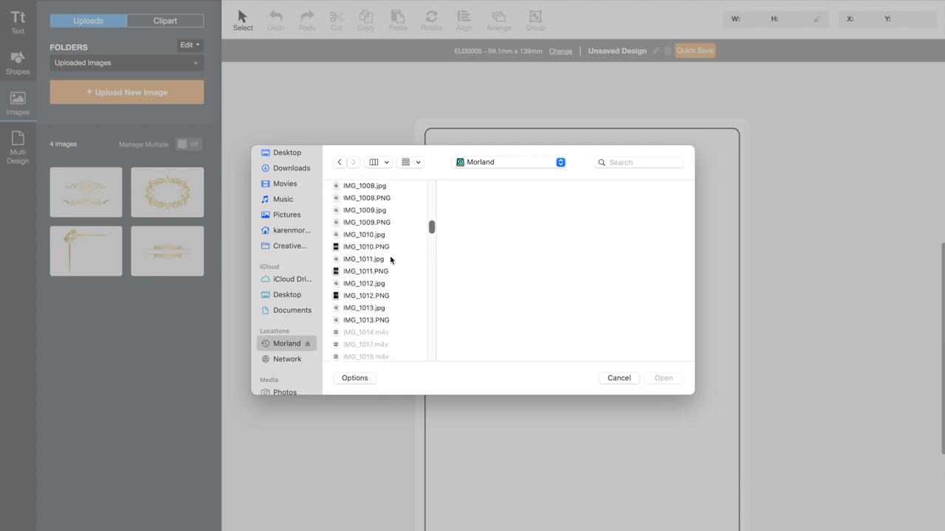
scroll(392, 260, "up", 15)
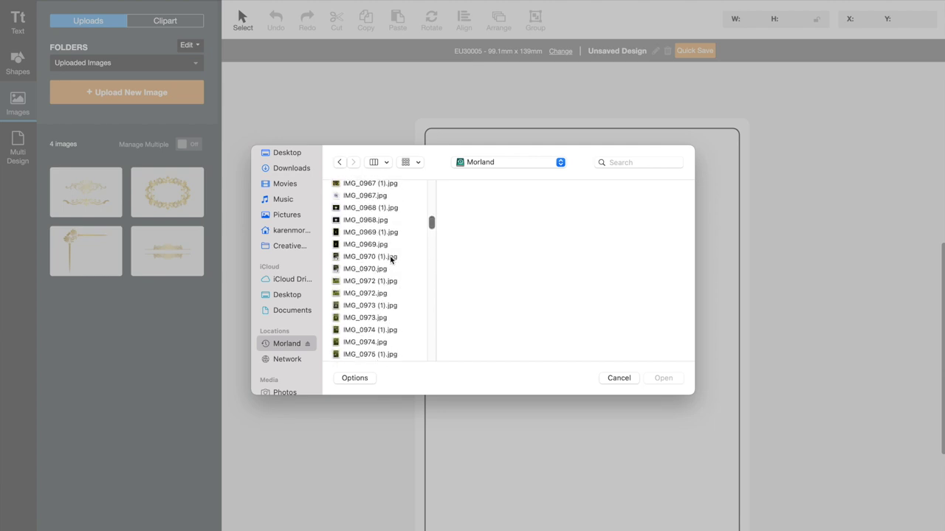
scroll(391, 260, "up", 15)
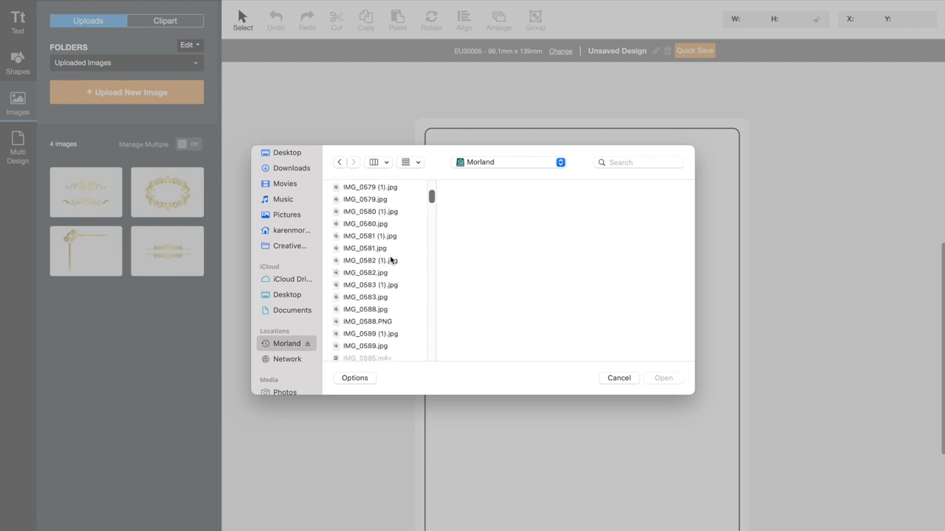
scroll(391, 260, "down", 5)
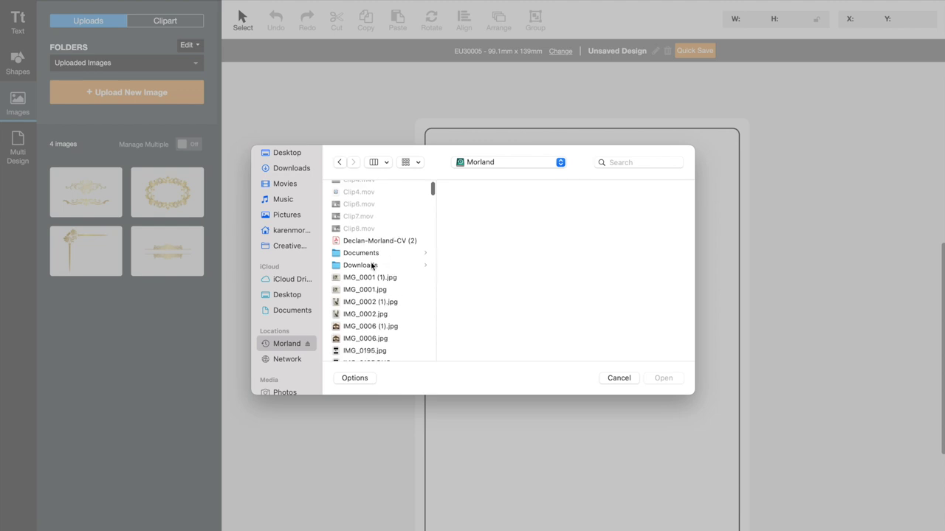
Upload the black-and-gold Eden's logo from the drive's Downloads folder to the image library
left_click(373, 265)
scroll(480, 285, "down", 10)
scroll(481, 285, "down", 15)
scroll(480, 285, "down", 15)
scroll(480, 285, "down", 1)
double_click(476, 261)
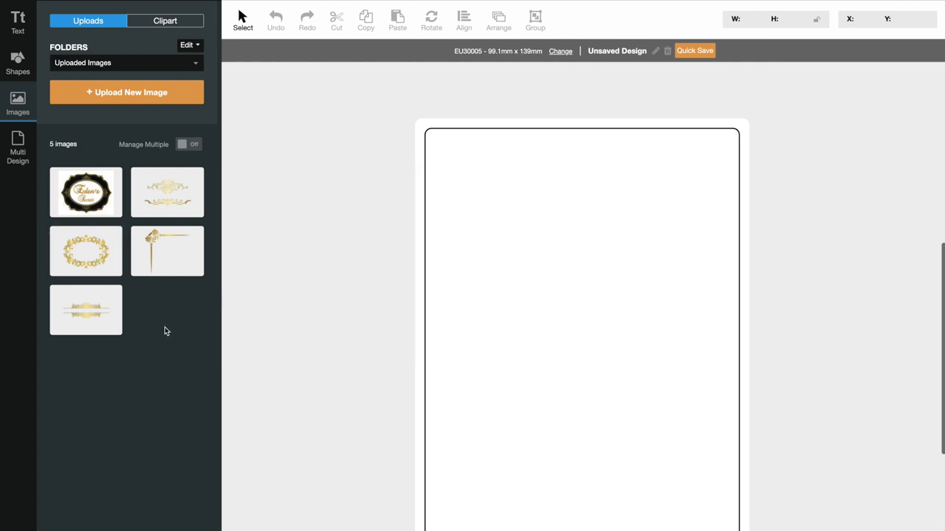
Place the gold banner 0326-9.png on the label, scale it to about 100.4 mm wide and position it about 20.9 mm down
mouse_move(86, 320)
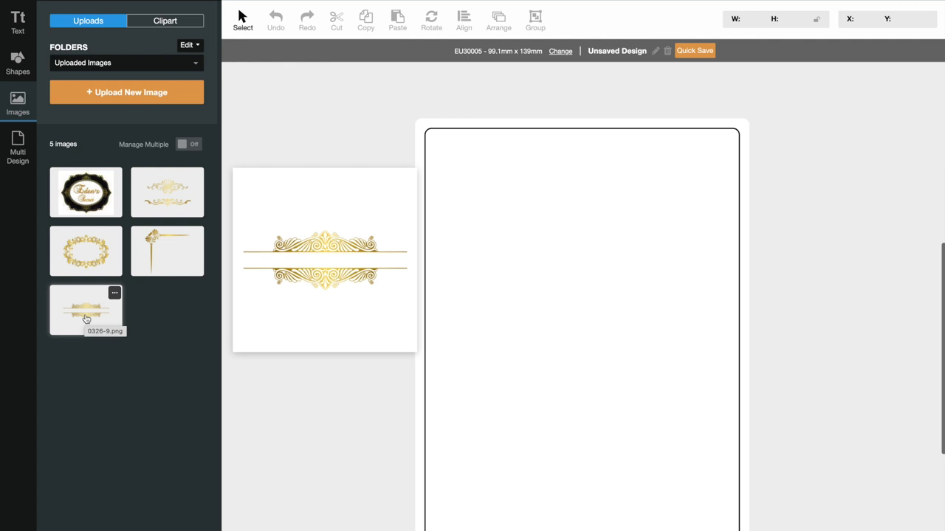
left_click(86, 319)
left_click_drag(342, 251, 508, 359)
left_click_drag(401, 356, 422, 359)
left_click_drag(753, 344, 739, 344)
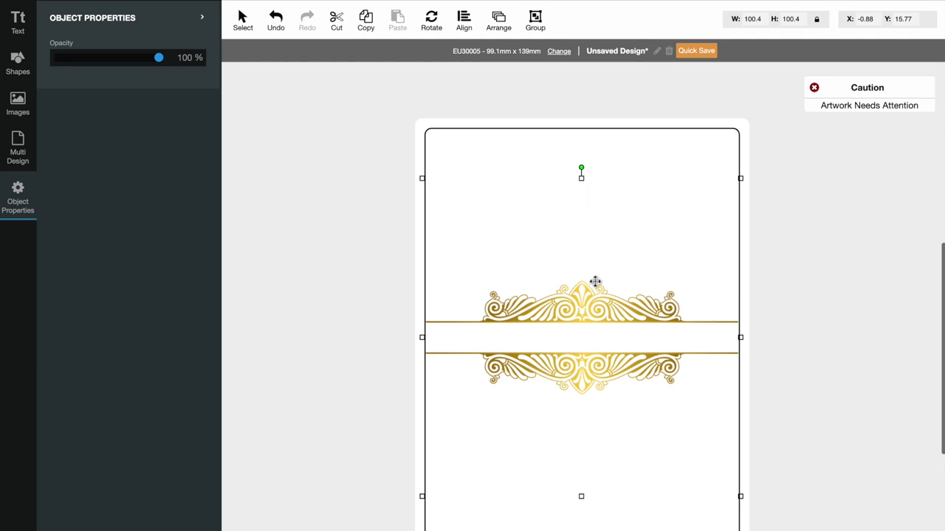
left_click_drag(587, 333, 582, 348)
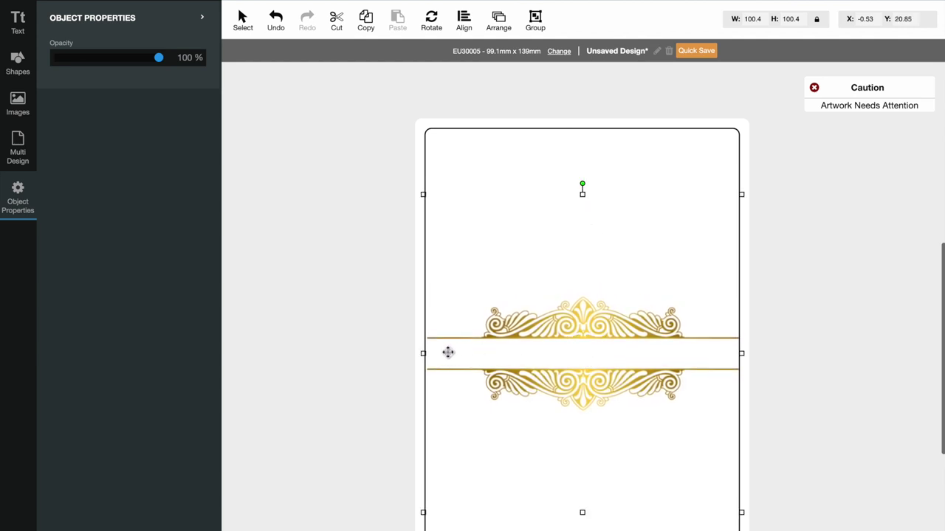
Shrink the gold banner to about 91.6 mm wide and centre it between the label's side edges, about 24.7 mm down
left_click_drag(424, 354, 440, 355)
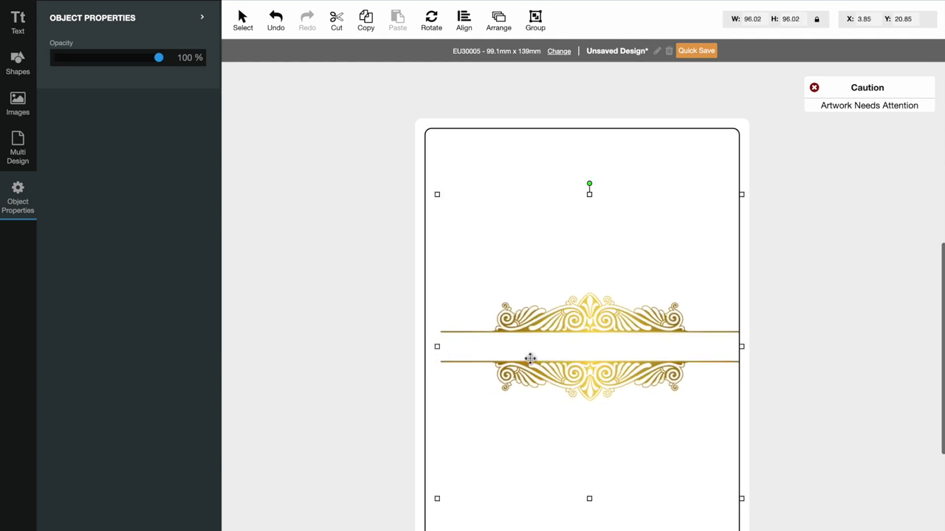
left_click_drag(741, 347, 727, 348)
left_click_drag(590, 337, 590, 351)
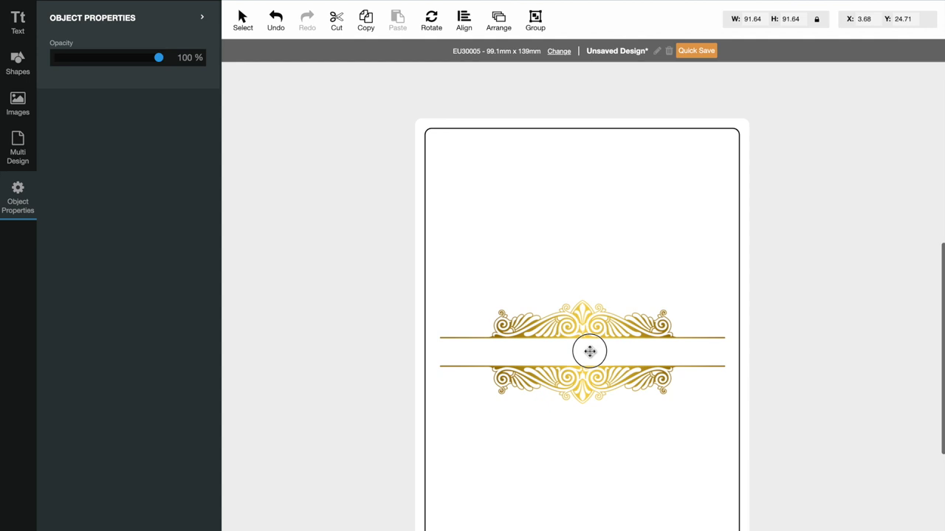
left_click_drag(589, 351, 589, 351)
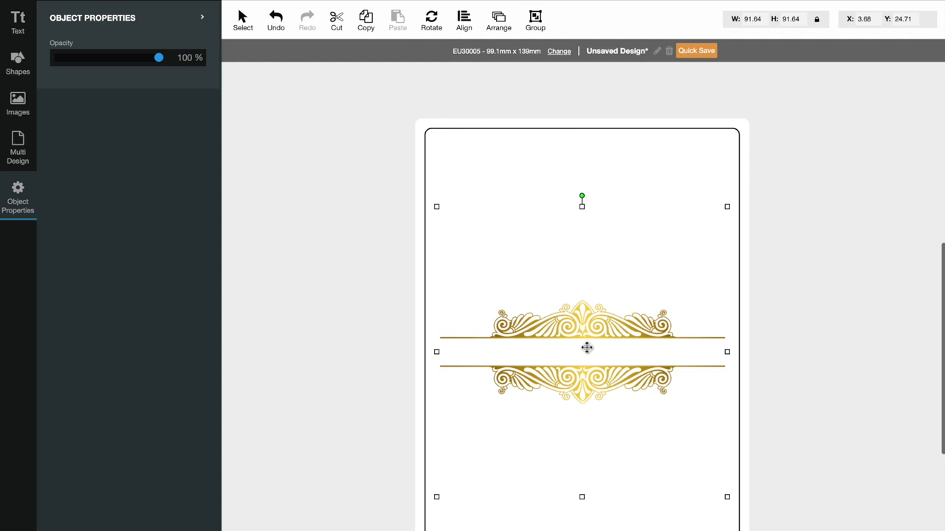
left_click(362, 215)
Add a black line with line dash 1 and stroke width 2, and place it near the label's upper edge, about 4.2 mm down
left_click(20, 62)
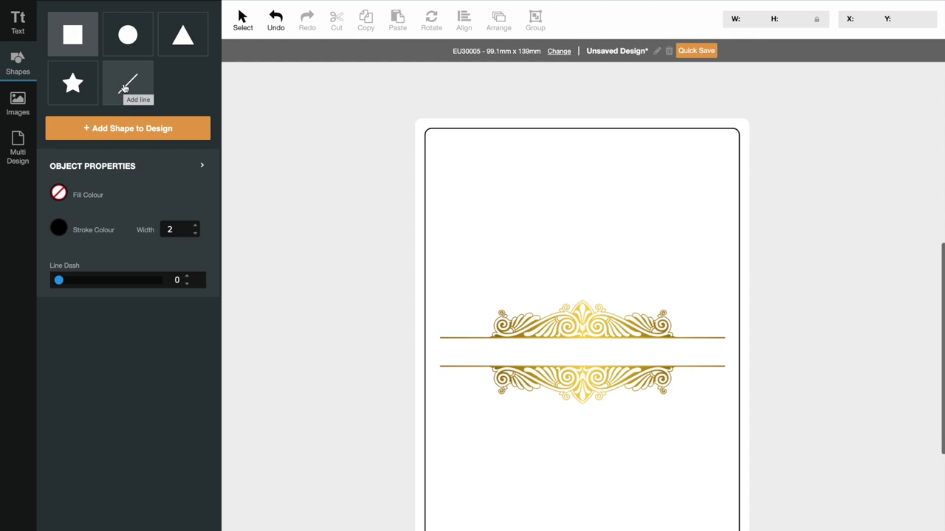
left_click(124, 87)
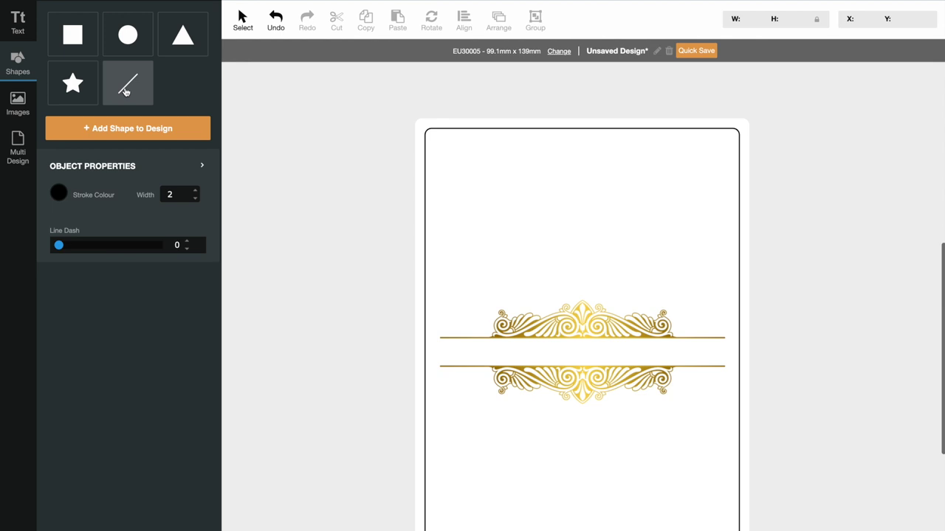
left_click(63, 249)
left_click(126, 128)
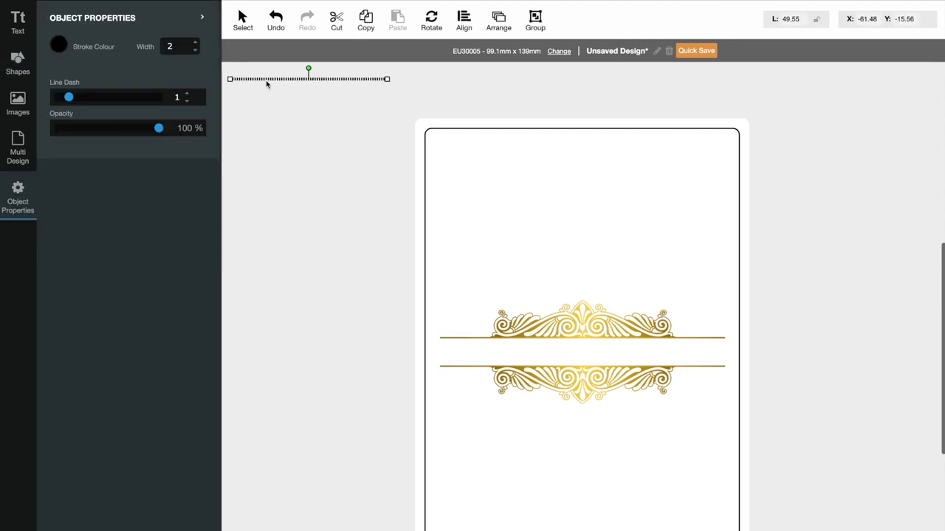
left_click_drag(265, 79, 542, 141)
left_click(542, 141)
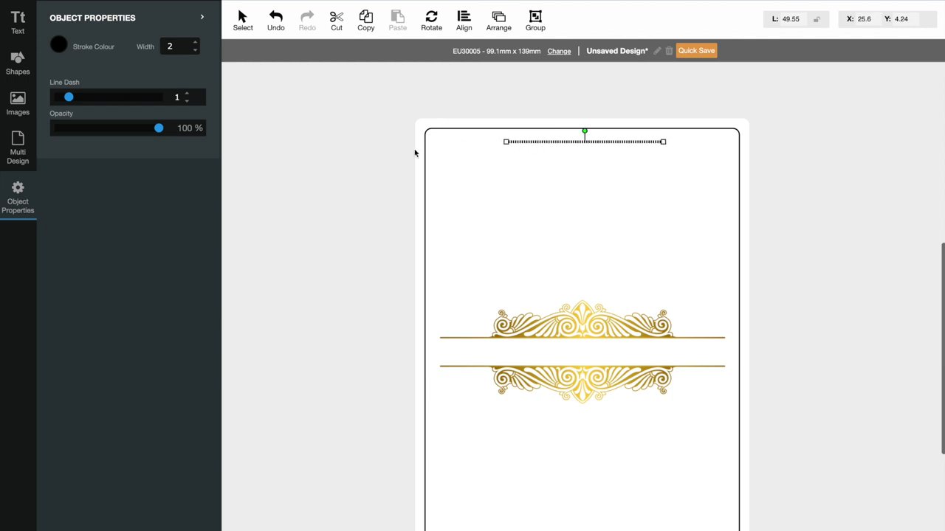
Try fading the dashed line to 5% opacity and remove it from the label
left_click_drag(150, 133, 192, 130)
left_click_drag(85, 132, 48, 130)
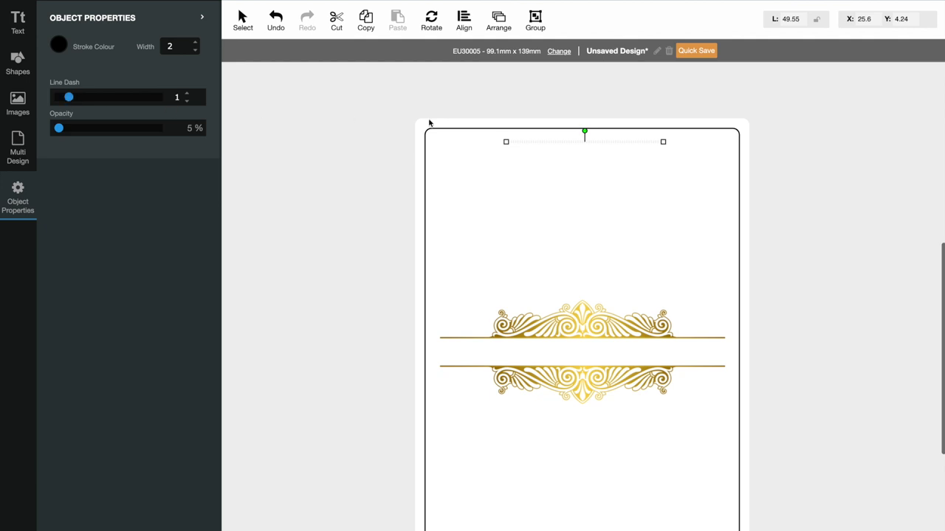
left_click(619, 141)
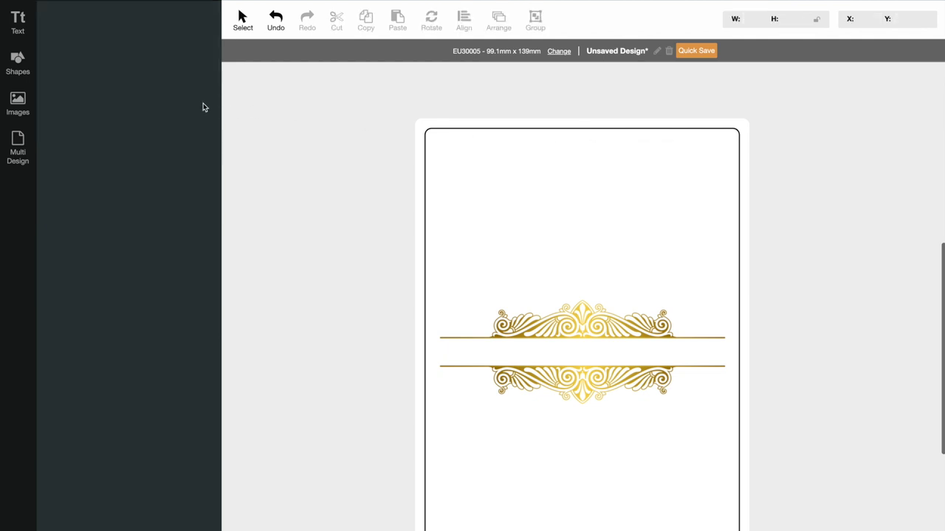
Add an unfilled black rectangle with line dash 0 and place it in the label's upper area, about 26 mm across and 2.3 mm down
left_click(20, 68)
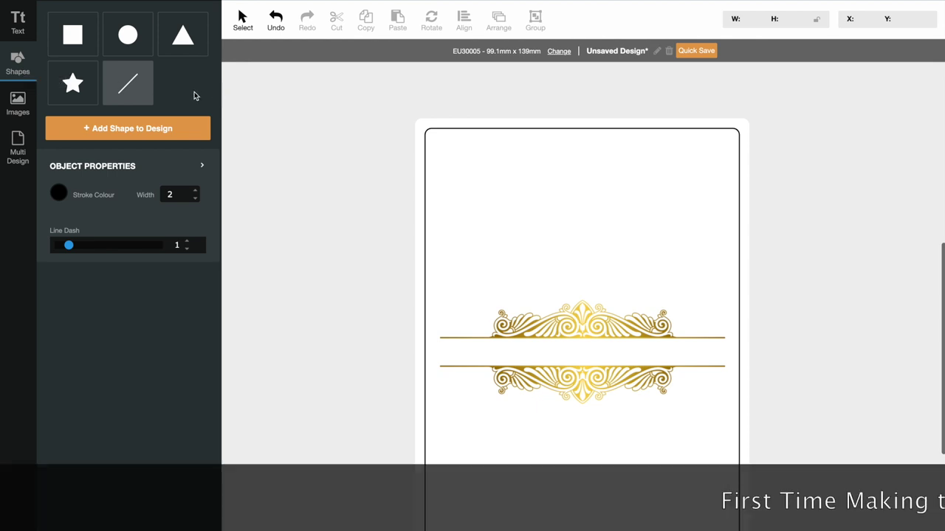
left_click(126, 87)
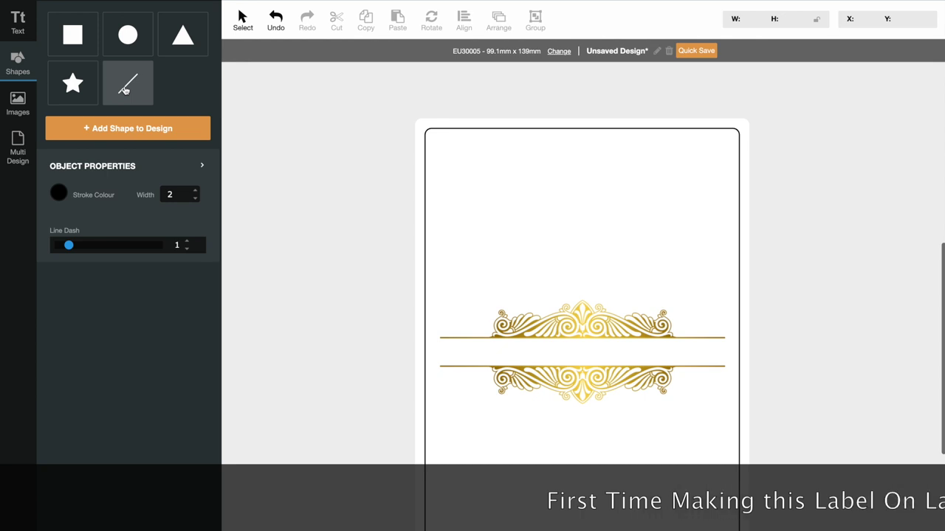
left_click_drag(67, 245, 57, 246)
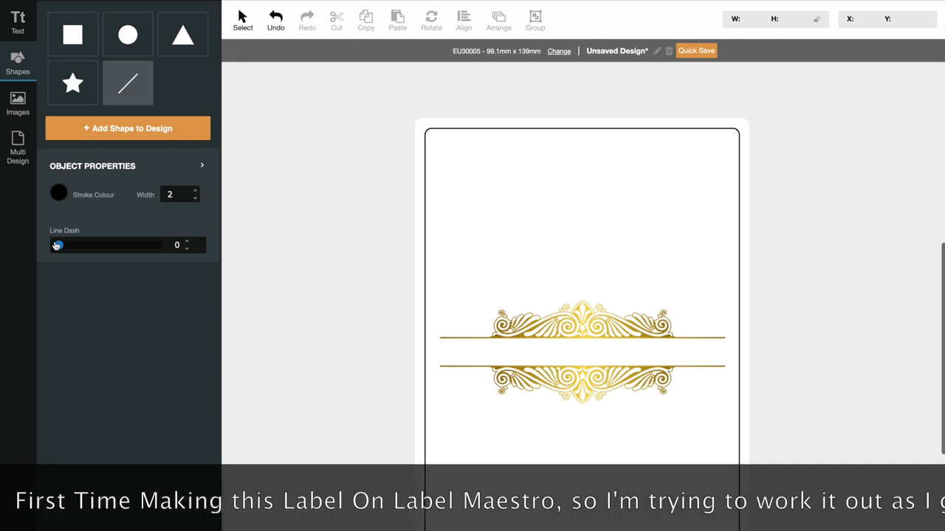
left_click(77, 44)
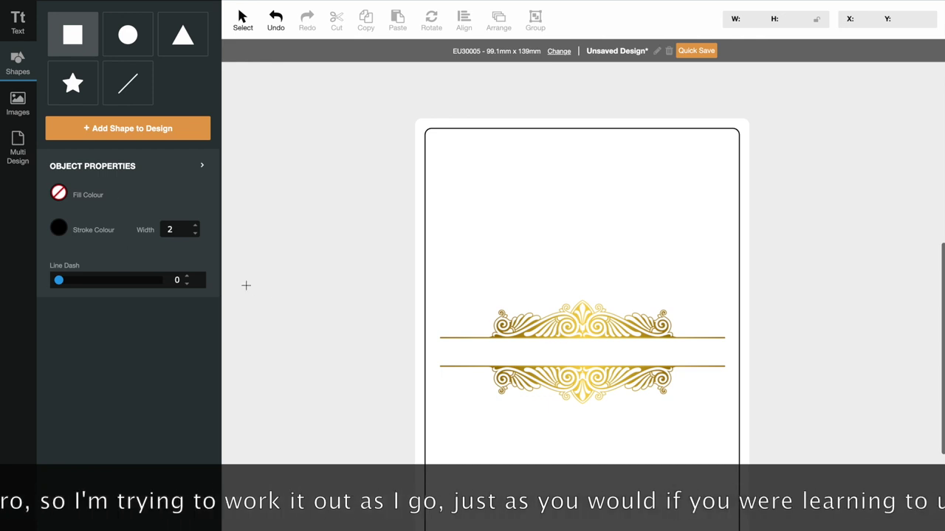
left_click(131, 130)
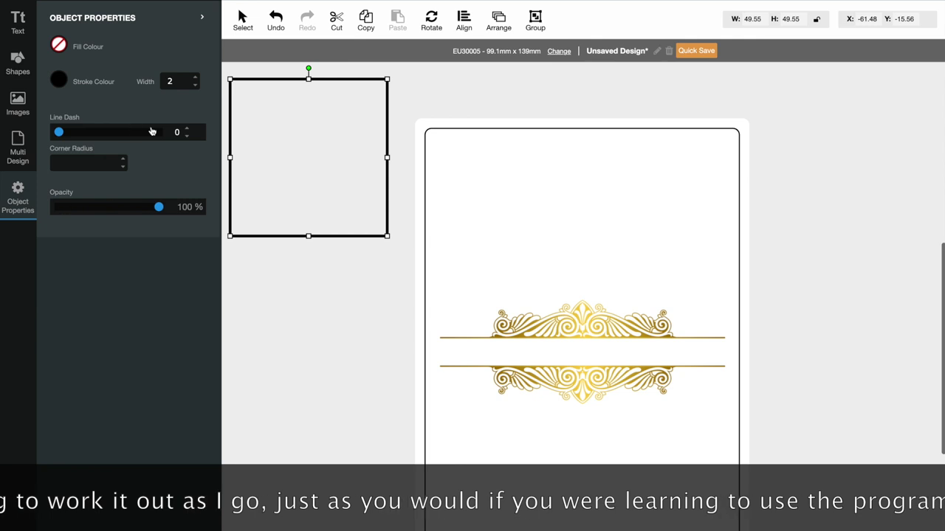
left_click_drag(293, 124, 566, 181)
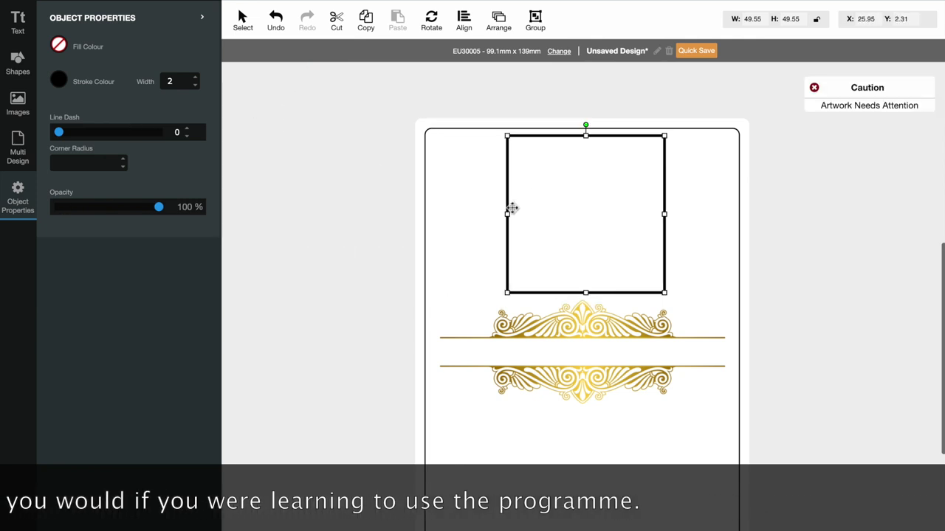
Stretch the rectangle into a border just inside the label outline, about 94.3 mm wide and 134.6 mm high
left_click_drag(507, 213, 433, 213)
left_click_drag(664, 213, 731, 212)
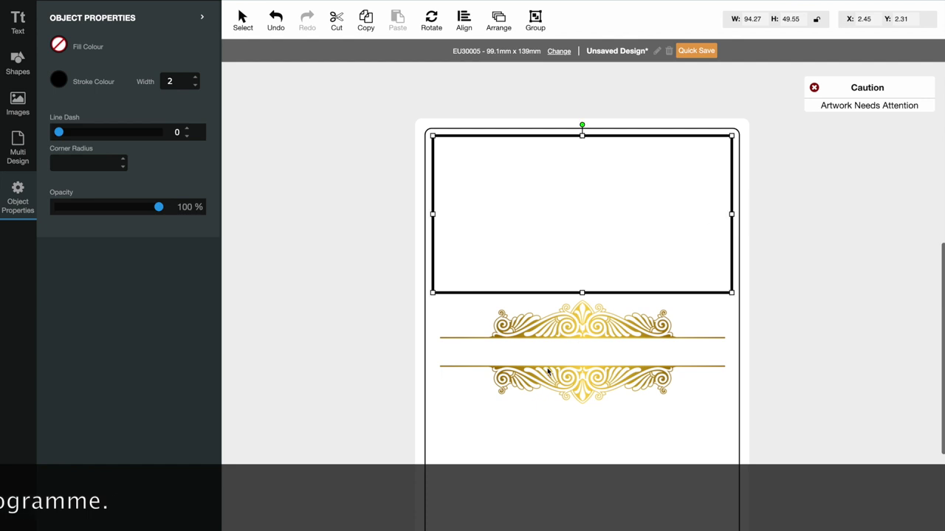
left_click_drag(583, 292, 579, 530)
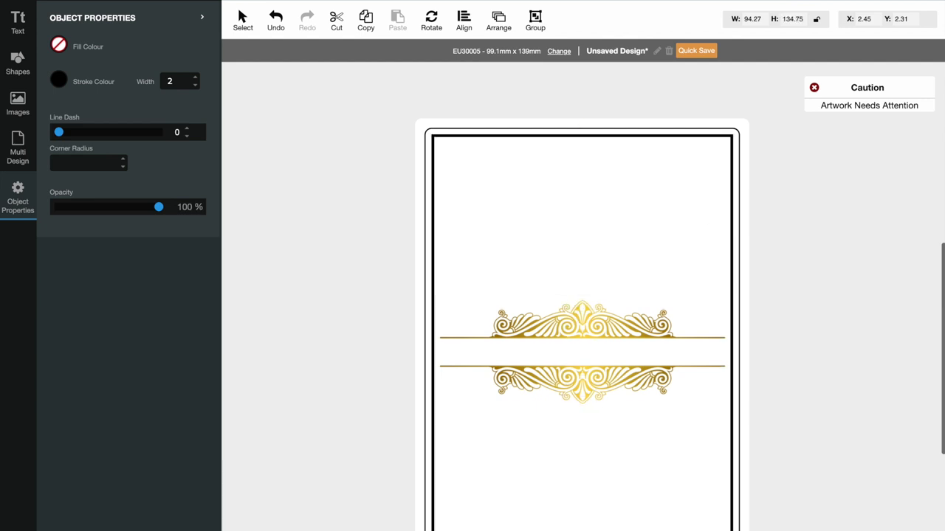
left_click_drag(579, 530, 579, 530)
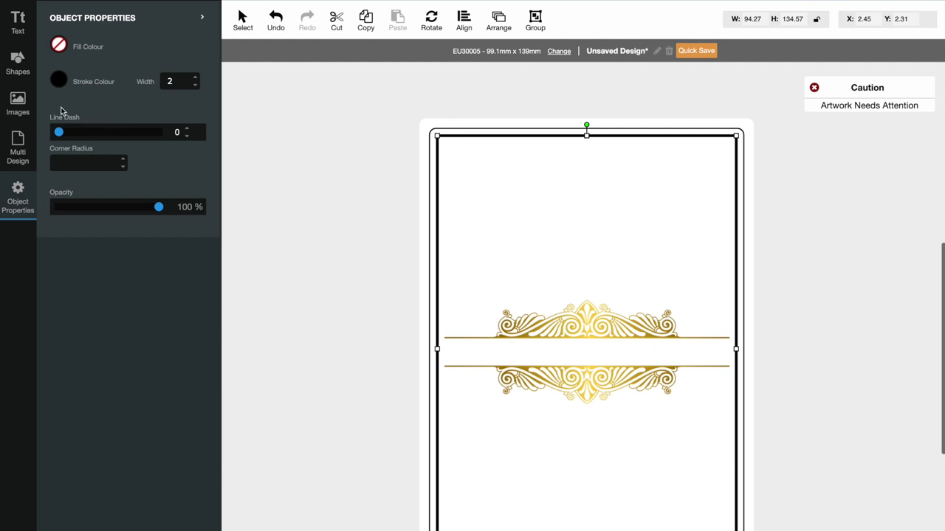
Try a second rectangle with line dash 9 and 5% opacity, and remove it from the design
left_click(16, 65)
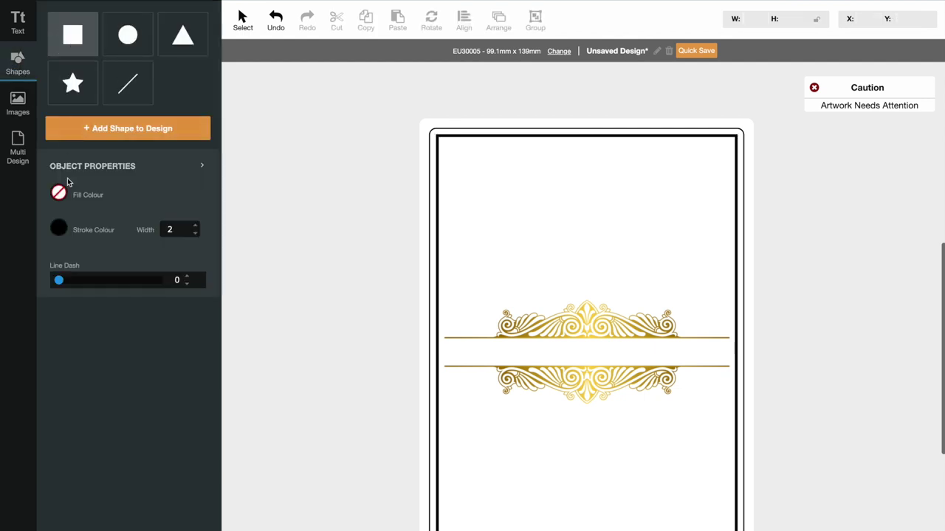
left_click_drag(59, 281, 162, 282)
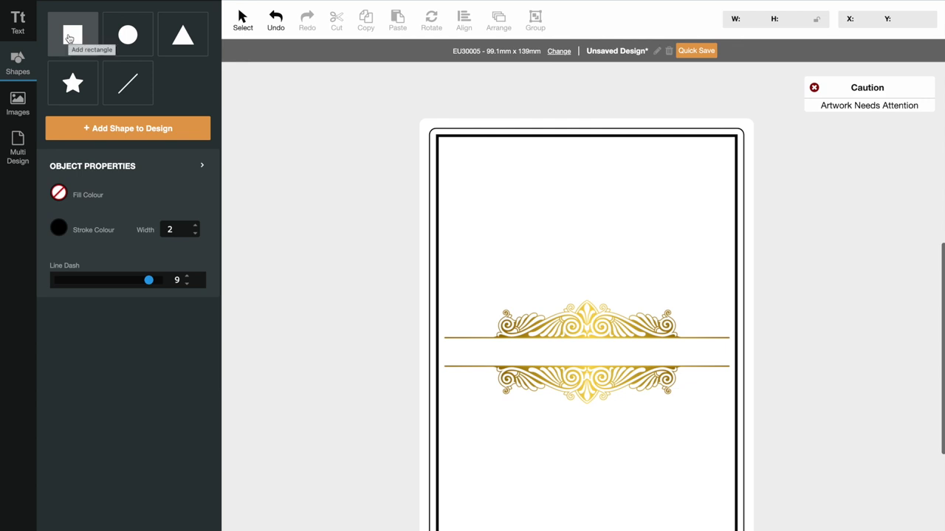
left_click(132, 129)
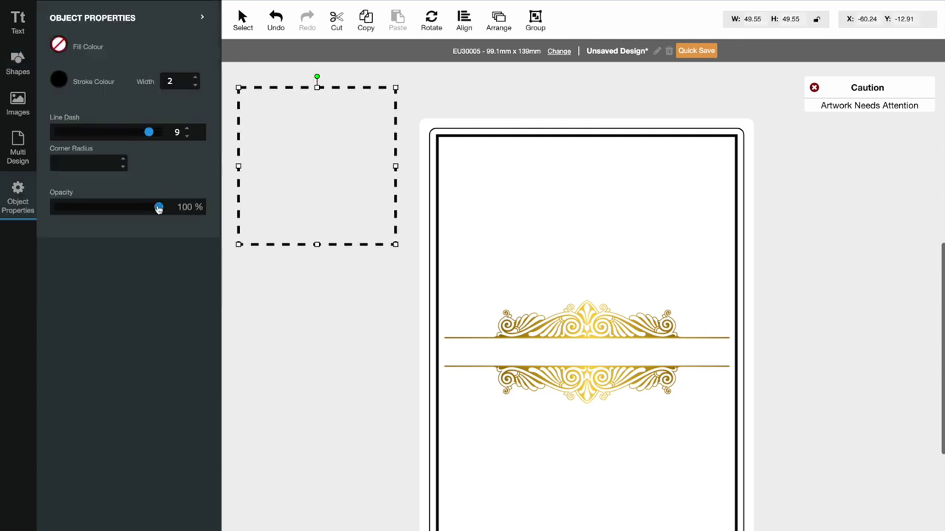
left_click_drag(158, 207, 55, 206)
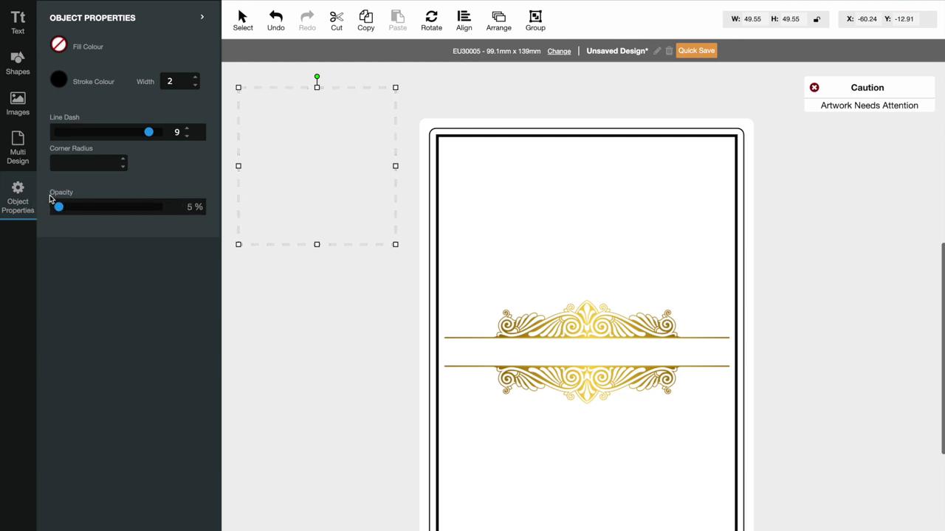
key("ctrl+x")
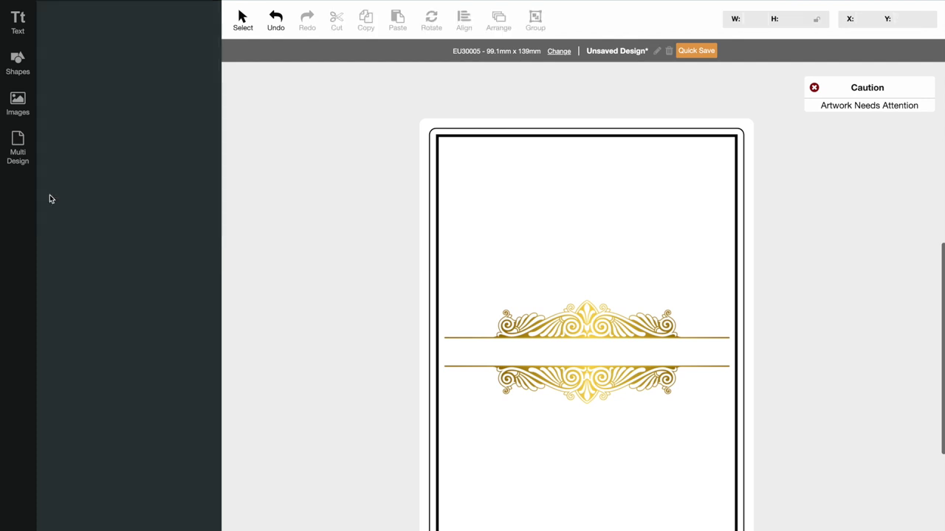
Add another dashed rectangle beside the label with the object properties collapsed, and delete it
left_click(19, 65)
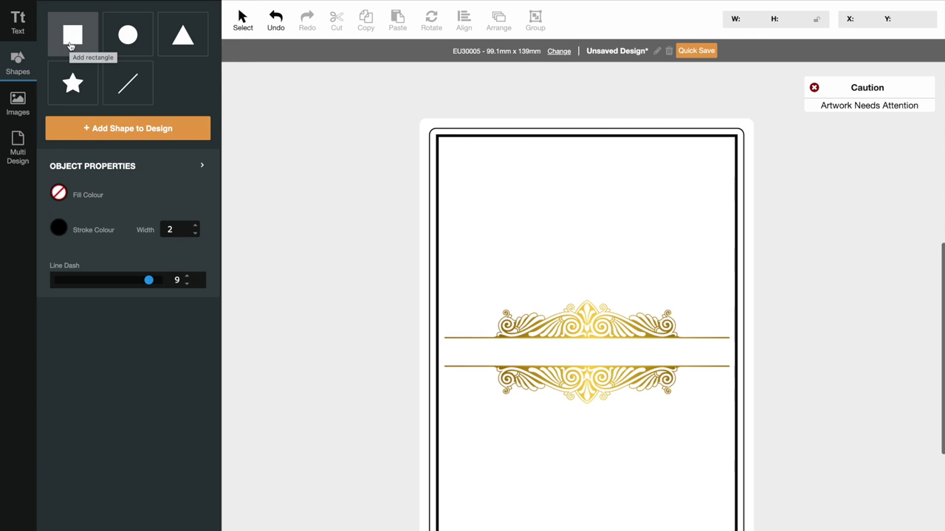
left_click(71, 46)
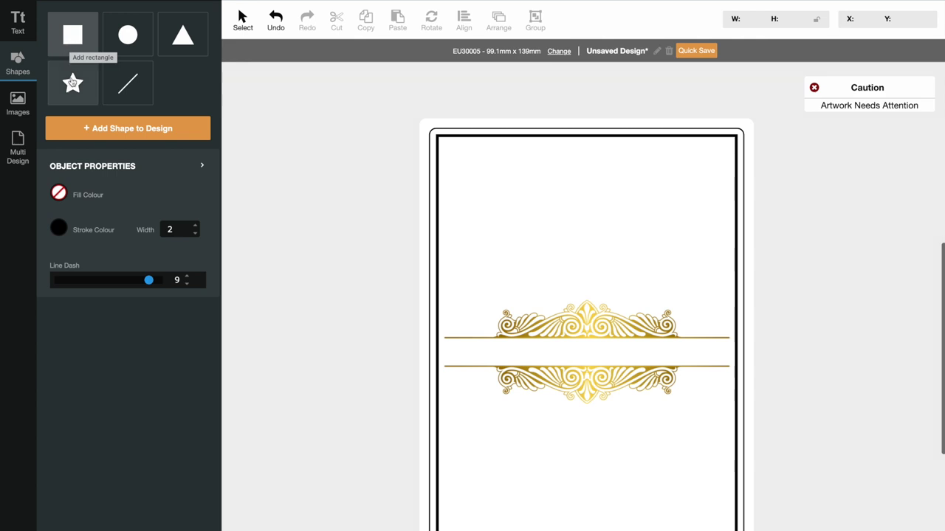
left_click(80, 169)
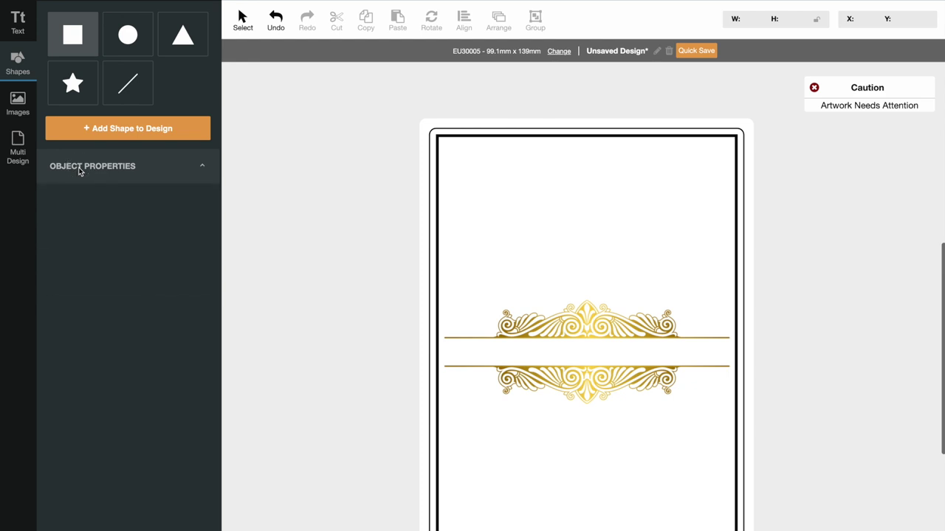
left_click(79, 38)
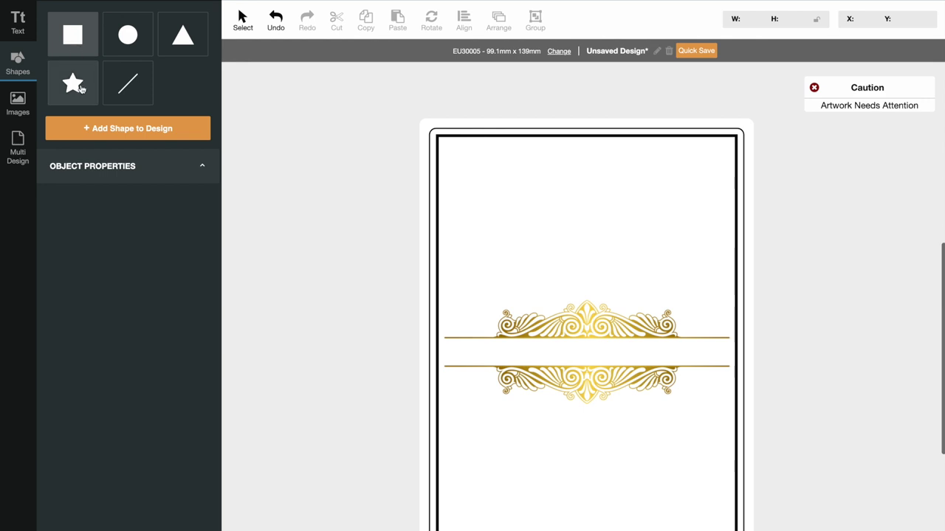
left_click(93, 131)
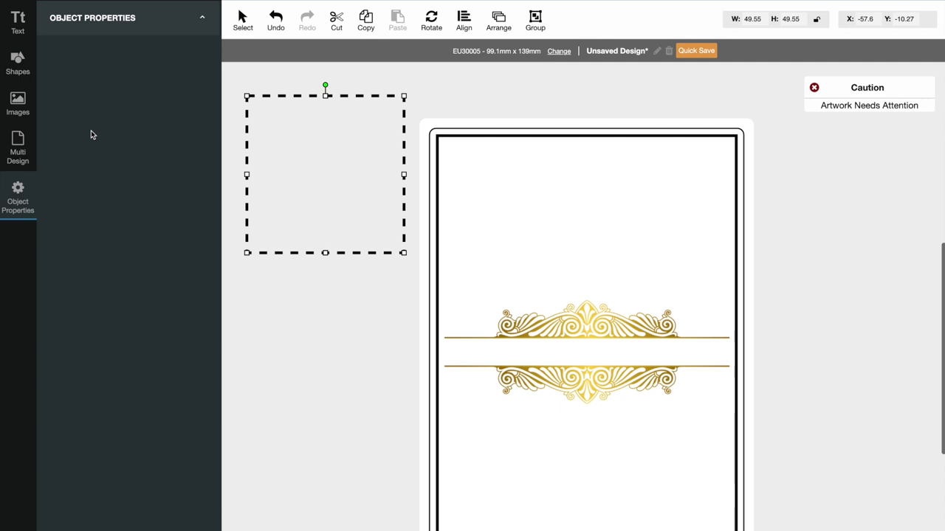
left_click_drag(331, 177, 332, 182)
left_click(331, 177)
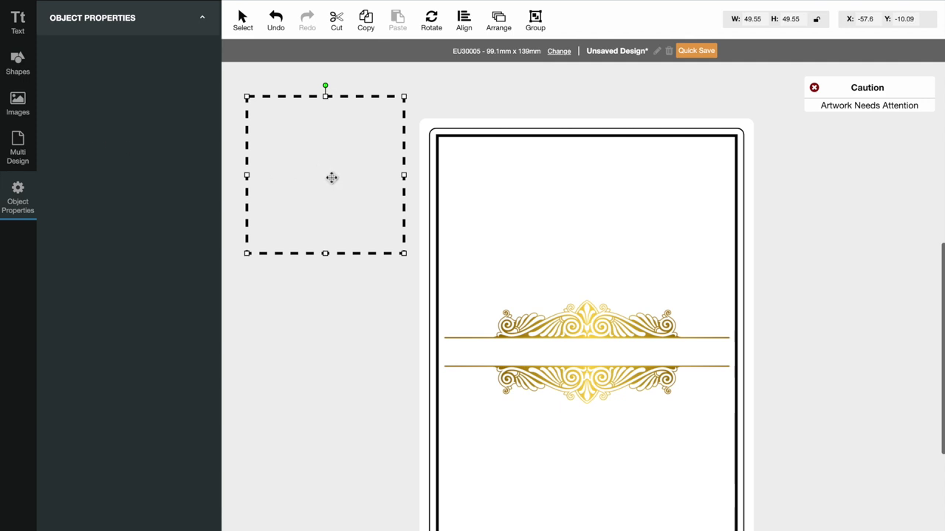
key("Delete")
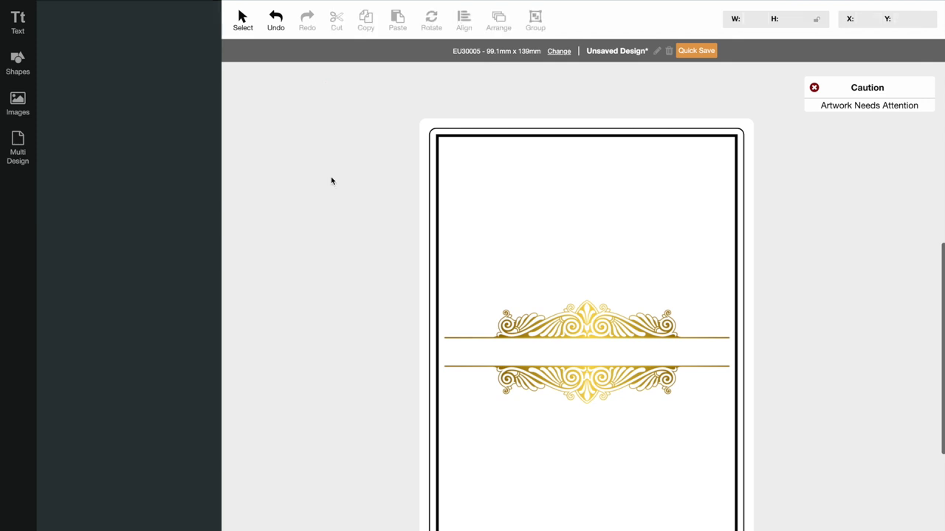
Expand the shape properties, keep the stroke colour at 000000, and try one more dashed rectangle before deleting it
left_click(19, 63)
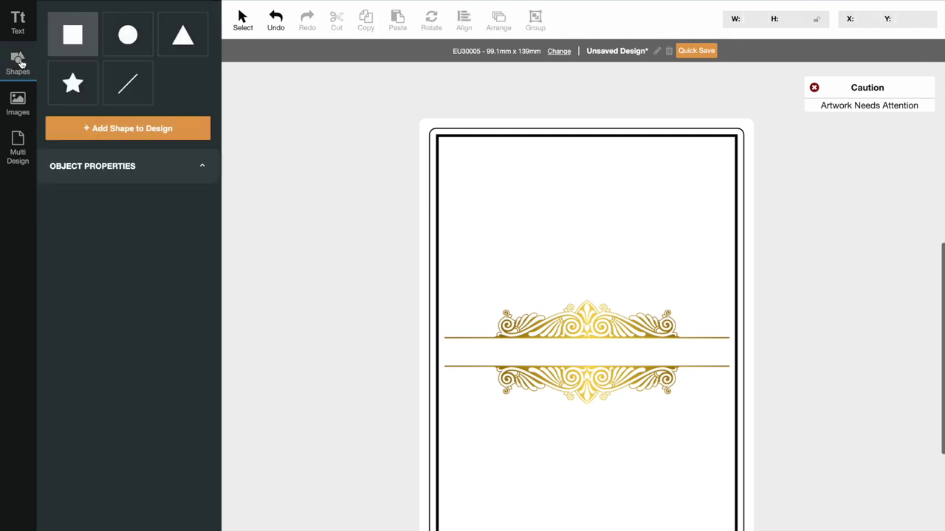
left_click(204, 166)
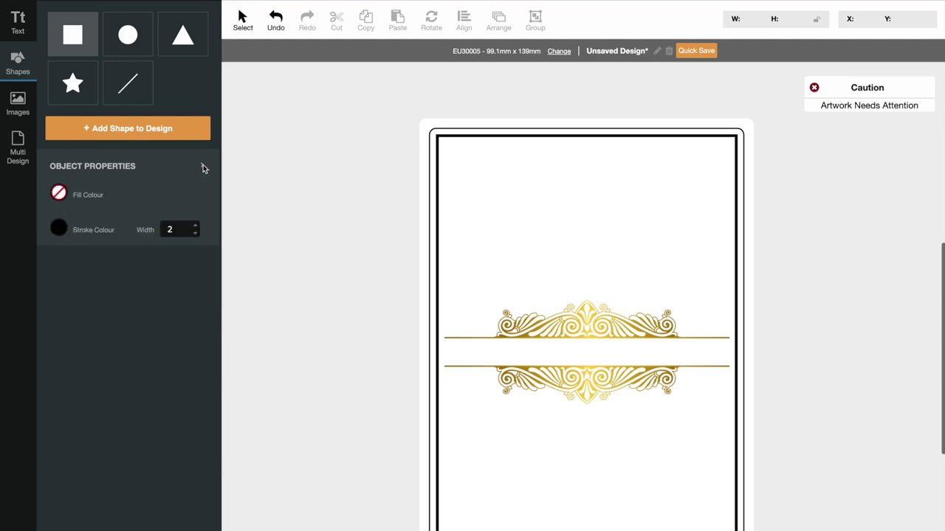
left_click(58, 230)
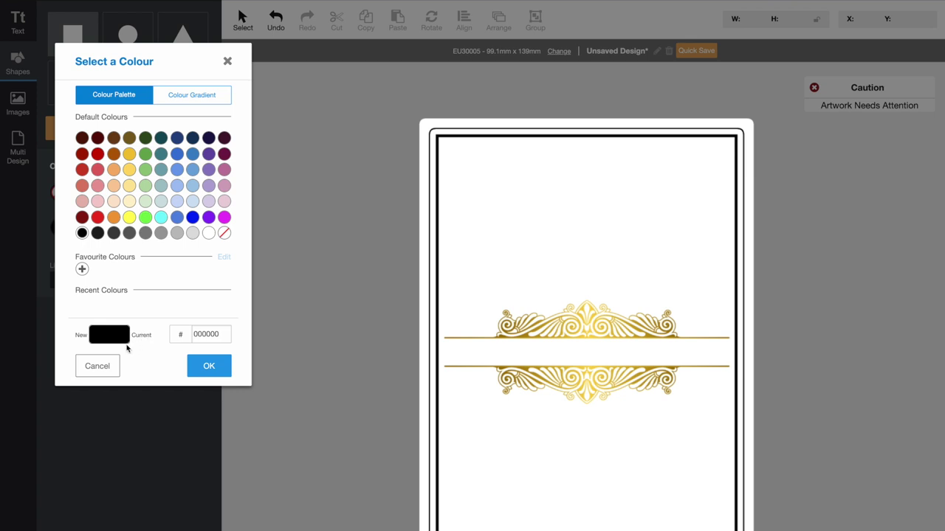
left_click(204, 367)
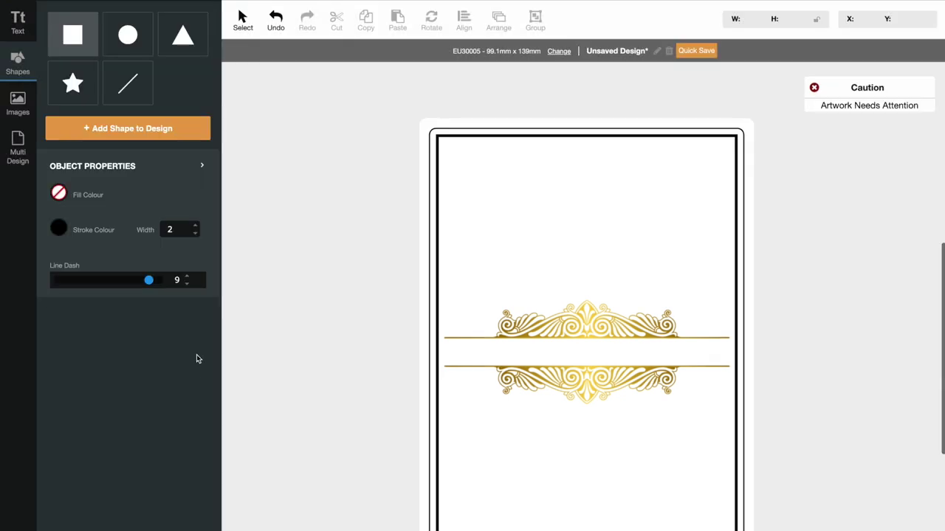
left_click(126, 130)
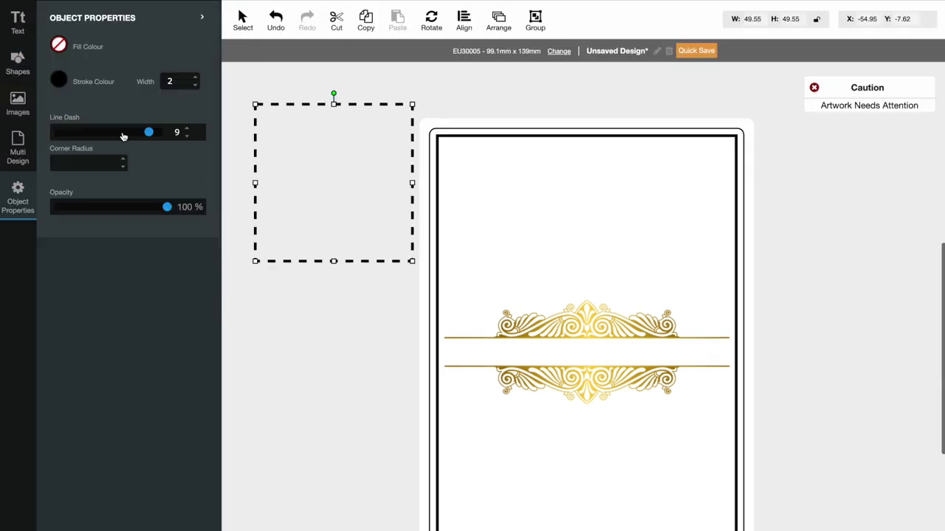
key("Delete")
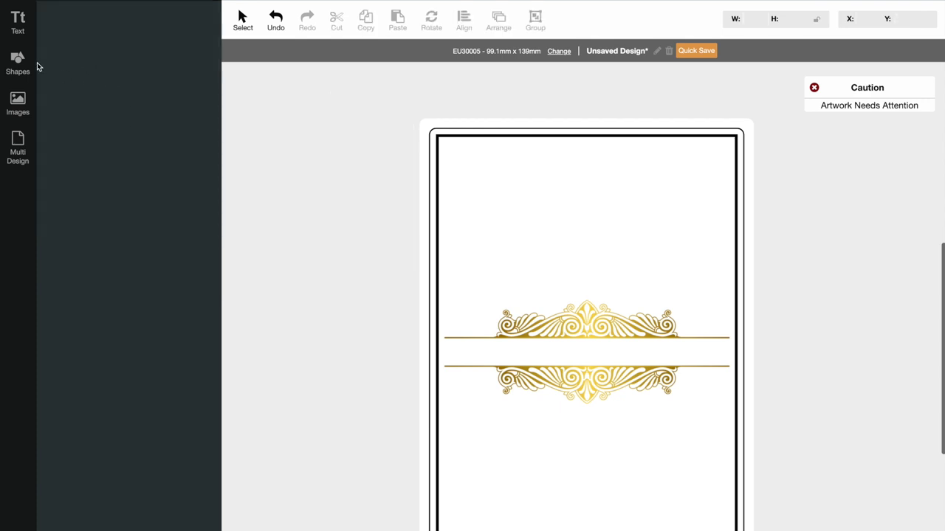
left_click(19, 100)
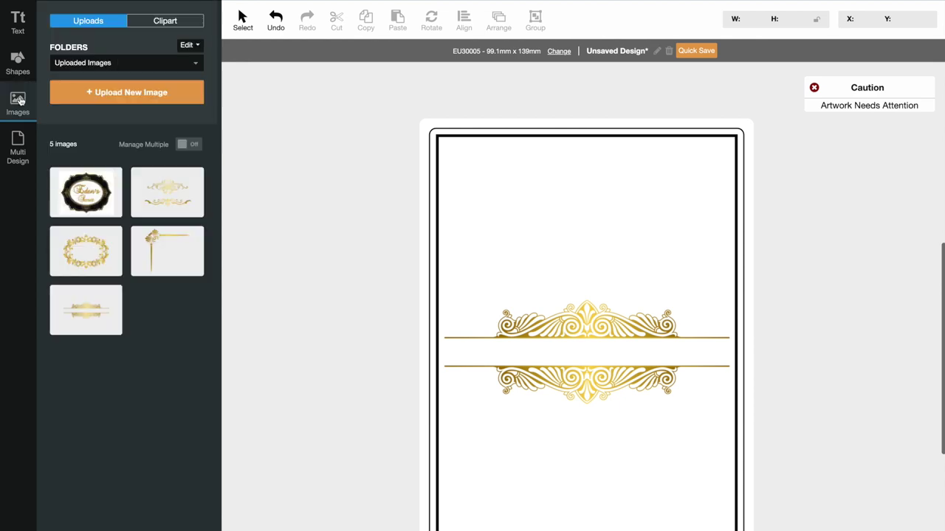
left_click(21, 144)
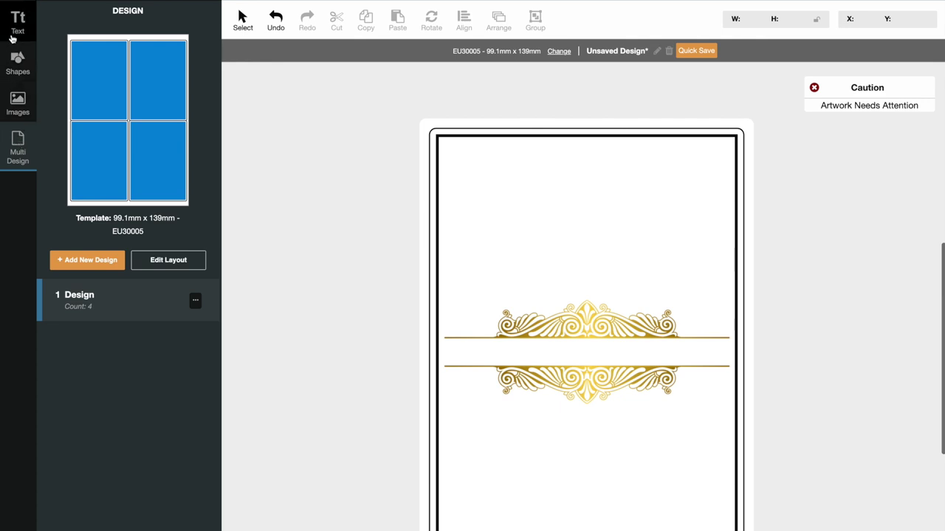
Try a rectangle with the line dash raised to 10, and remove it from the design
left_click(18, 57)
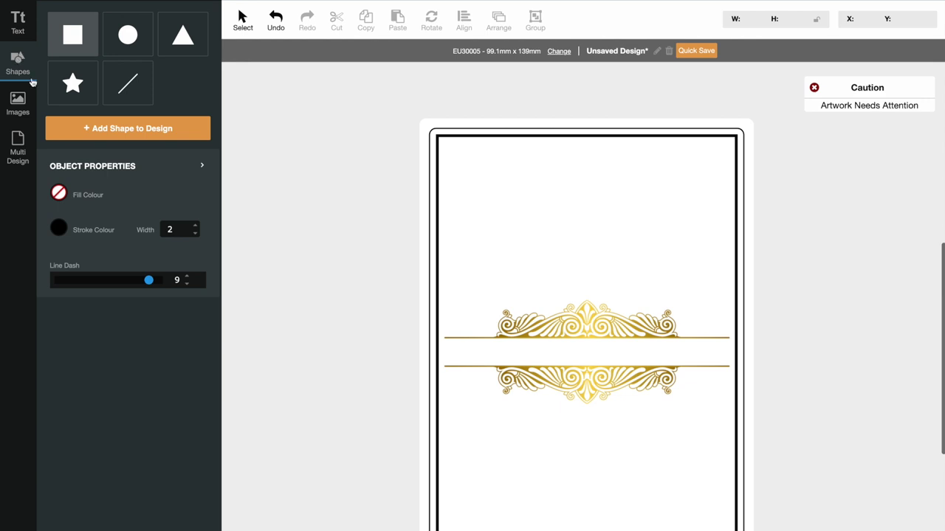
left_click(160, 283)
mouse_move(160, 284)
left_mouse_down()
mouse_move(54, 282)
mouse_move(175, 282)
left_mouse_up()
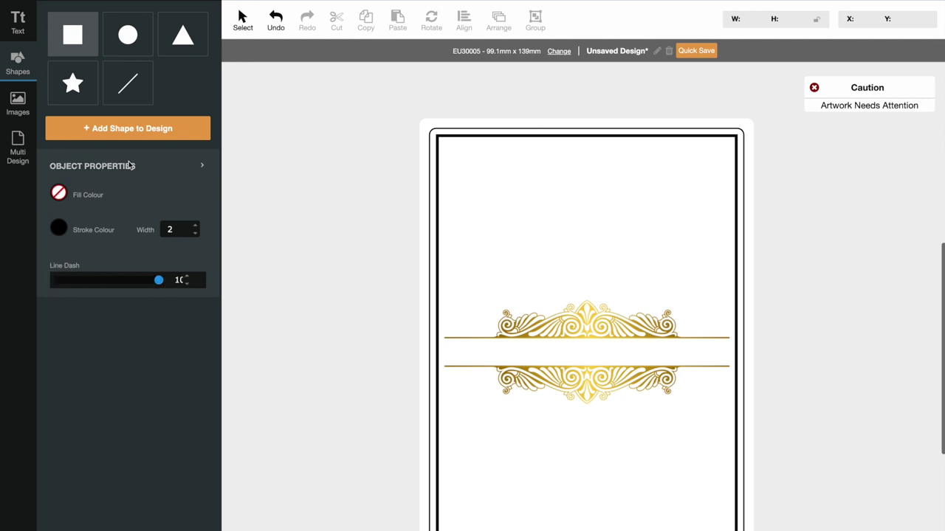
left_click(122, 129)
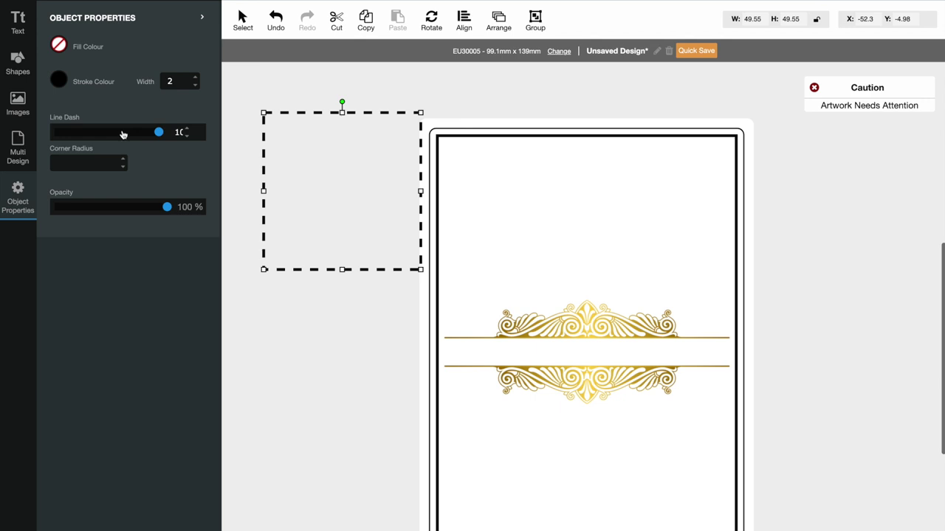
key("Delete")
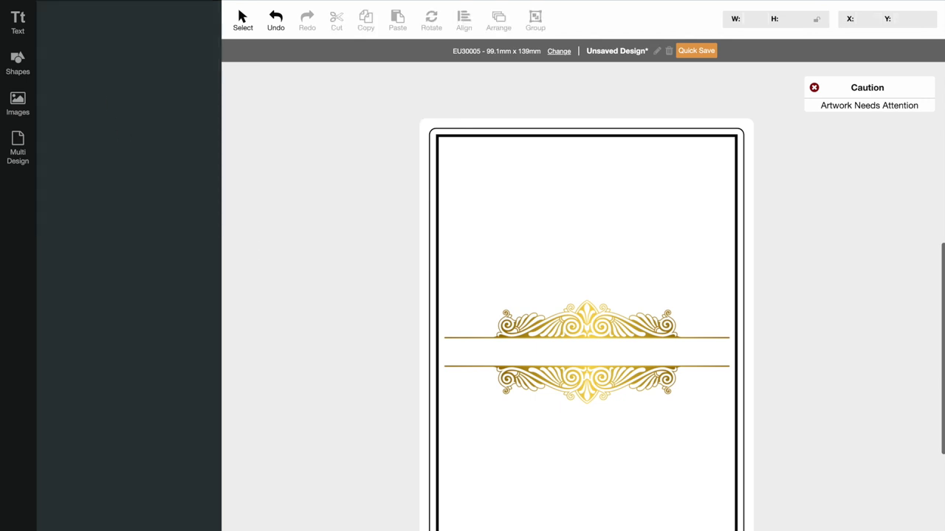
Try a straight line shape with line dash 10 above the label, and delete it
left_click(16, 60)
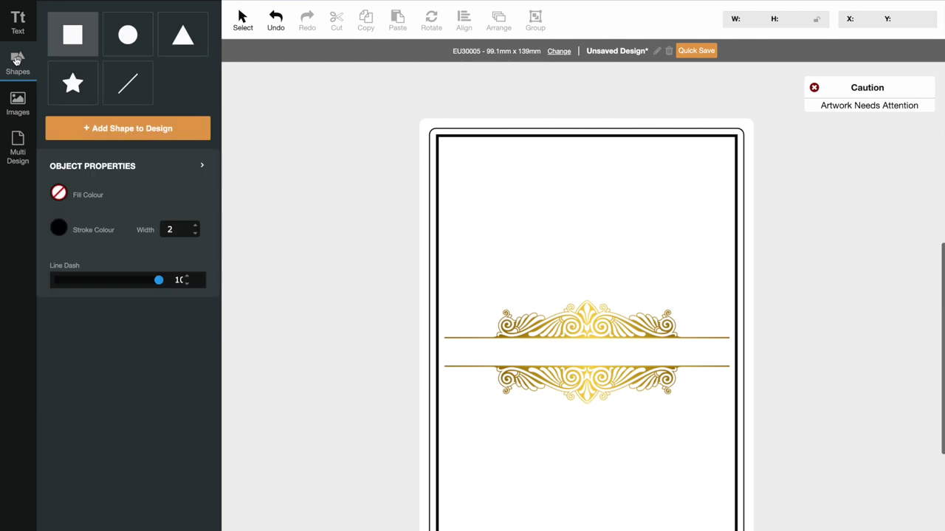
left_click(124, 90)
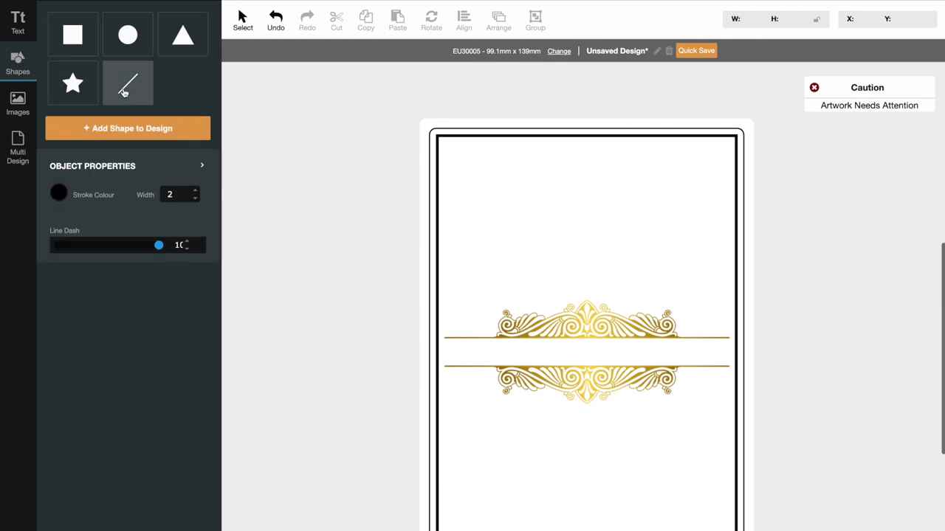
left_click(122, 129)
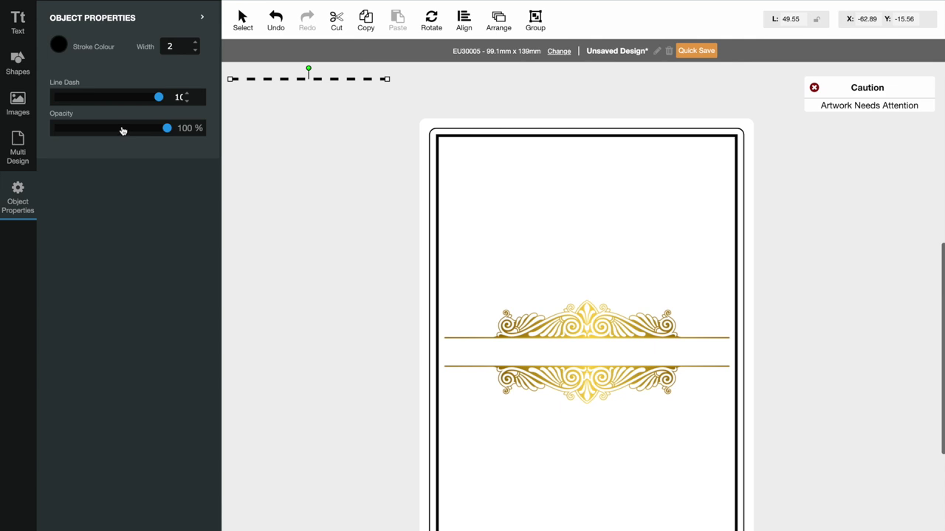
key("Delete")
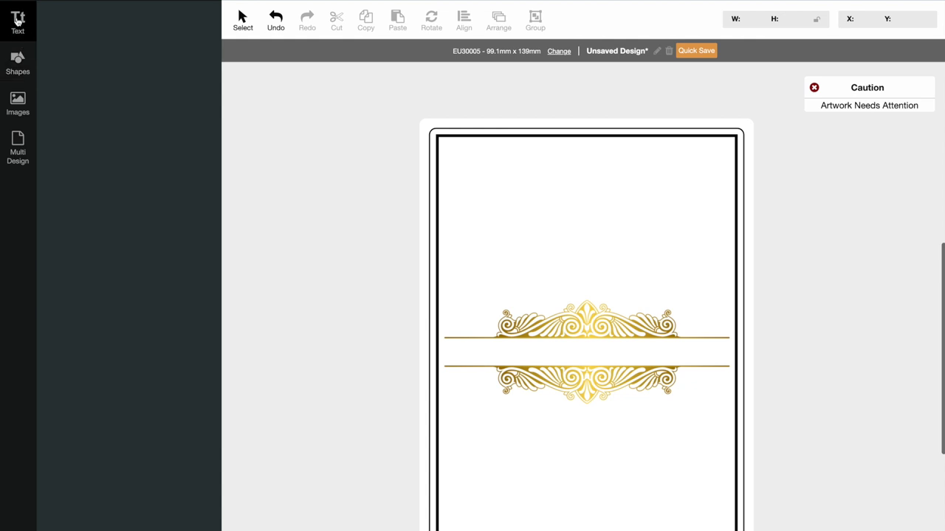
Set the fill colour for new shapes to black (000000)
left_click(16, 57)
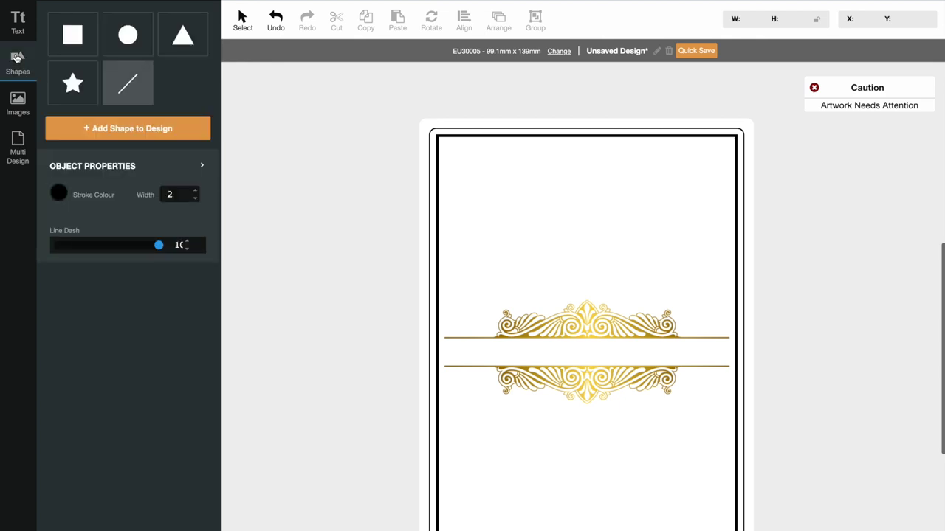
left_click(139, 47)
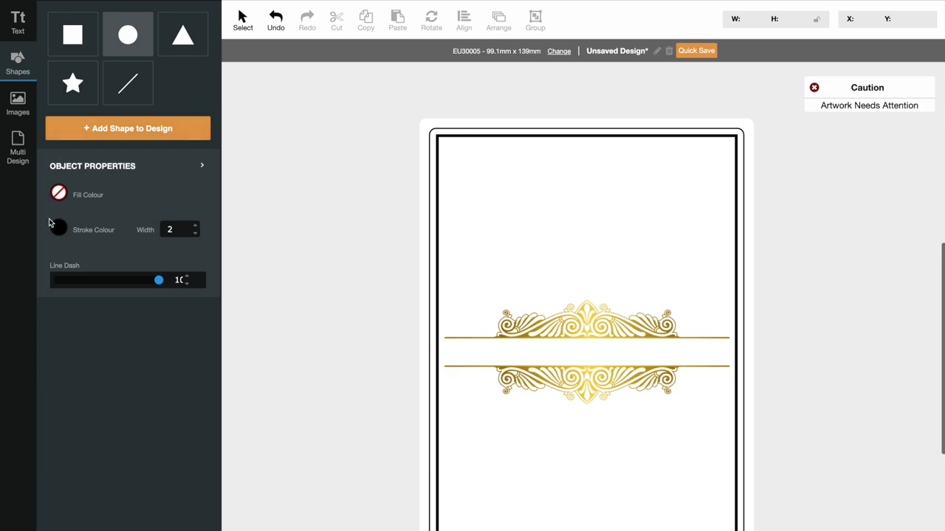
left_click(60, 196)
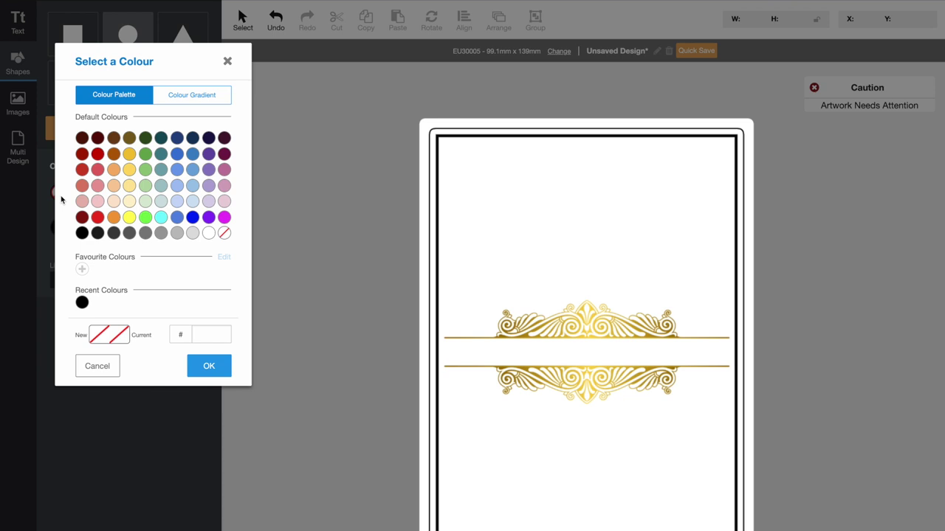
left_click(82, 303)
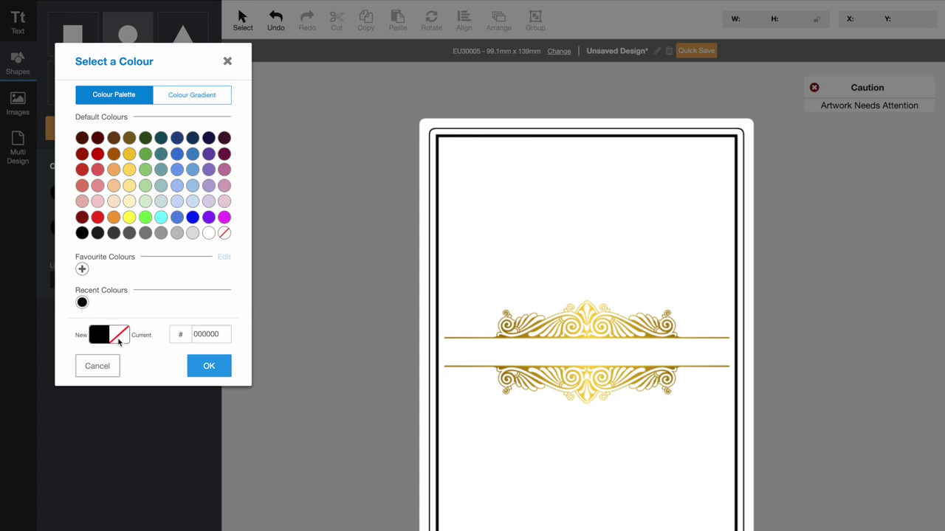
left_click(217, 370)
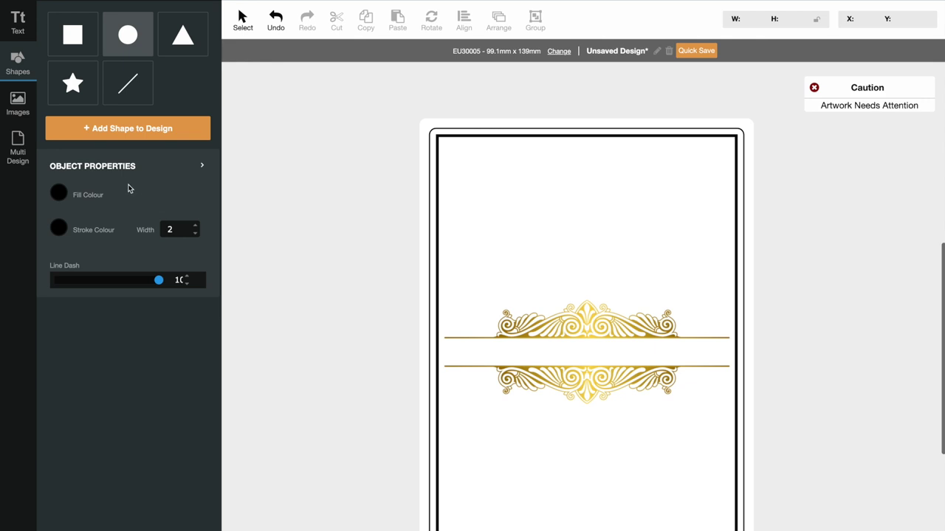
Add a black-filled rectangle and place it over the centre of the gold ornament
left_click(72, 43)
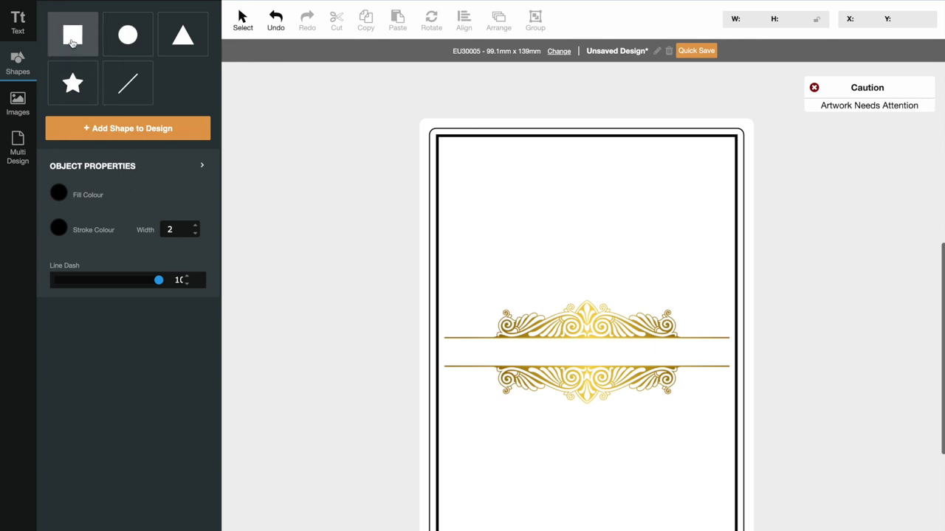
left_click_drag(71, 42, 334, 169)
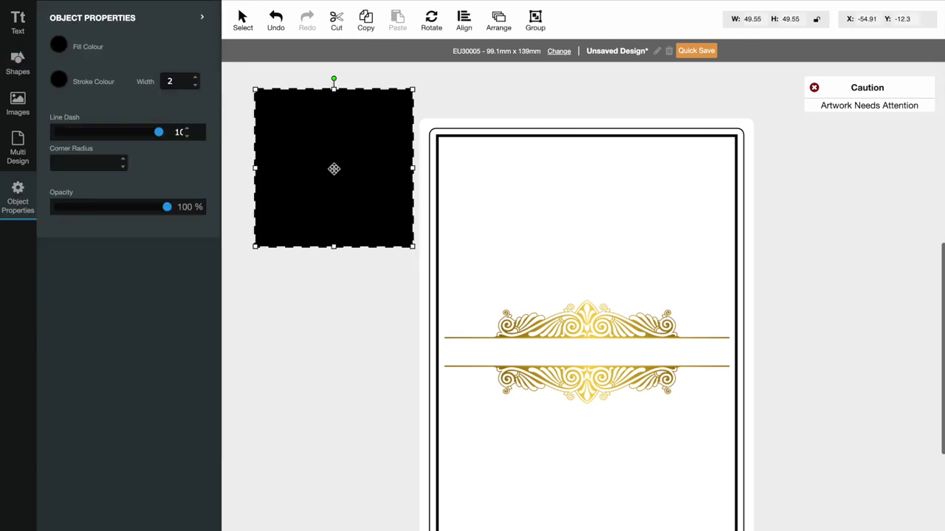
left_click_drag(318, 184, 564, 399)
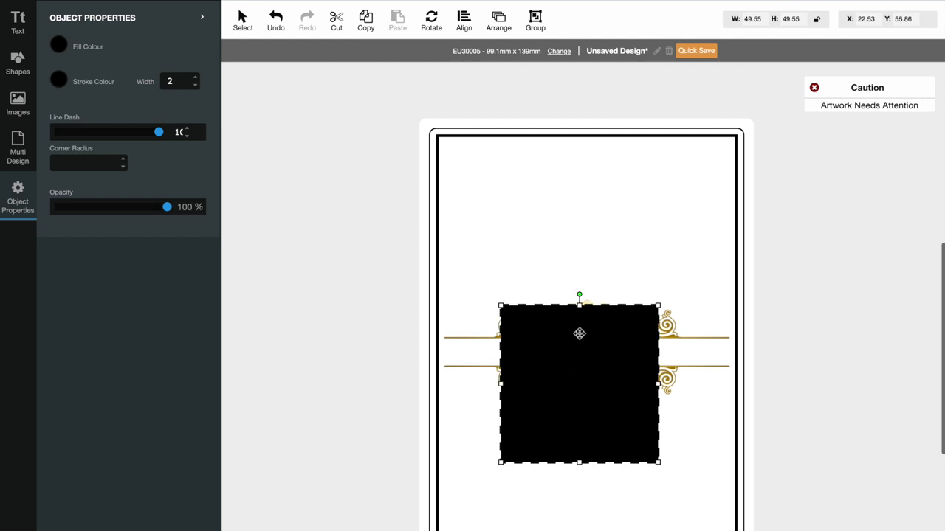
Resize the black rectangle to fit between the ornament's two gold lines, about 56.4 mm wide and 7.9 mm high
left_click_drag(580, 305, 583, 342)
left_click_drag(579, 463, 582, 364)
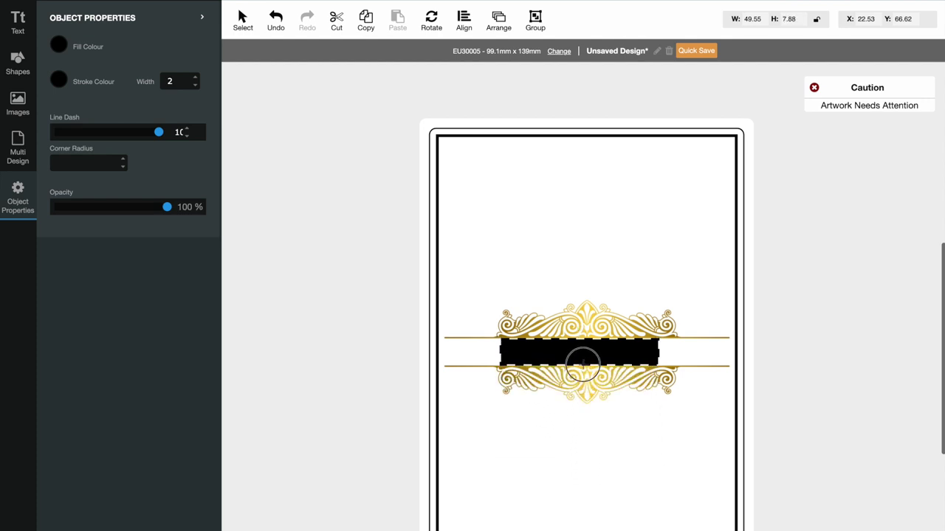
left_click_drag(658, 353, 676, 353)
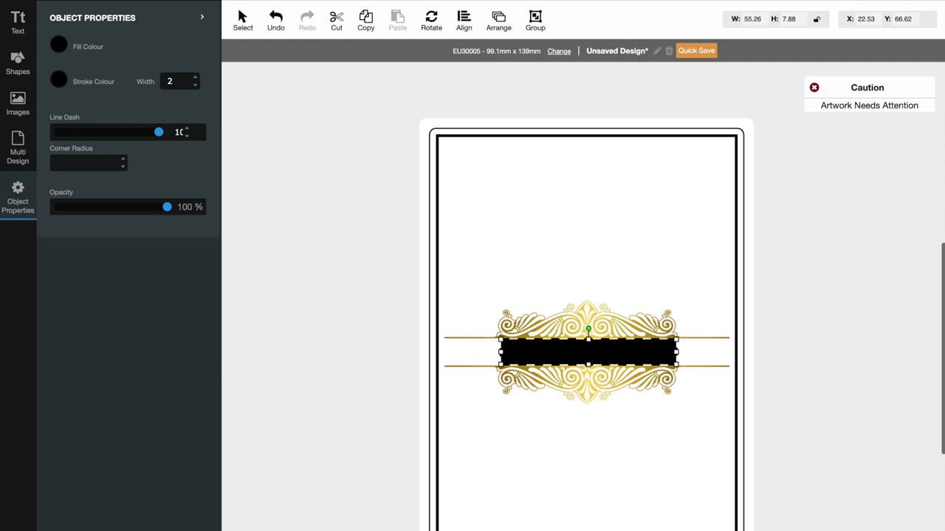
left_click_drag(501, 352, 496, 352)
Set the black bar's line dash to 0 with opacity kept at 100%, and deselect it
left_click(516, 352)
left_click_drag(169, 207, 190, 208)
left_click_drag(159, 131, 53, 133)
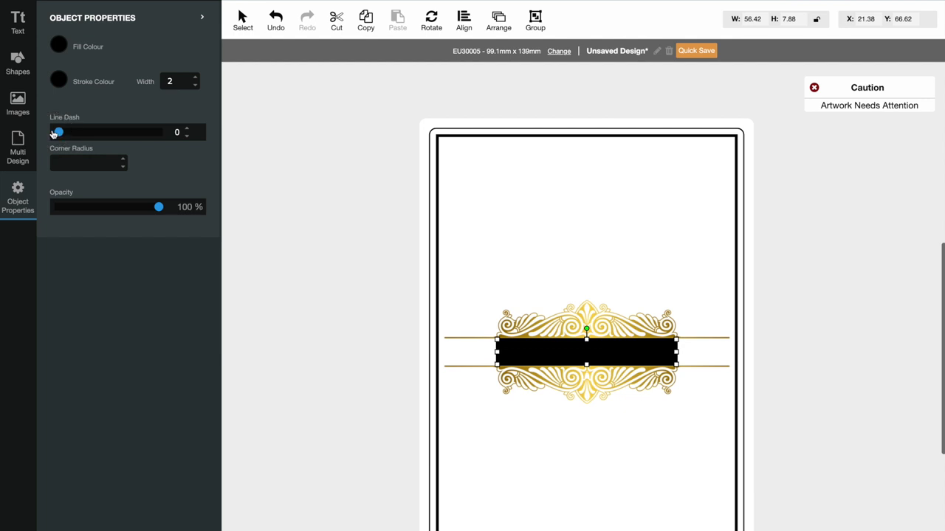
left_click(280, 272)
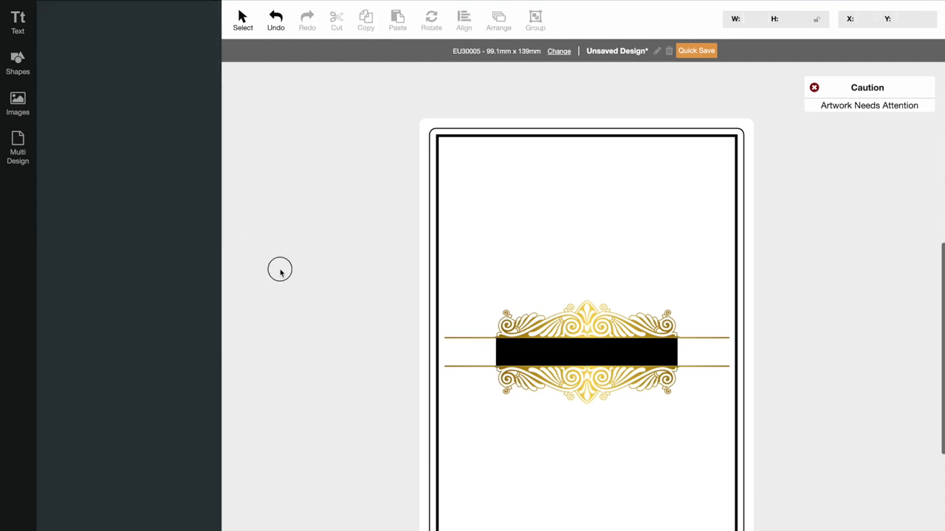
Add the Eden's Secret logo and shrink it to about 16.5 x 13.1 mm just left of the black bar
left_click(18, 103)
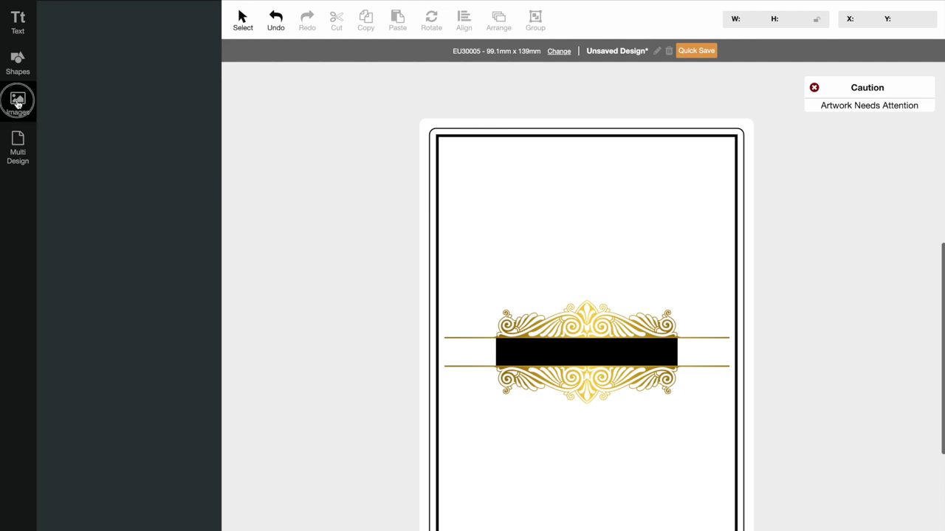
left_click(80, 194)
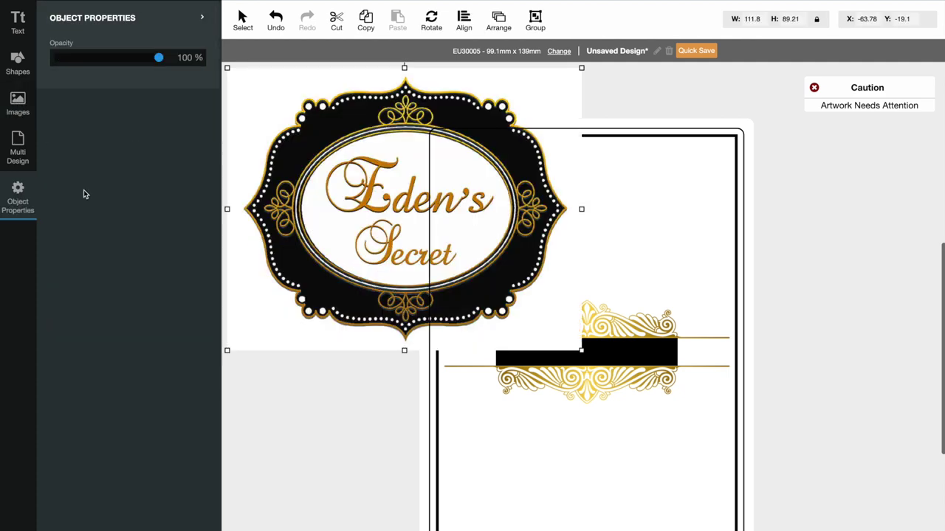
left_click_drag(404, 68, 441, 354)
left_click_drag(507, 349, 481, 359)
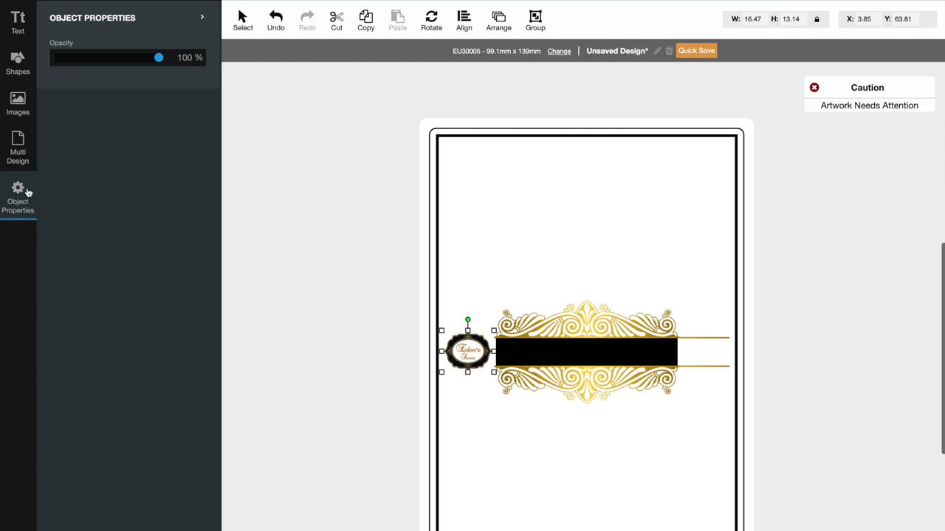
Try a second Eden's Secret logo about 17.4 mm wide just right of the black bar, and remove it
left_click(19, 105)
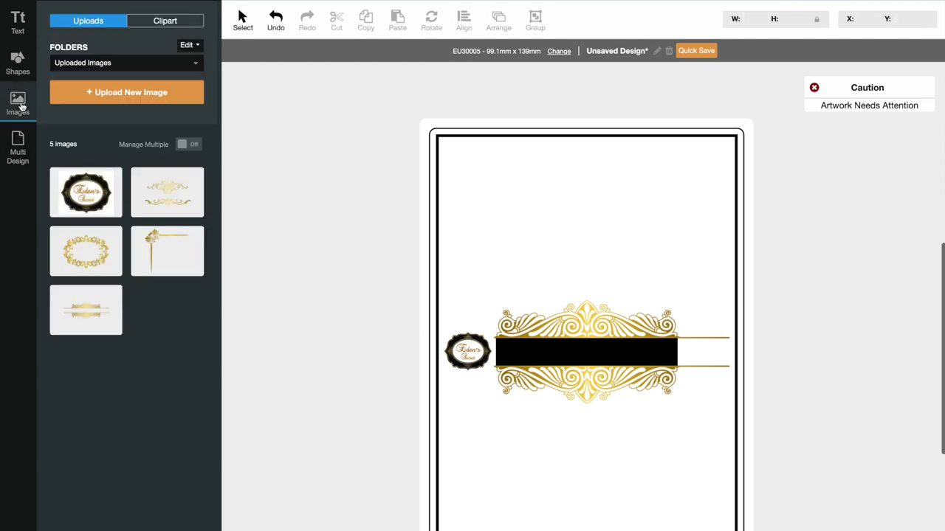
left_click(90, 190)
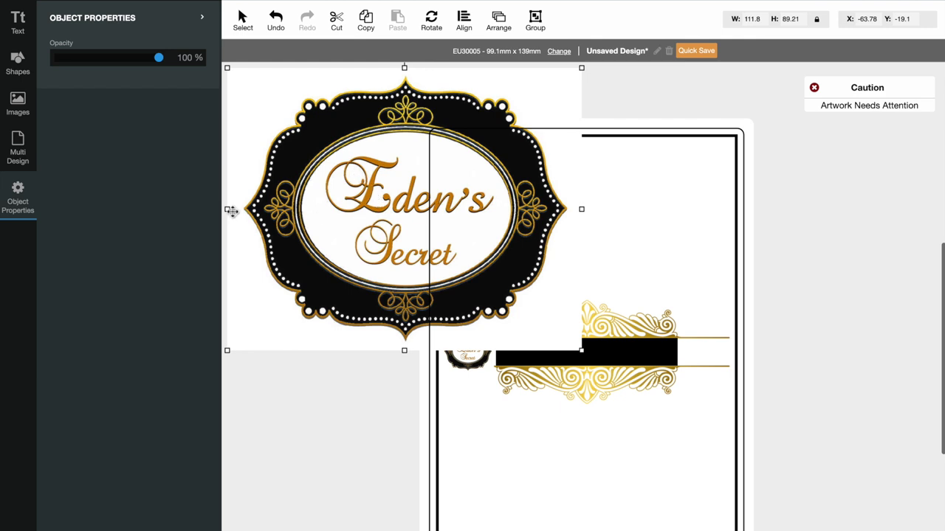
left_click_drag(233, 211, 552, 174)
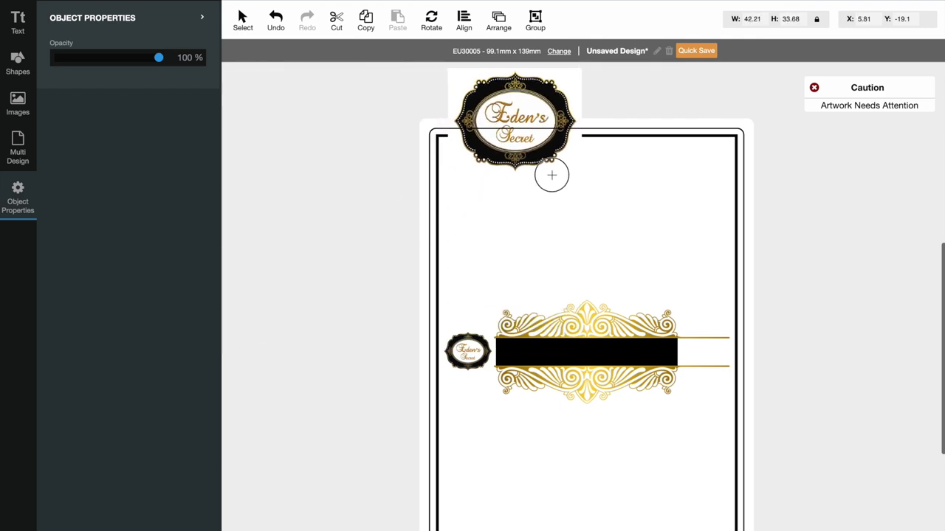
left_click_drag(512, 125, 633, 285)
left_click_drag(568, 280, 642, 258)
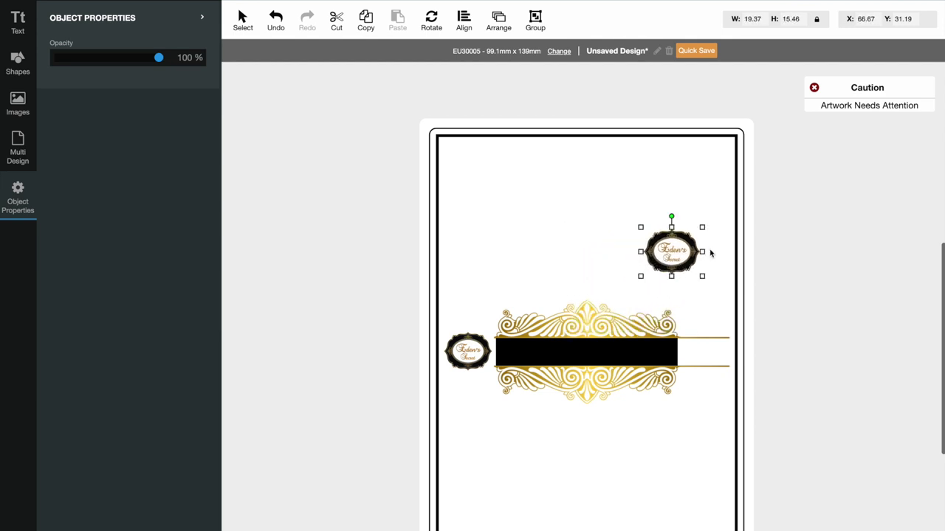
left_click_drag(706, 250, 680, 354)
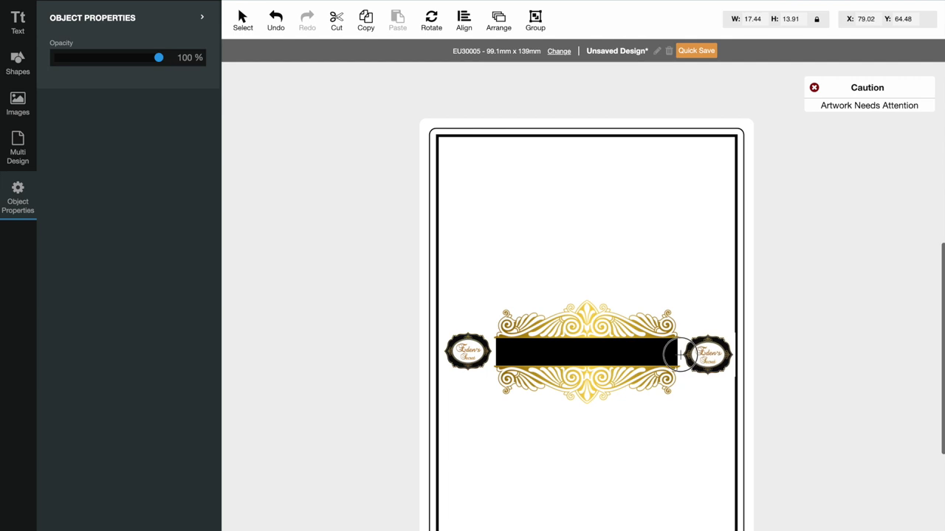
key("ctrl+x")
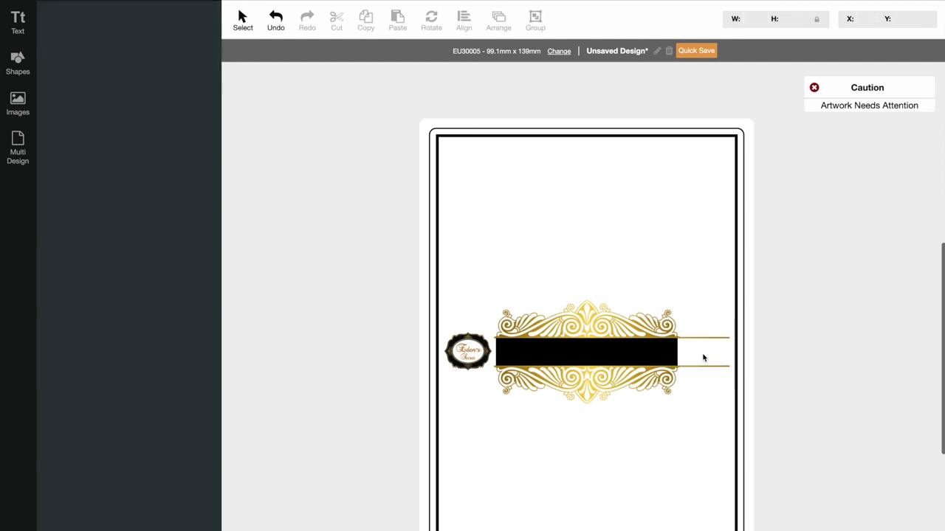
Nudge the small logo beside the black bar to about X 4.03, Y 63.98
left_click(465, 360)
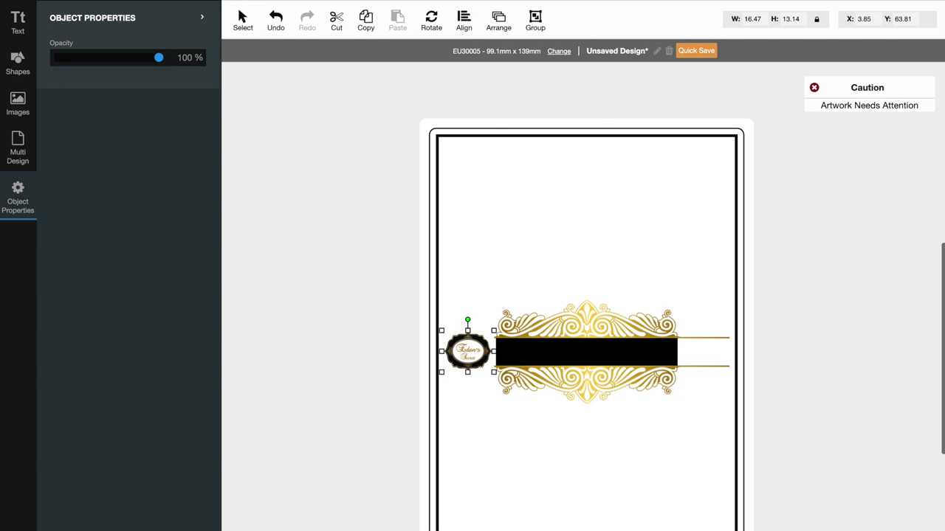
left_click_drag(468, 323, 466, 350)
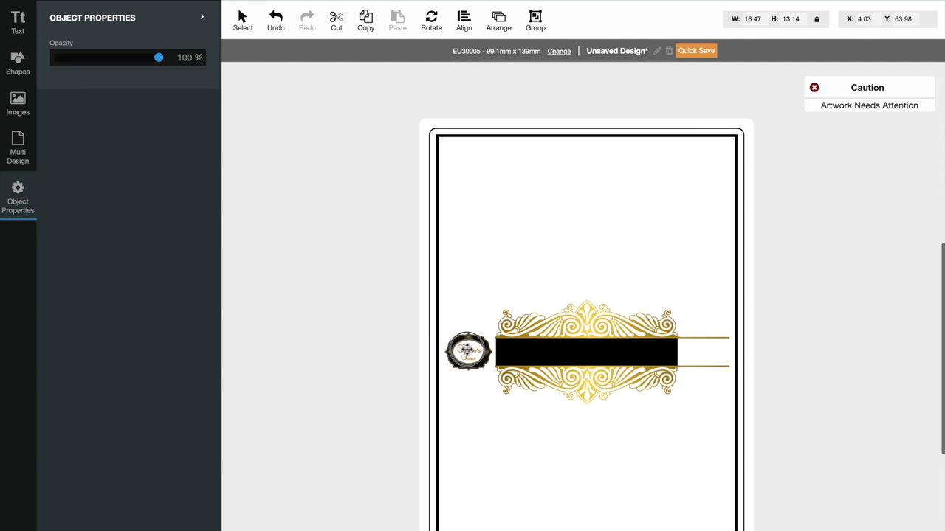
left_click(466, 350)
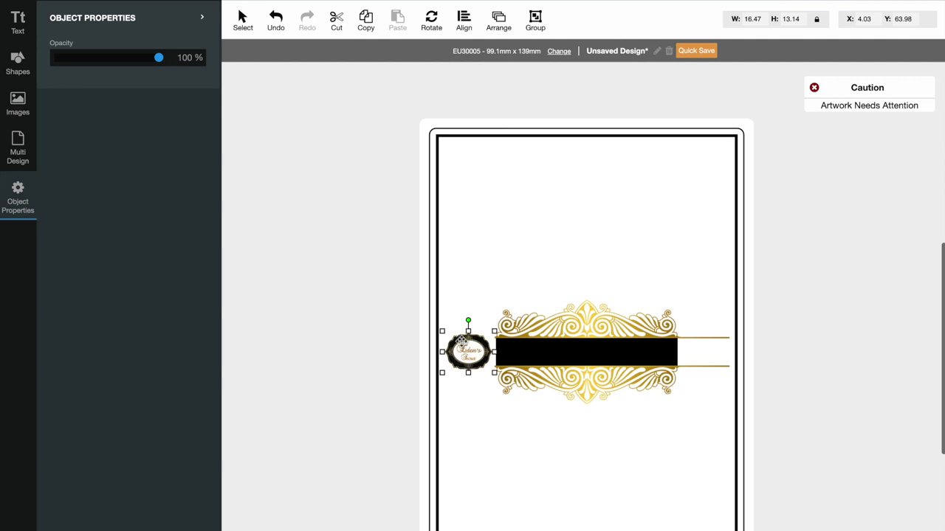
Add a second Eden's Secret logo, shrink it to about 16.3 x 13 mm, and place it just right of the black bar
left_click(31, 114)
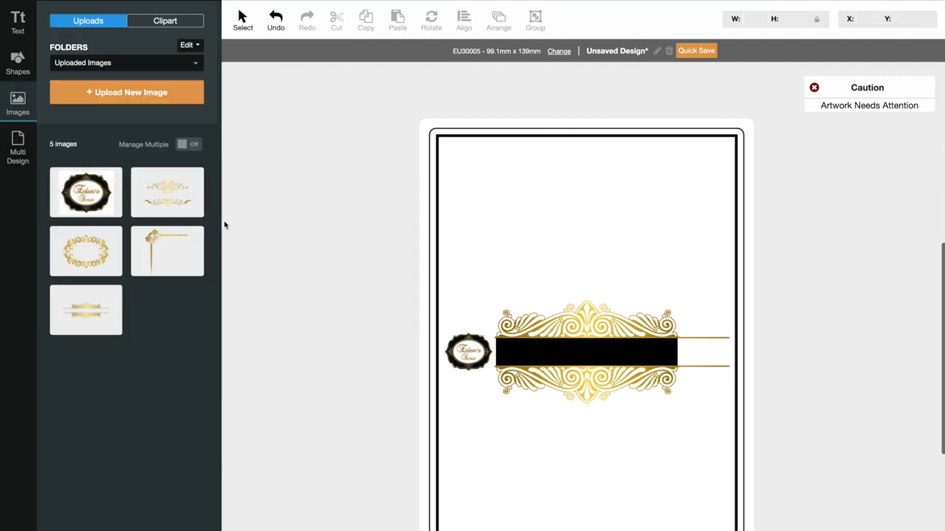
mouse_move(81, 195)
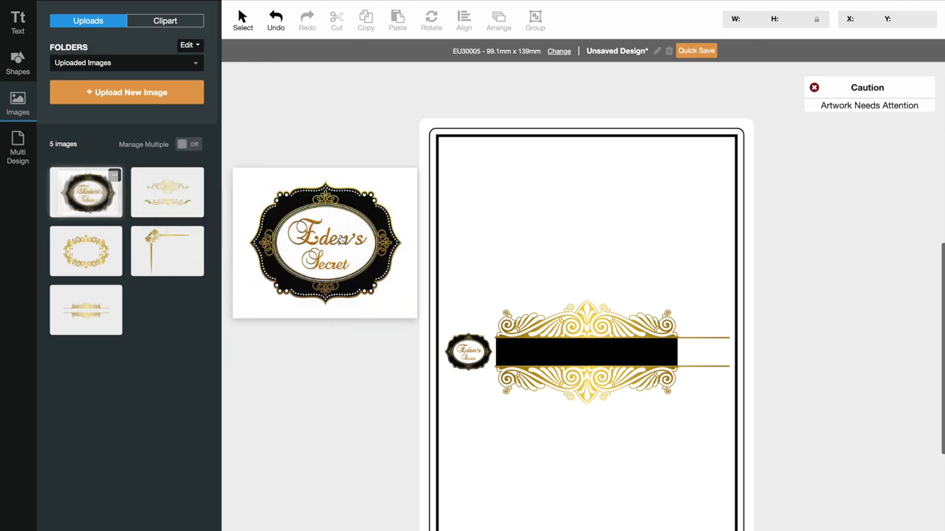
left_click(81, 196)
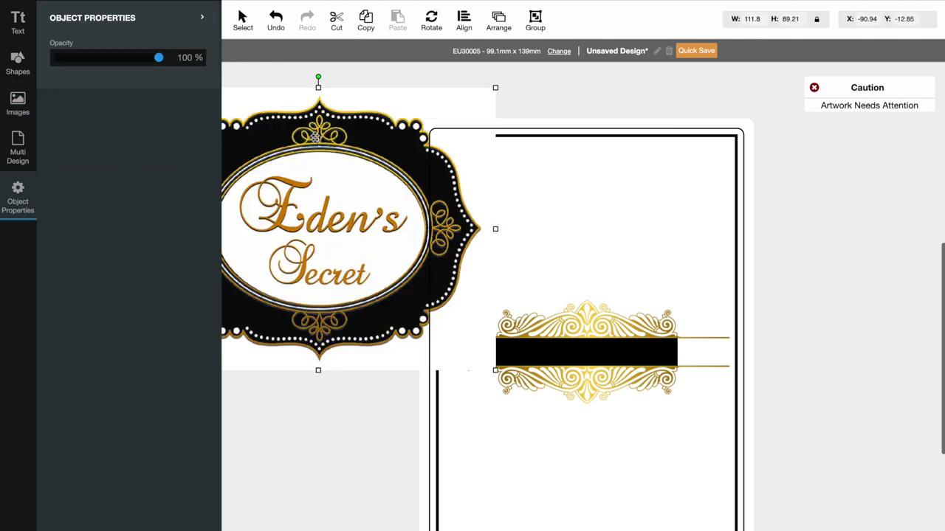
left_click_drag(318, 87, 319, 221)
left_click_drag(285, 280, 514, 282)
left_click_drag(397, 298, 706, 351)
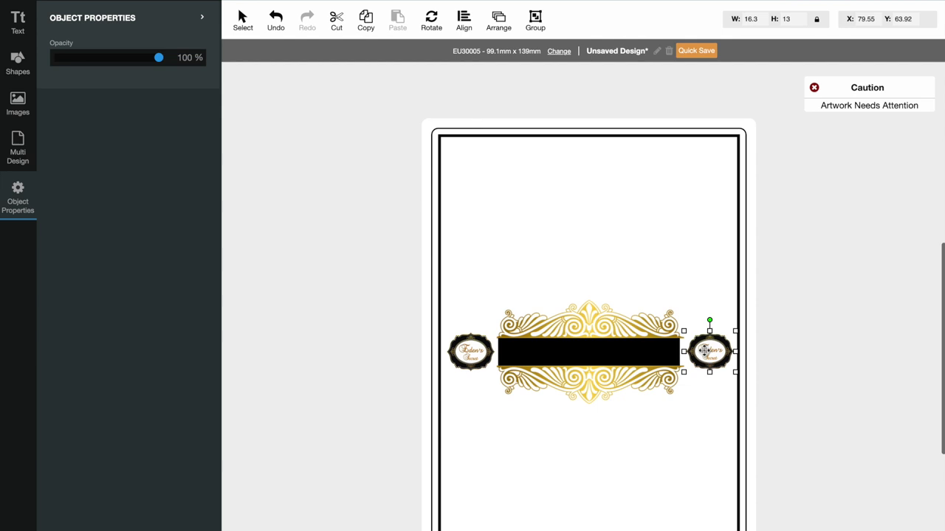
Fine-tune the second logo to about 16.3 x 13 mm at X 79.55, Y 64.27, beside the bar's right end
left_click_drag(683, 351, 682, 353)
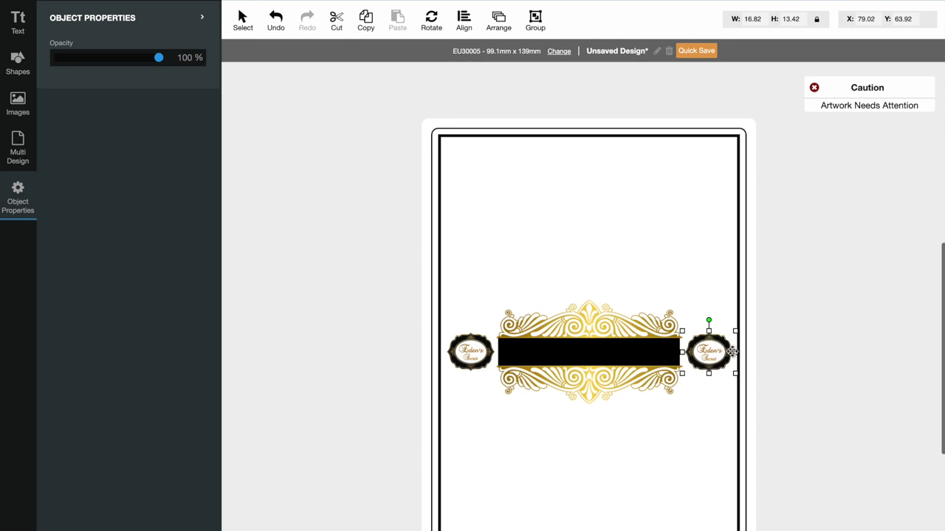
left_click_drag(732, 352, 733, 353)
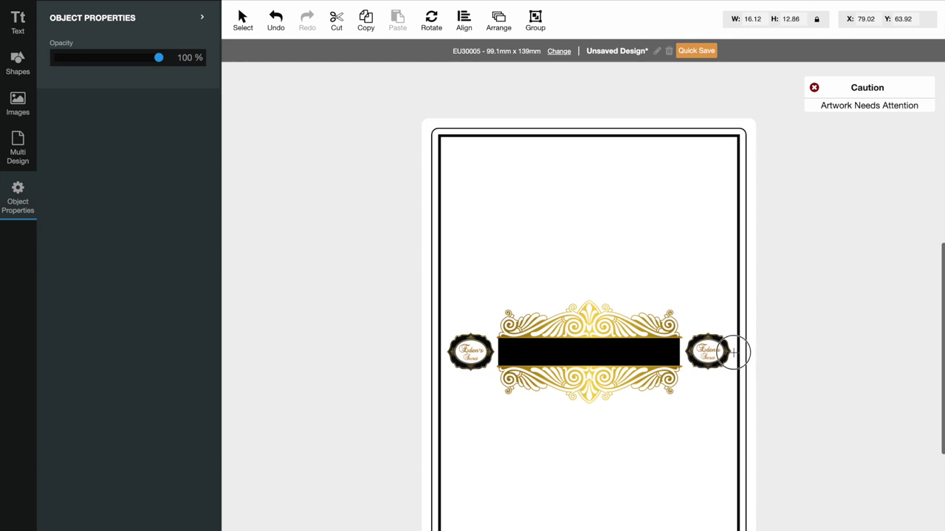
left_click_drag(732, 353, 707, 353)
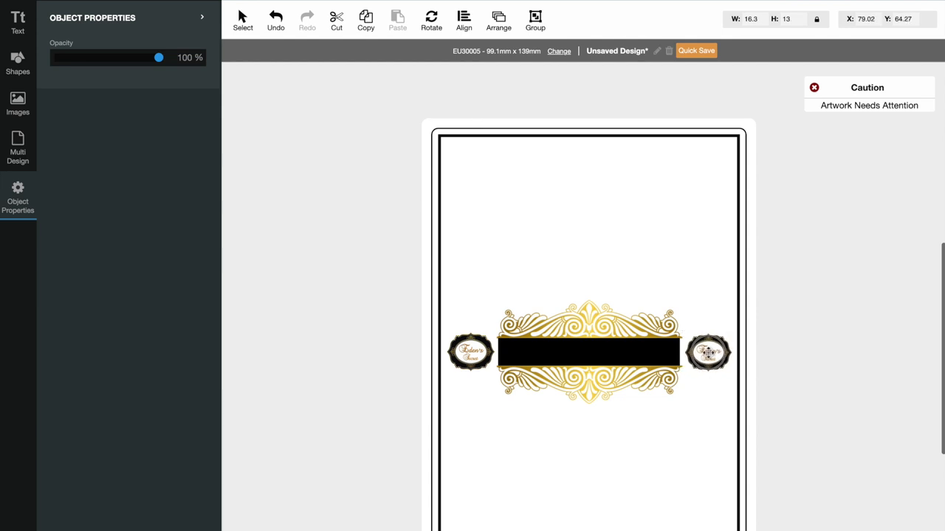
left_click_drag(707, 353, 709, 353)
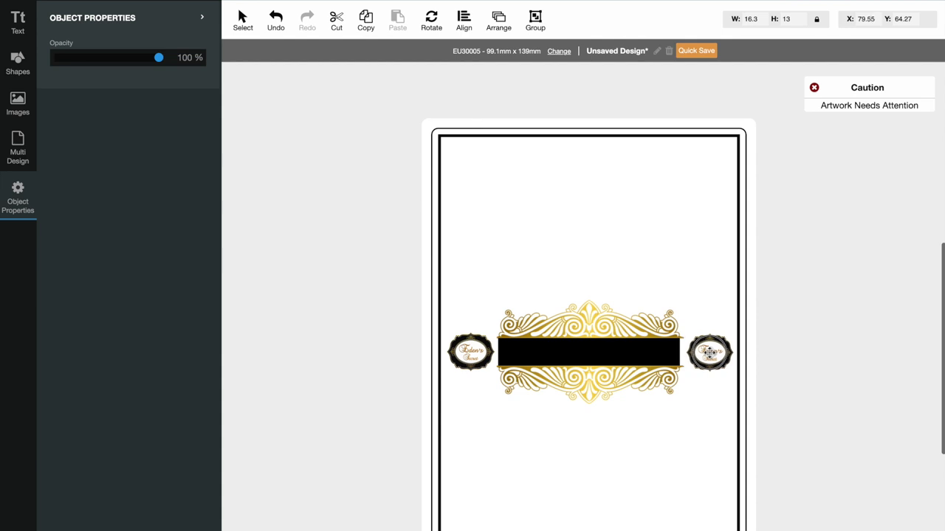
Nudge the gold ornament to about X 4.21, Y 24.71 and the black bar to about X 21.03, Y 66.62
left_click(589, 325)
left_click_drag(588, 326, 587, 327)
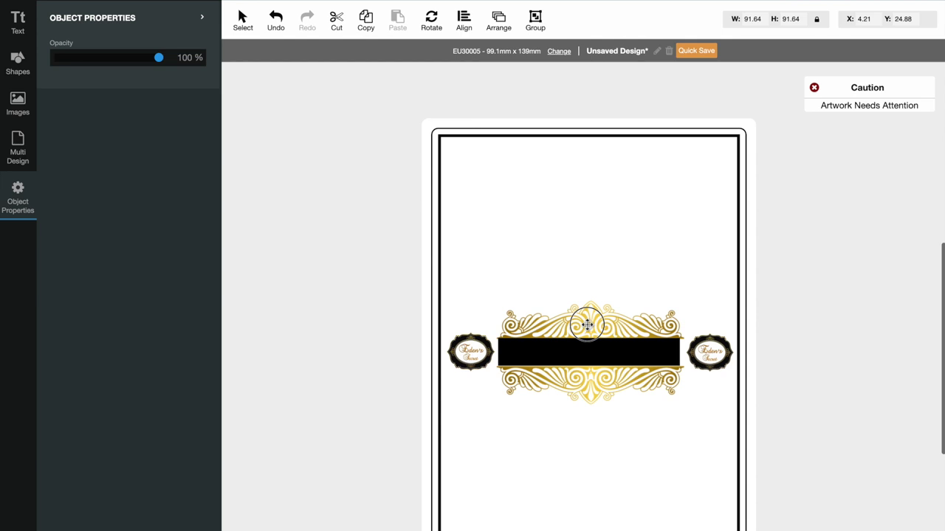
left_click_drag(586, 325, 587, 325)
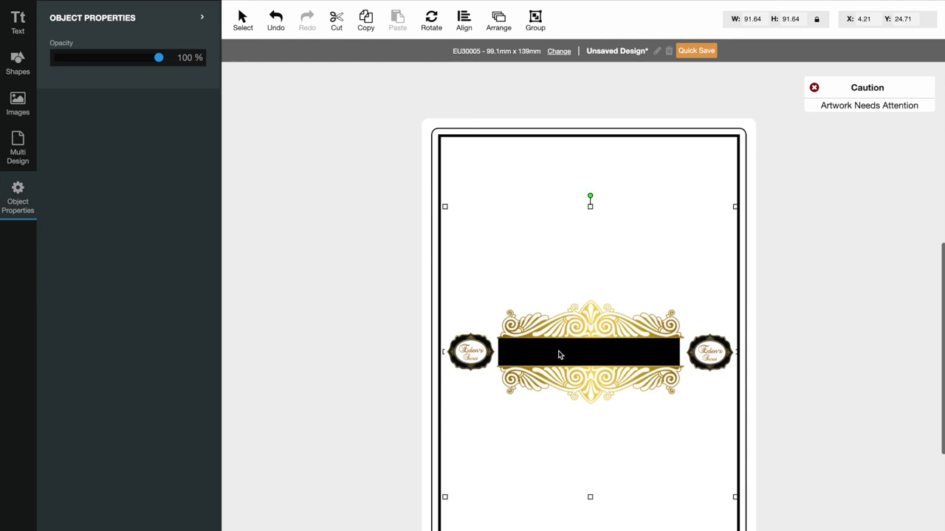
left_click(559, 355)
left_click_drag(558, 352, 558, 355)
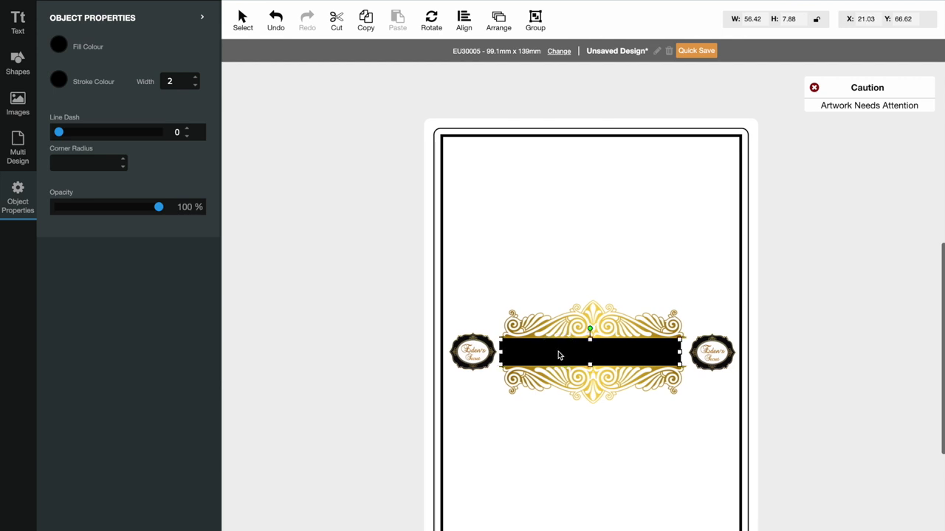
left_click(413, 320)
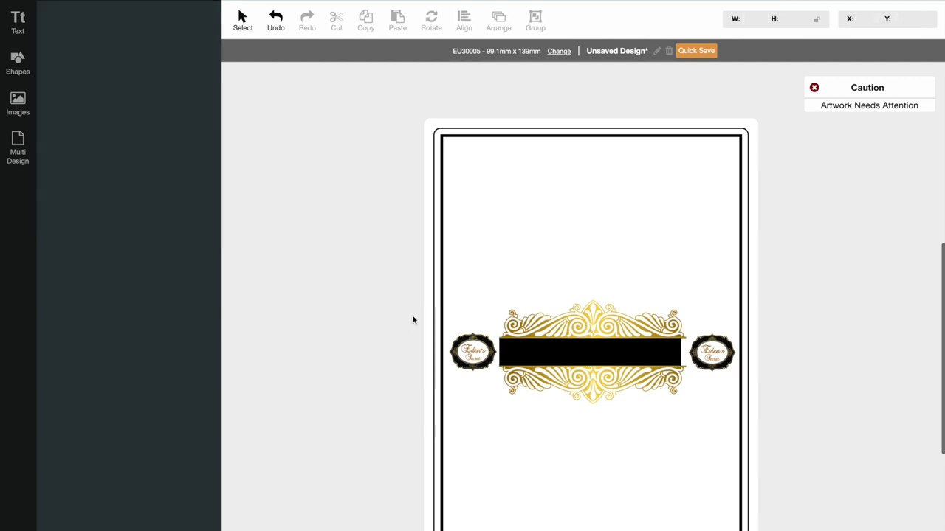
Browse the fonts for new text and choose the Artifika font family
left_click(17, 24)
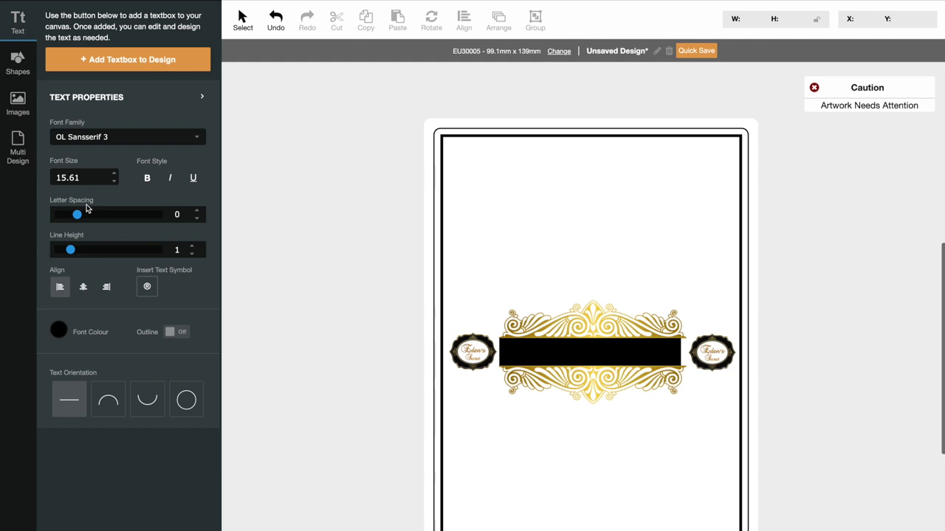
left_click(195, 139)
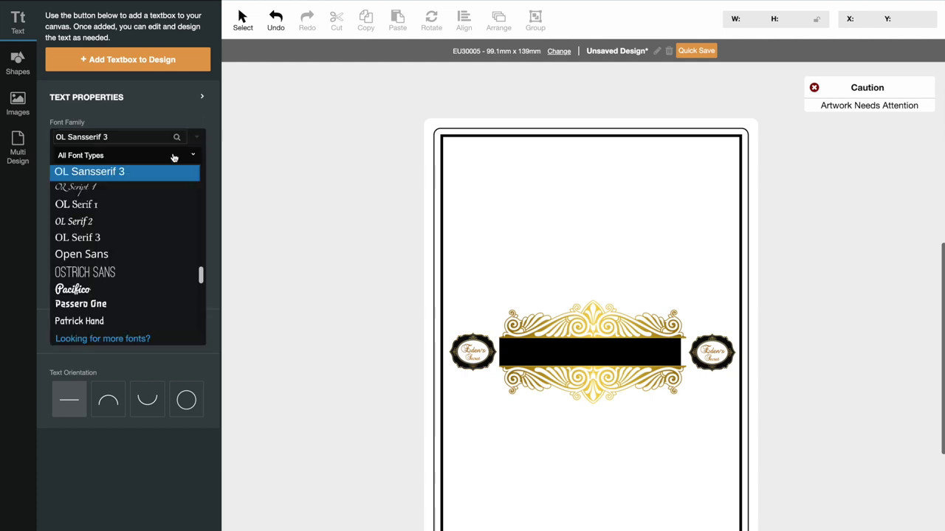
scroll(158, 205, "up", 3)
scroll(157, 205, "up", 10)
scroll(157, 205, "up", 3)
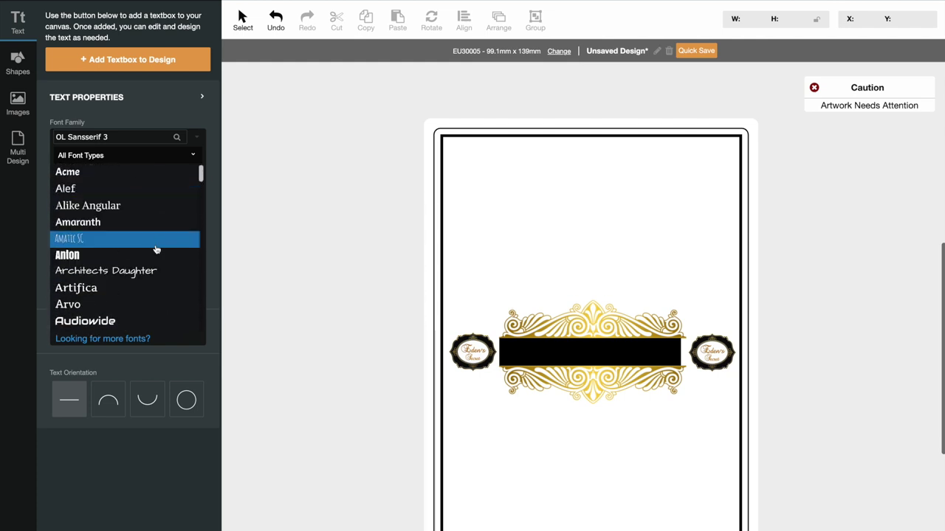
scroll(156, 250, "down", 3)
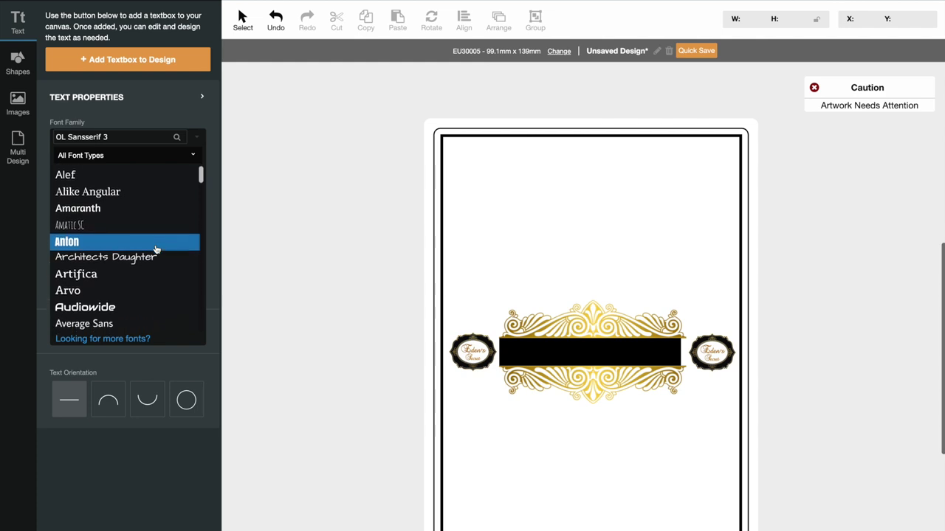
scroll(156, 250, "down", 10)
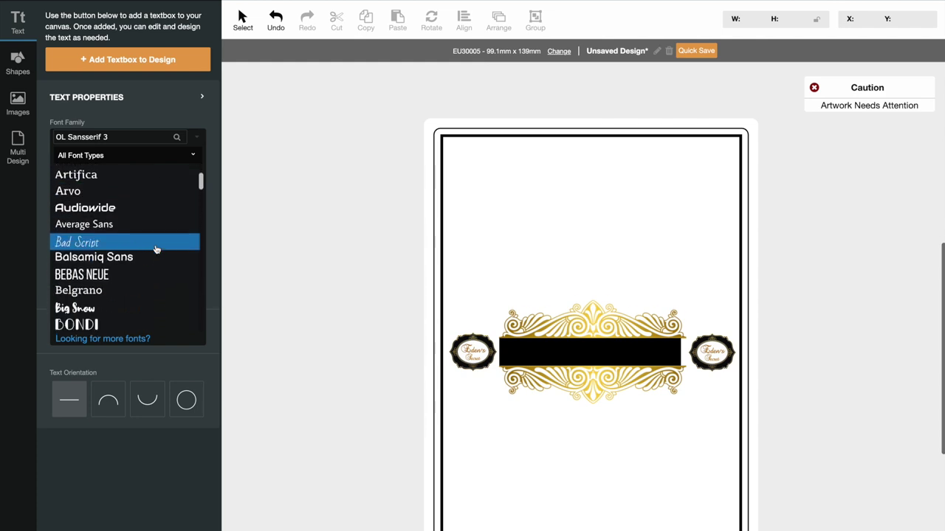
scroll(156, 249, "down", 6)
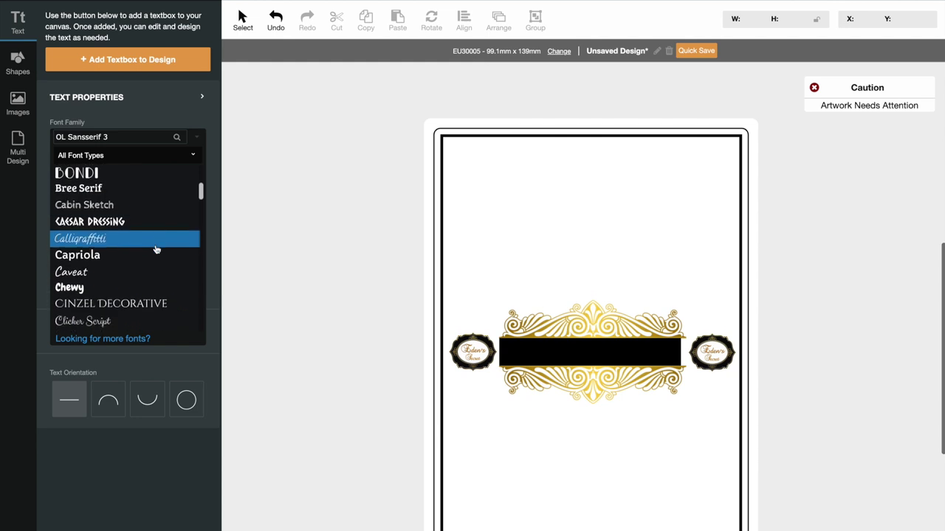
scroll(156, 249, "down", 2)
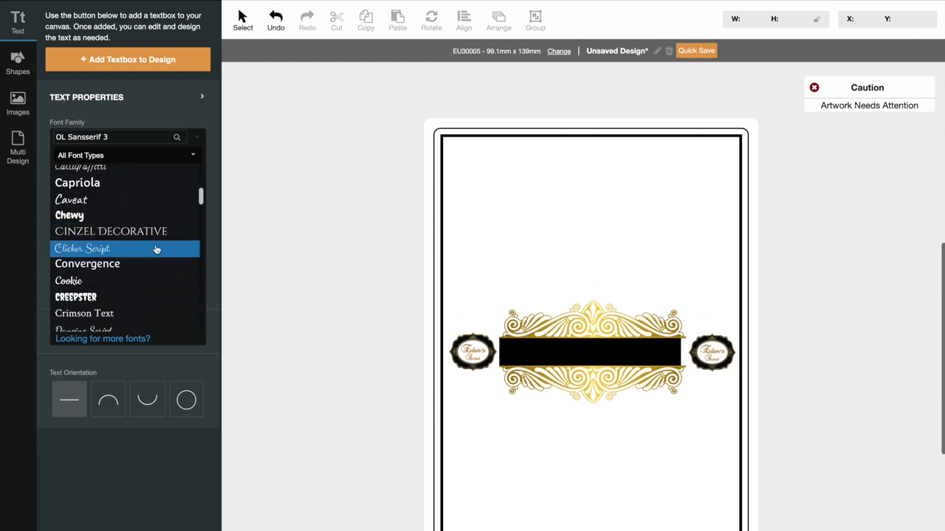
scroll(156, 250, "down", 3)
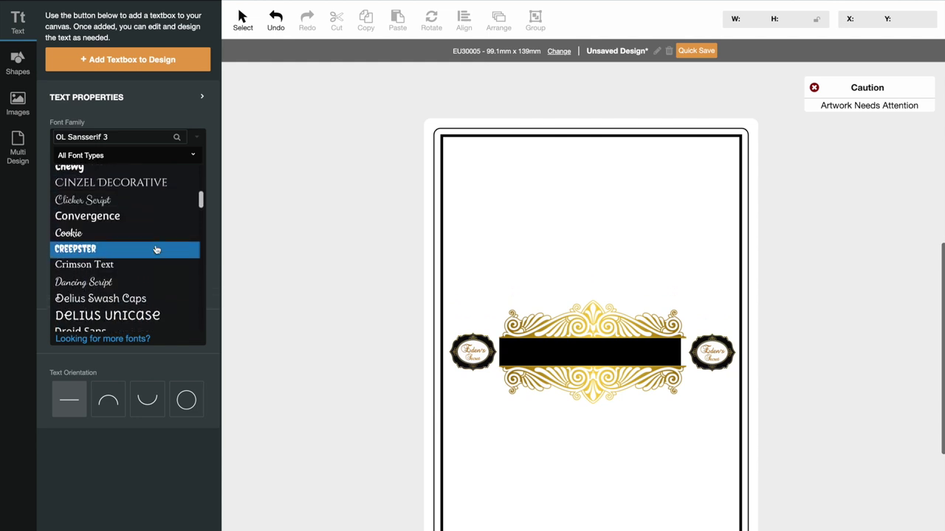
scroll(156, 249, "down", 1)
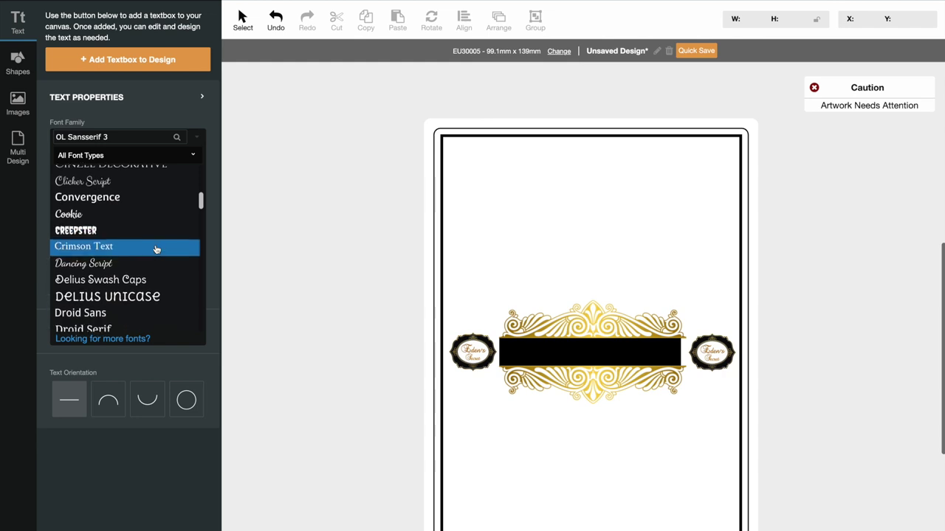
scroll(156, 250, "up", 11)
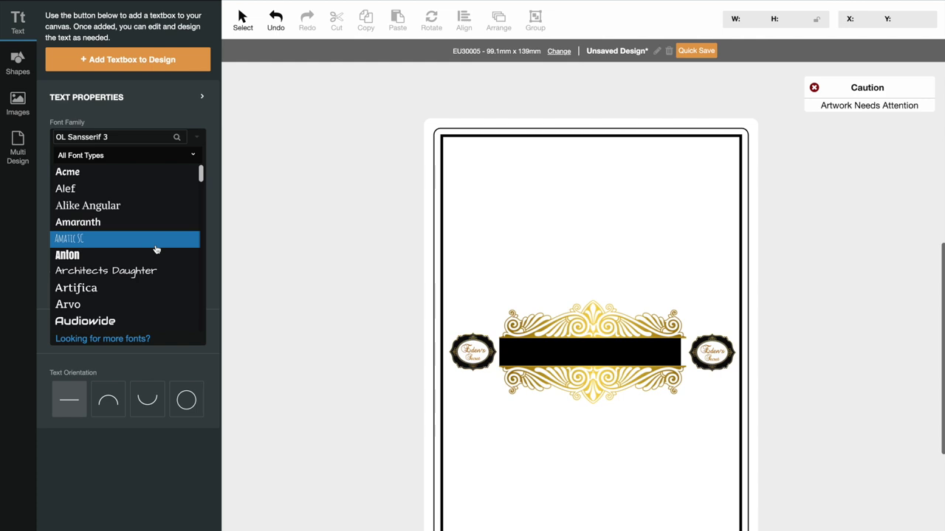
scroll(156, 250, "down", 3)
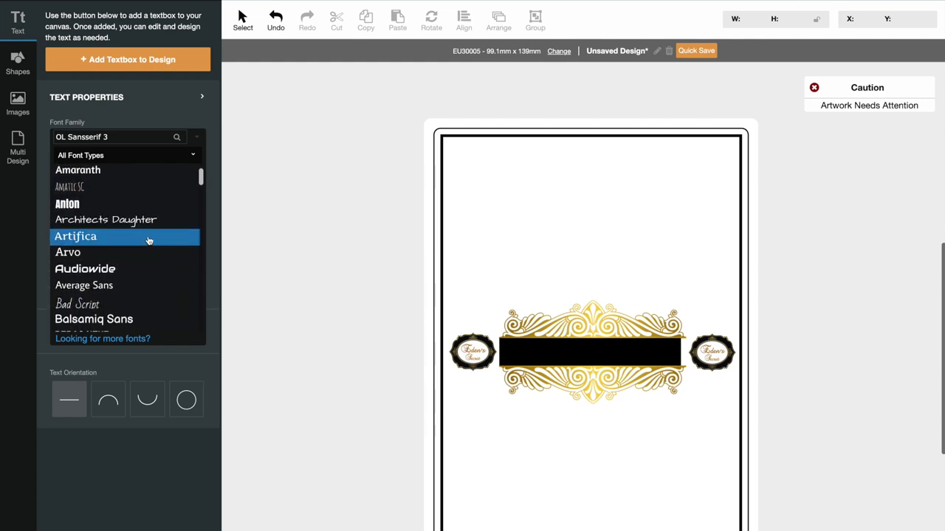
left_click(148, 238)
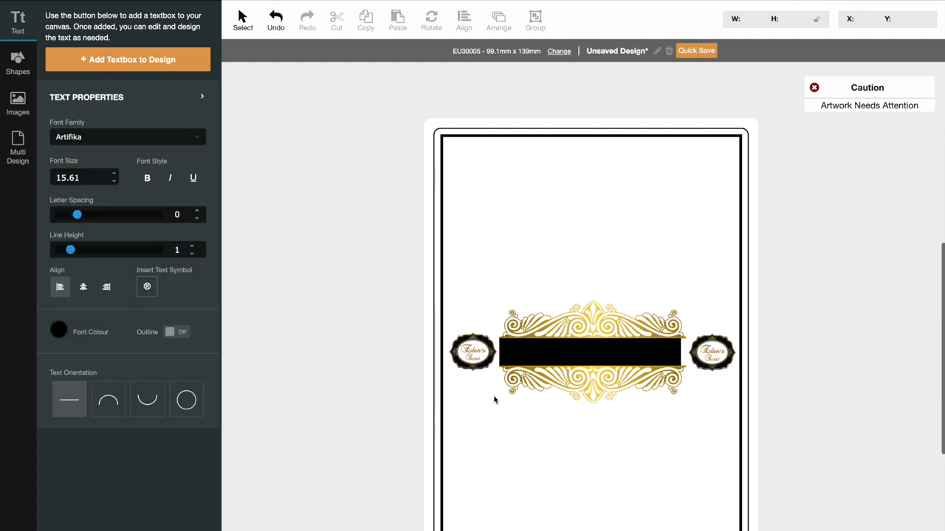
Add a textbox to the design and place it above the gold ornament at about X 12.81, Y 39.28
left_click(134, 62)
left_click(307, 94)
left_click_drag(317, 98, 511, 255)
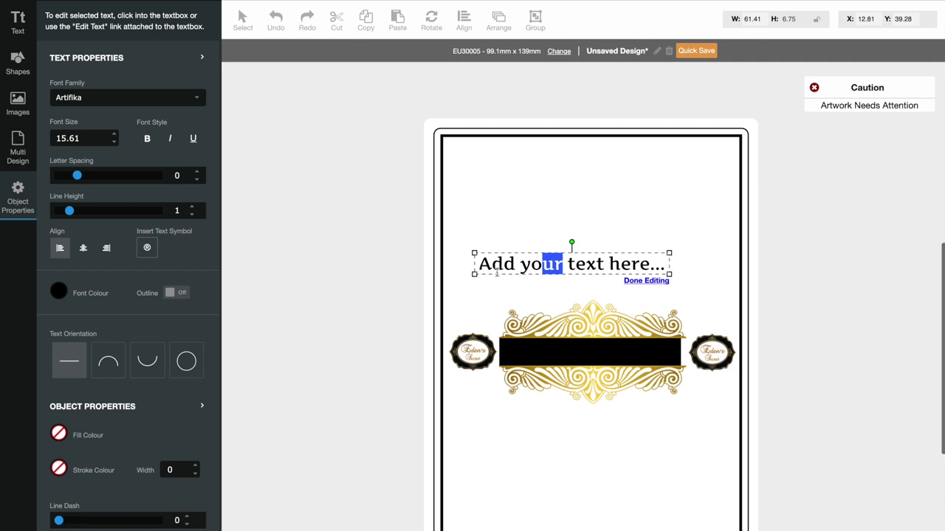
Set the font colour of all the placeholder text in the new textbox to white (FFFFFF)
left_click_drag(481, 264, 668, 266)
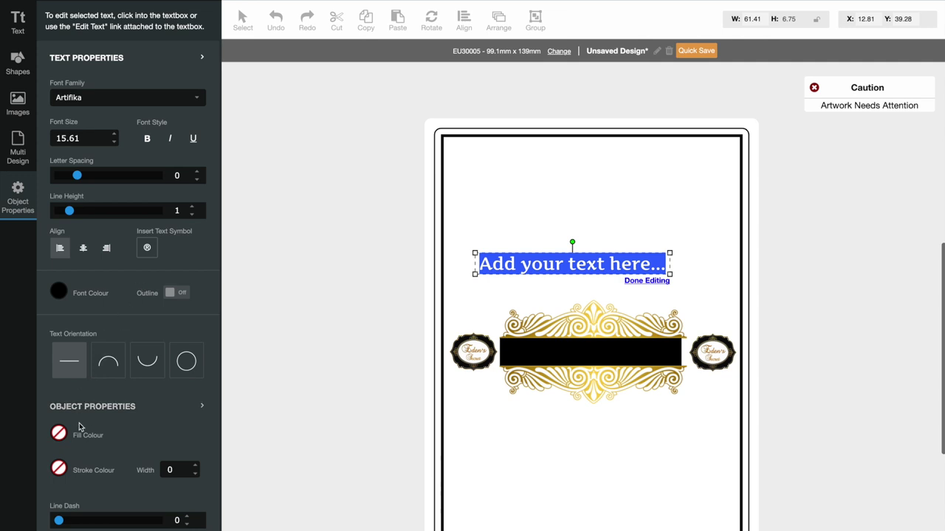
left_click(101, 411)
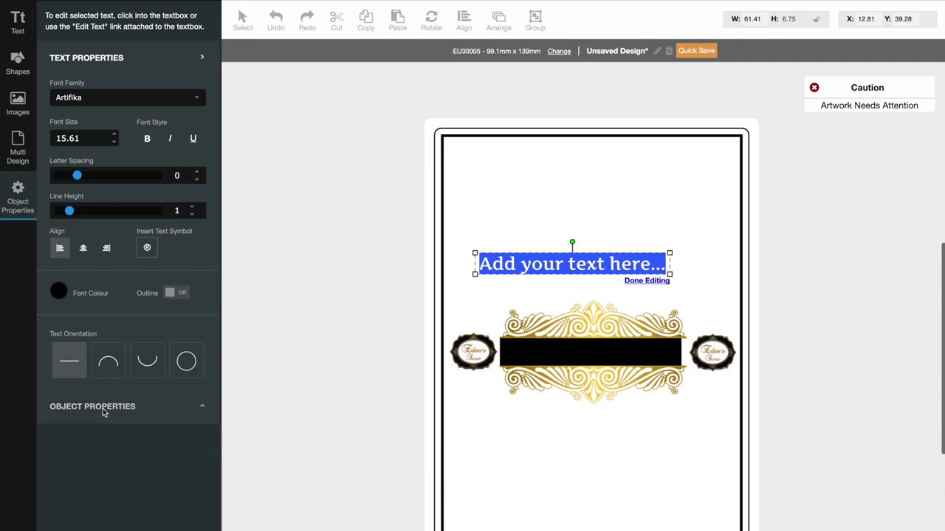
left_click(103, 412)
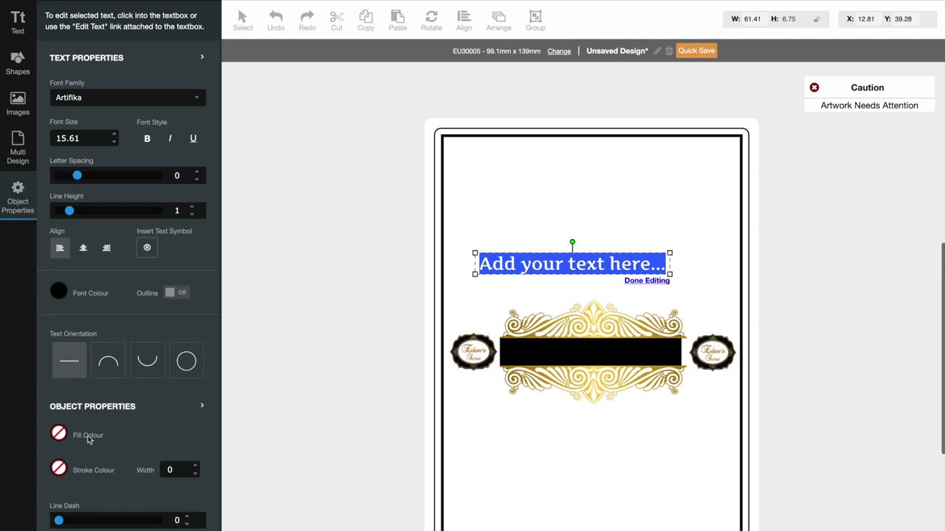
left_click(58, 292)
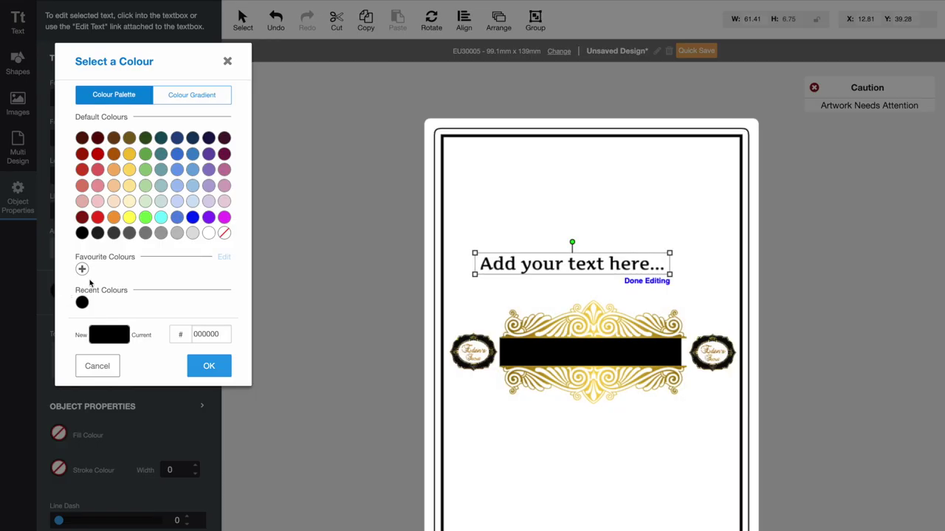
left_click(209, 234)
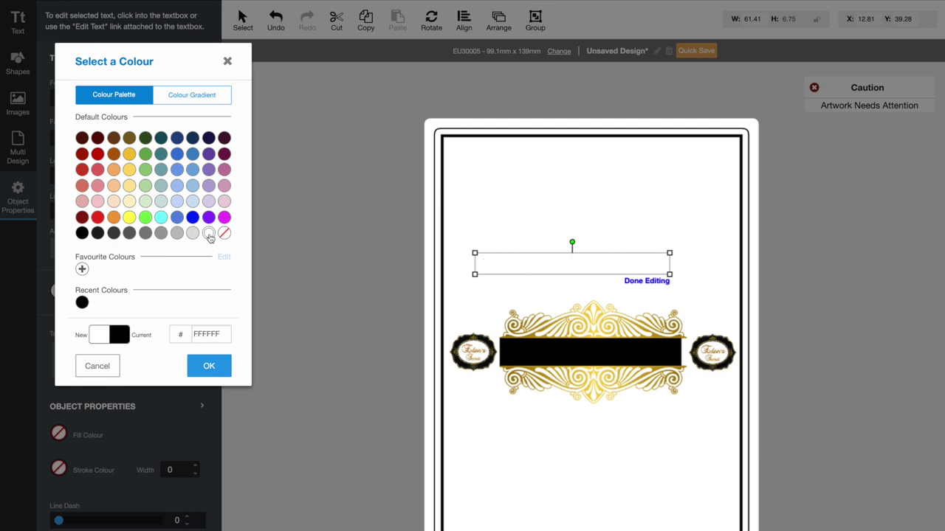
left_click(209, 365)
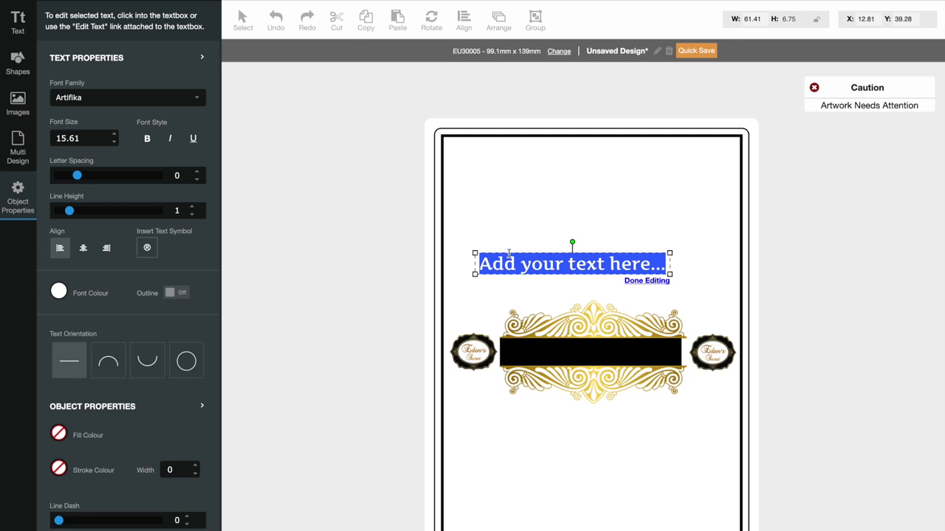
Move the textbox onto the black bar at about X 19.82, Y 67.14 and open its text for editing
left_click_drag(509, 253, 529, 343)
double_click(530, 343)
left_click(530, 344)
Replace the placeholder text on the black bar with "Snow Fairy" and select the new text
left_click_drag(675, 355, 499, 355)
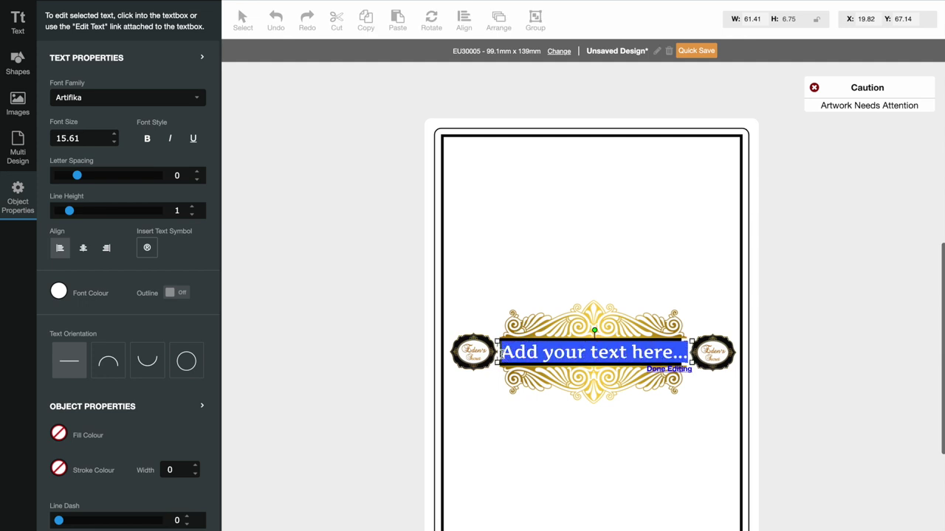
key("BackSpace")
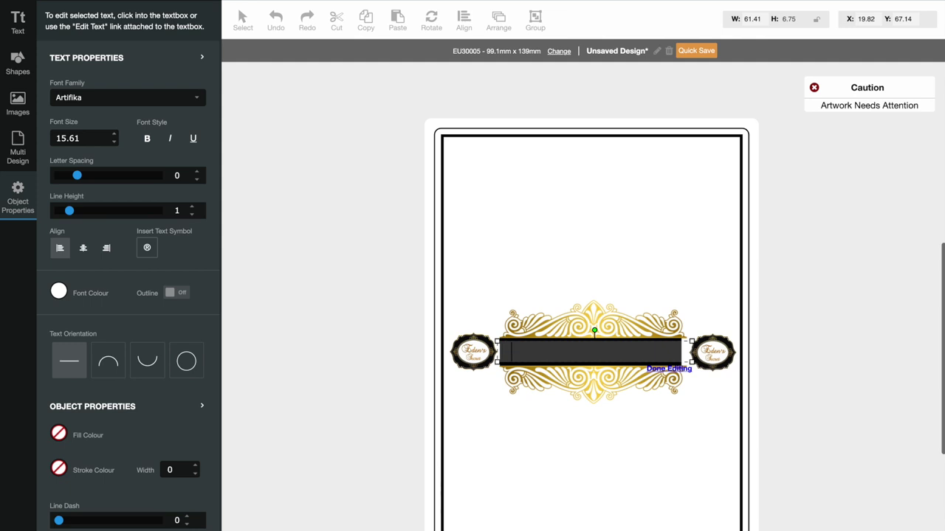
type("Snow Fairy")
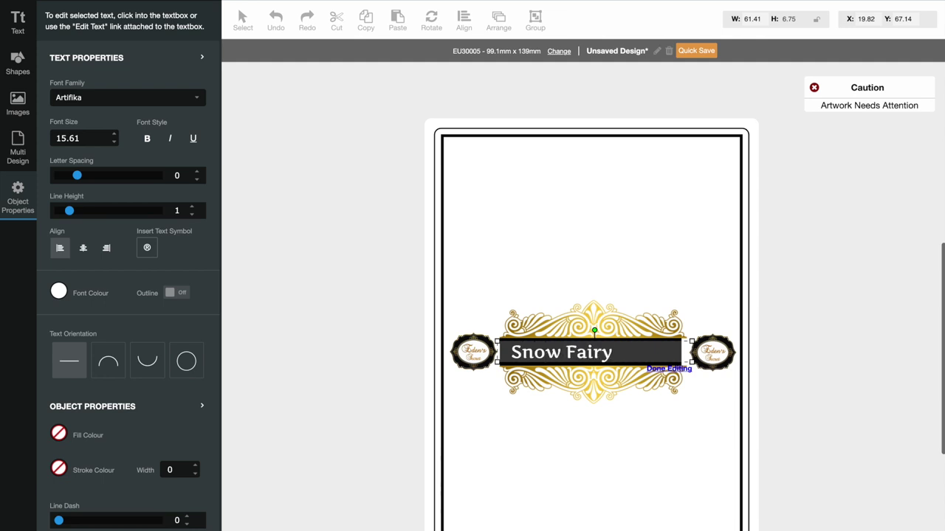
left_click_drag(508, 352, 621, 352)
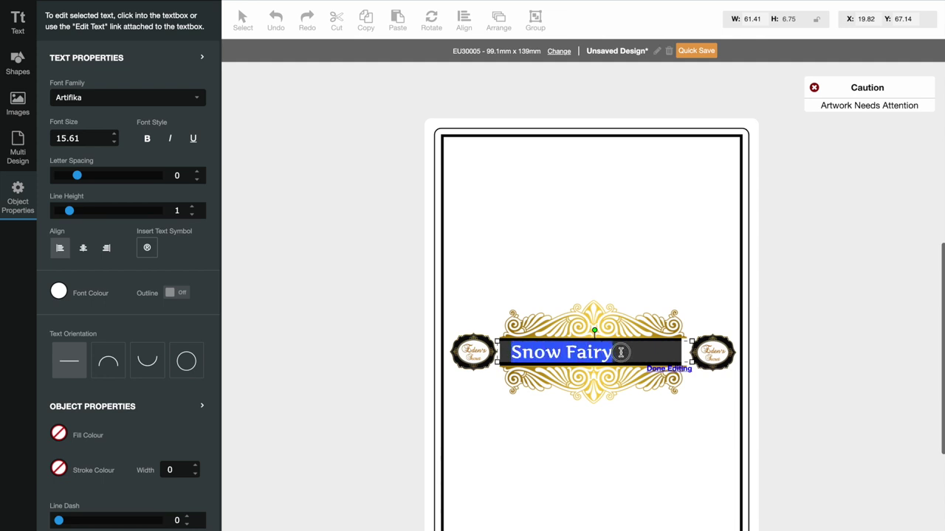
Shift the "Snow Fairy" text towards the middle of the black bar within its textbox and select the text again
left_click(510, 352)
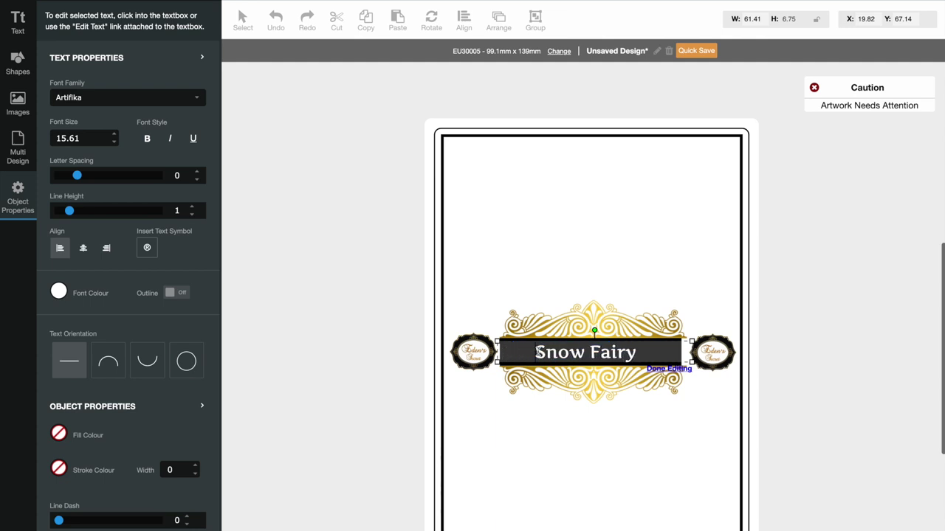
left_click_drag(535, 352, 643, 355)
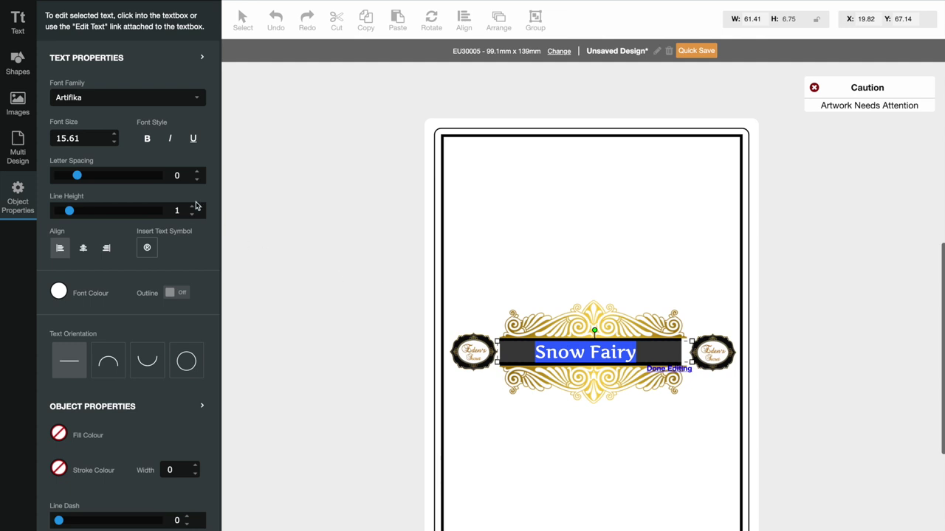
Browse the available fonts filtered to Serif Fonts, and return the font list to All Font Types
left_click(168, 102)
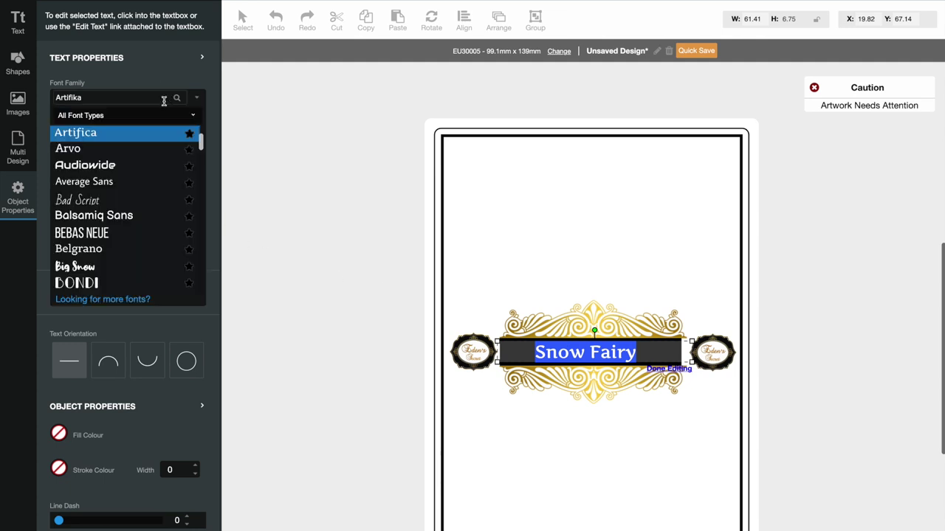
left_click(108, 117)
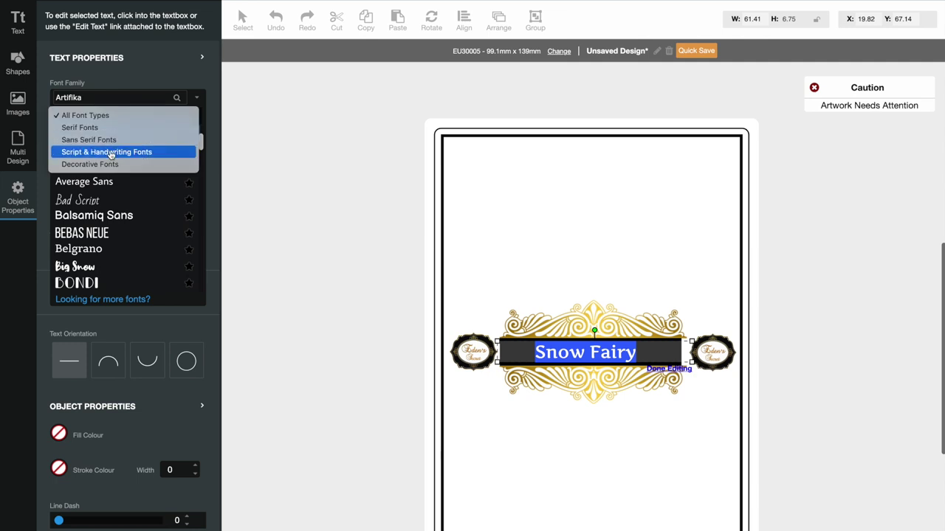
left_click(104, 128)
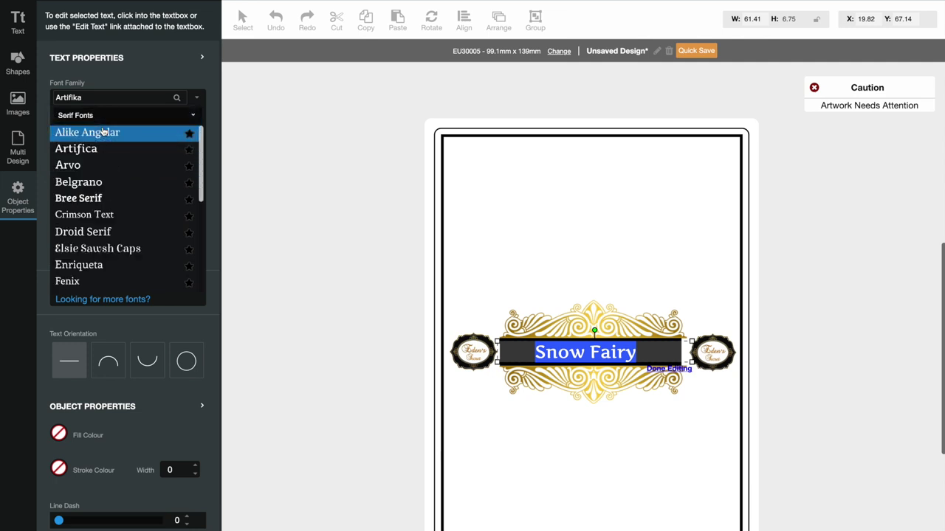
scroll(122, 154, "down", 1)
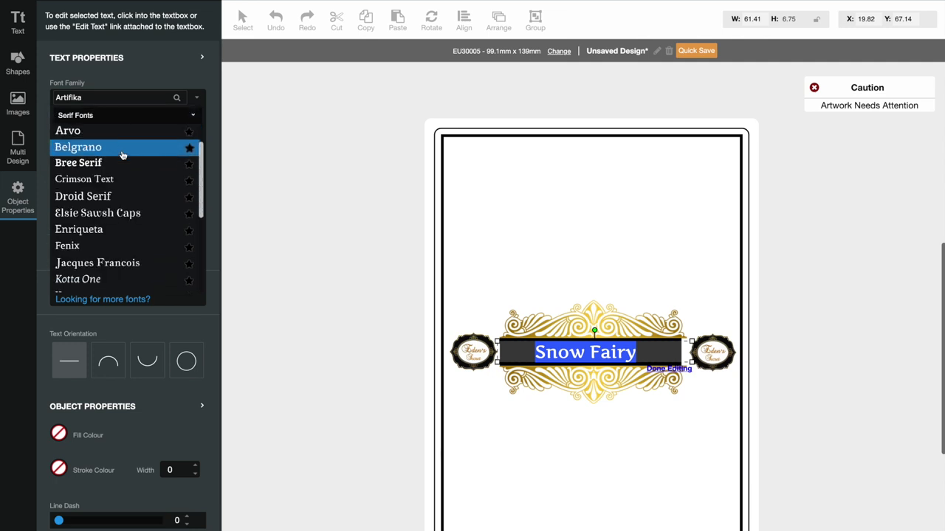
scroll(123, 155, "down", 5)
scroll(123, 156, "up", 1)
scroll(122, 155, "up", 5)
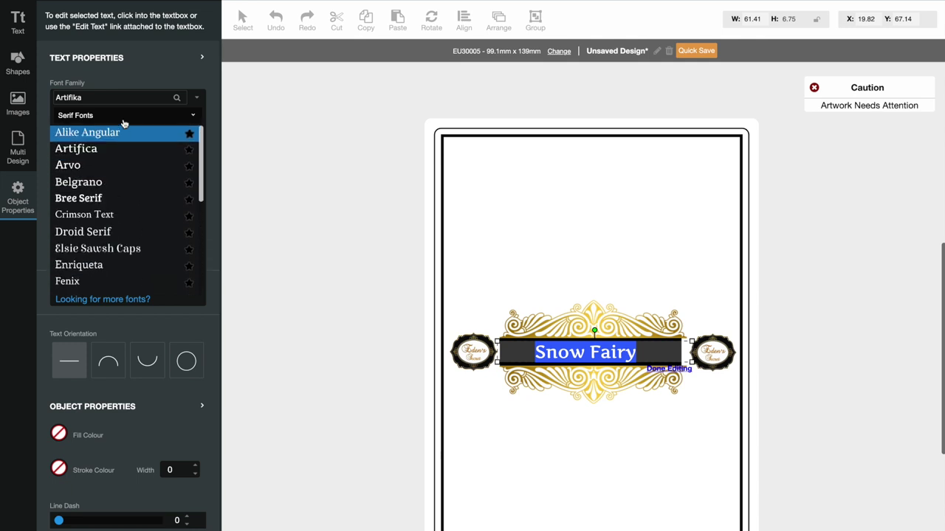
left_click(124, 116)
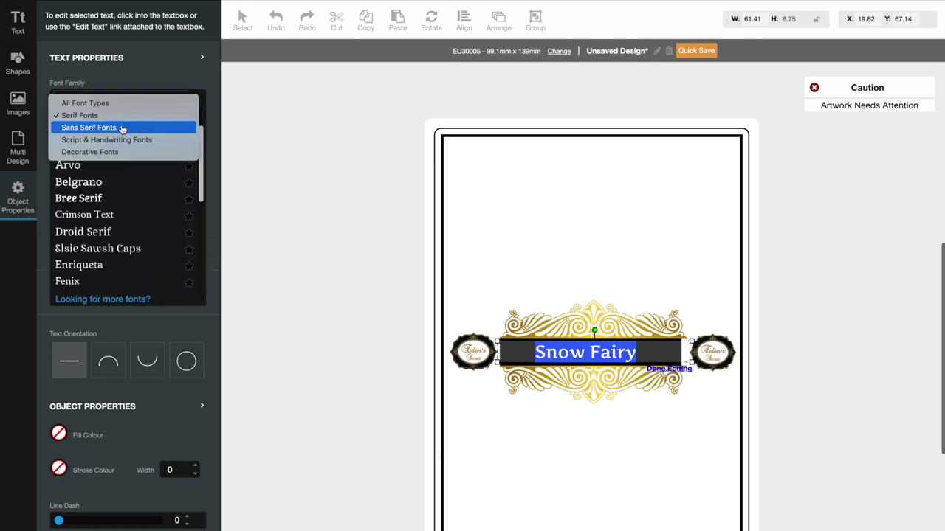
left_click(117, 104)
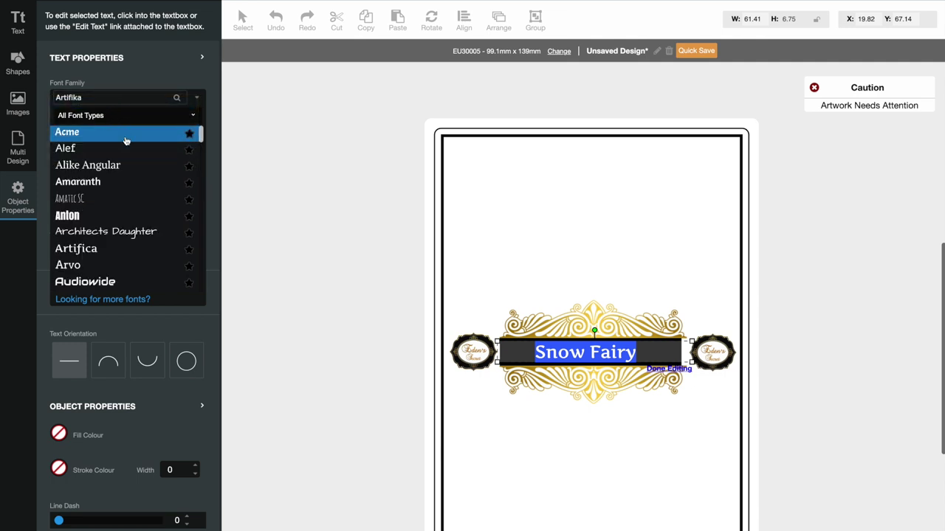
Try the Alike Angular, Amaranth and Amatic SC fonts on the "Snow Fairy" text
scroll(128, 145, "down", 2)
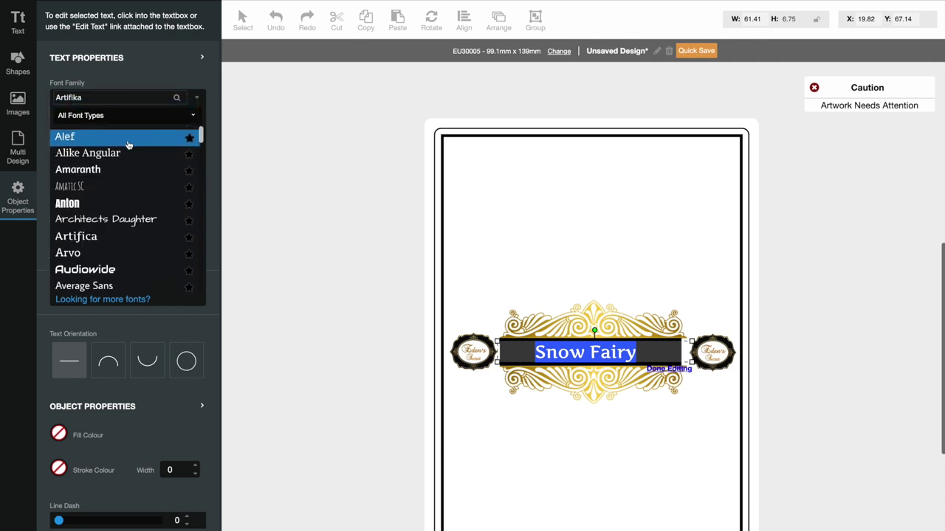
left_click(128, 145)
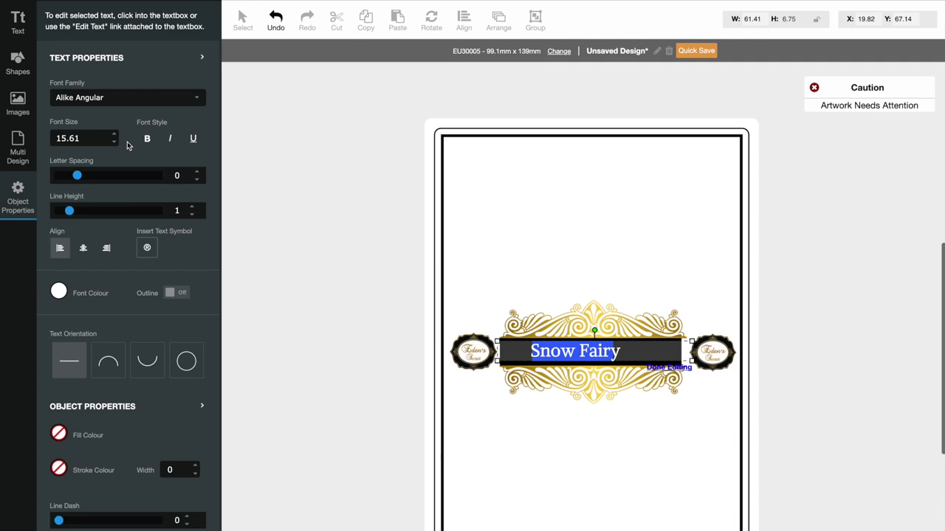
left_click(128, 102)
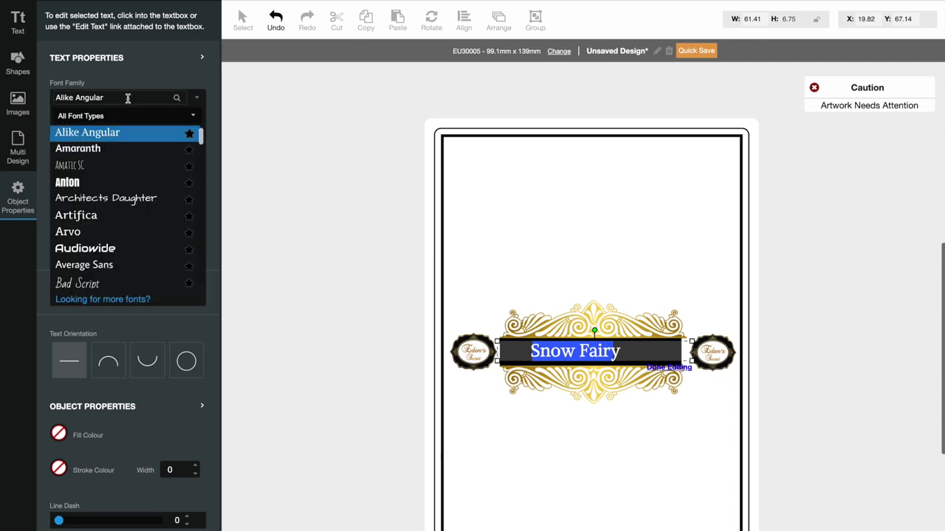
left_click(114, 149)
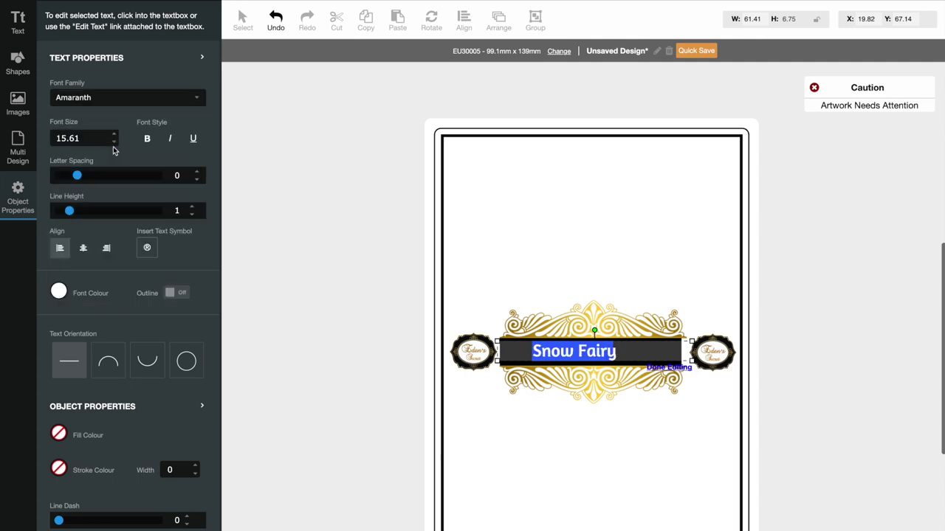
left_click(127, 103)
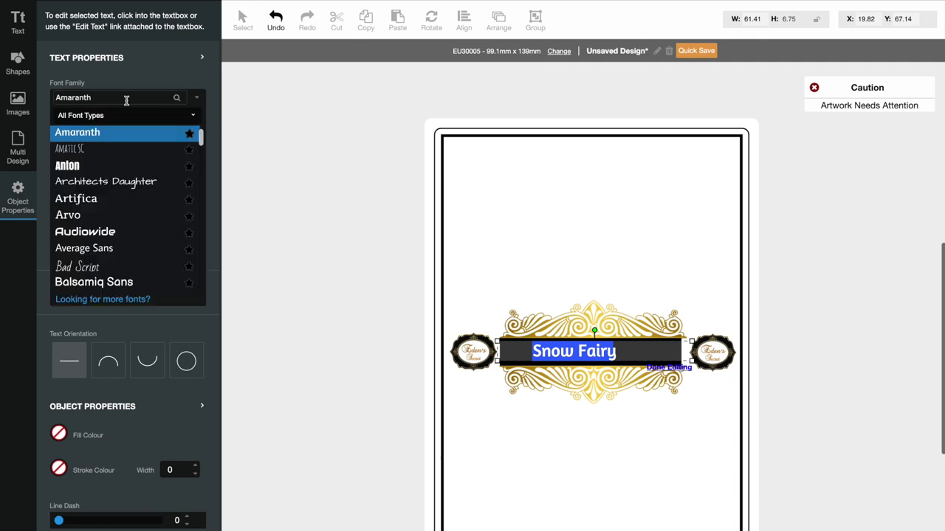
left_click(124, 150)
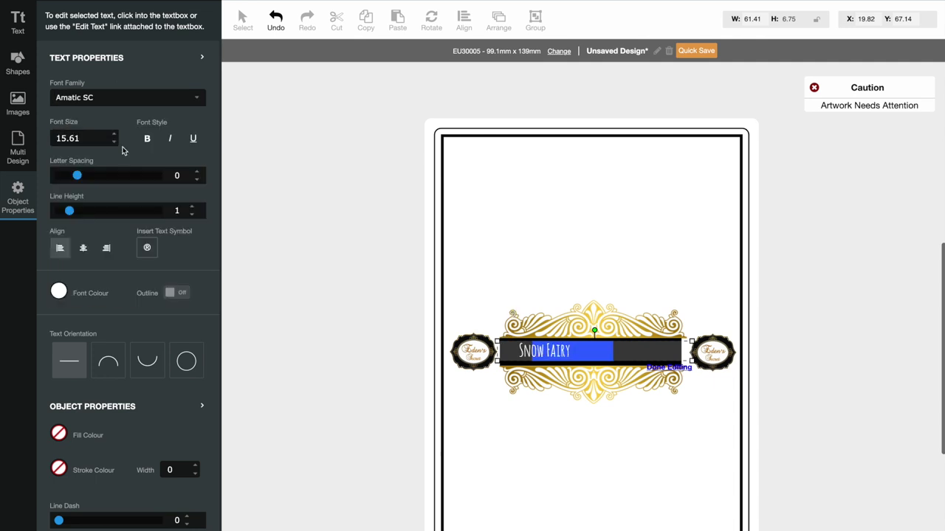
Try the Capriola and Convergence fonts on the "Snow Fairy" text
left_click(116, 98)
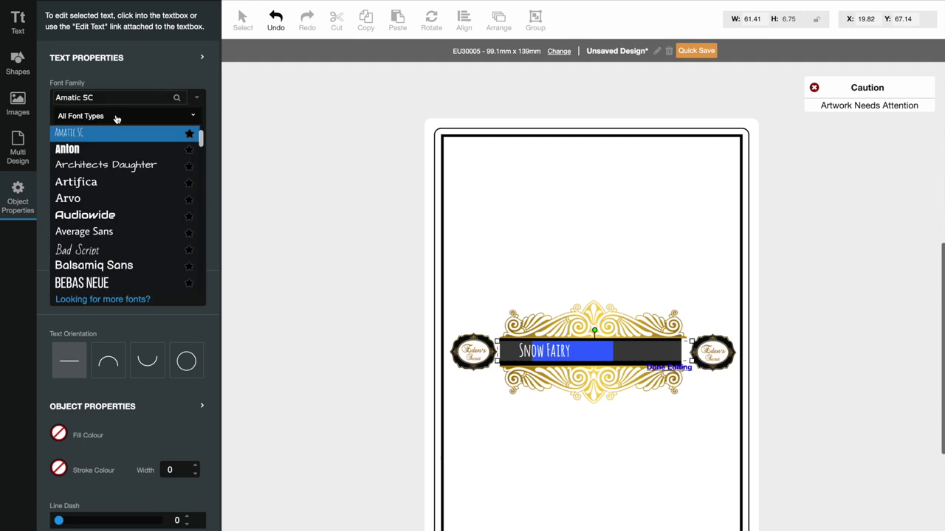
scroll(127, 223, "down", 2)
scroll(129, 224, "down", 2)
scroll(130, 225, "down", 2)
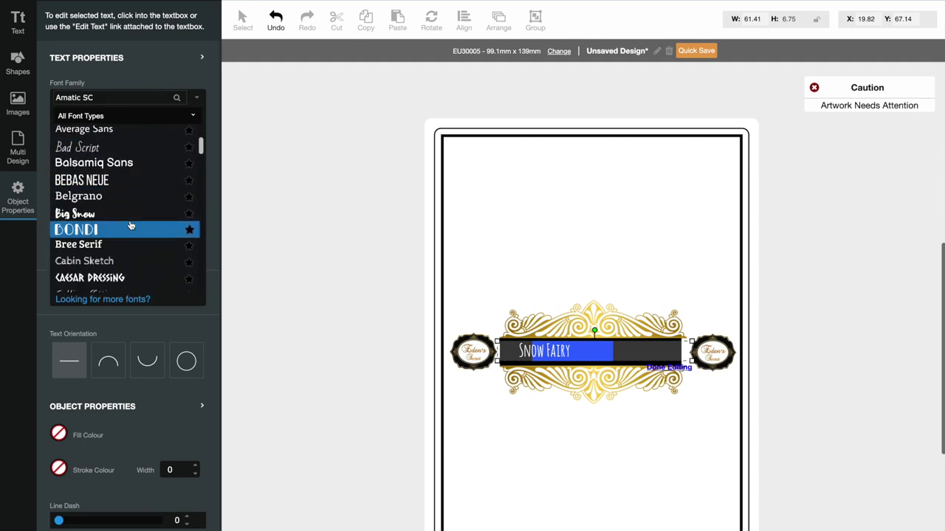
scroll(130, 225, "down", 5)
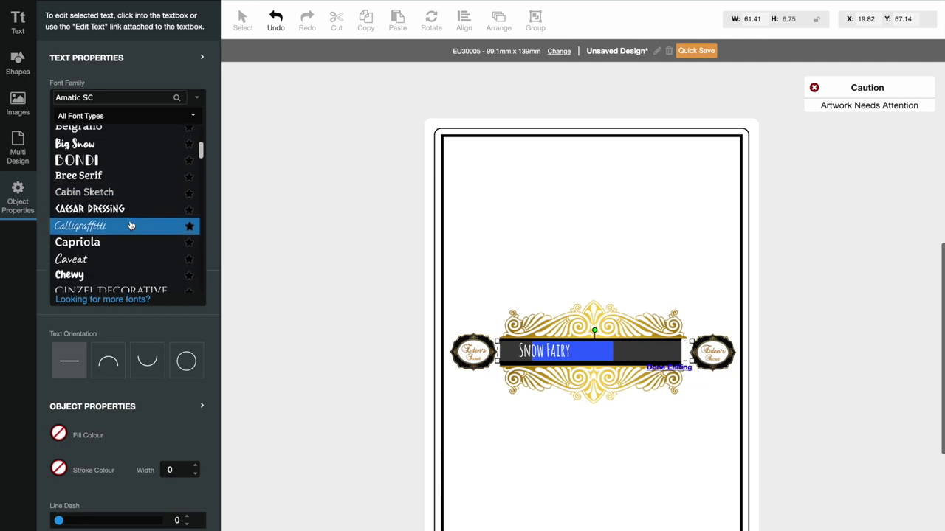
scroll(130, 226, "down", 3)
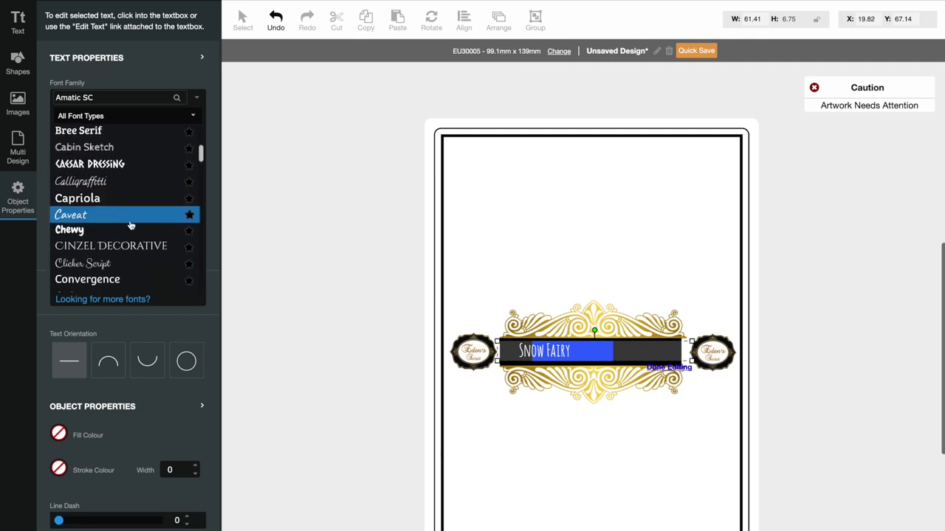
scroll(130, 225, "down", 1)
left_click(120, 172)
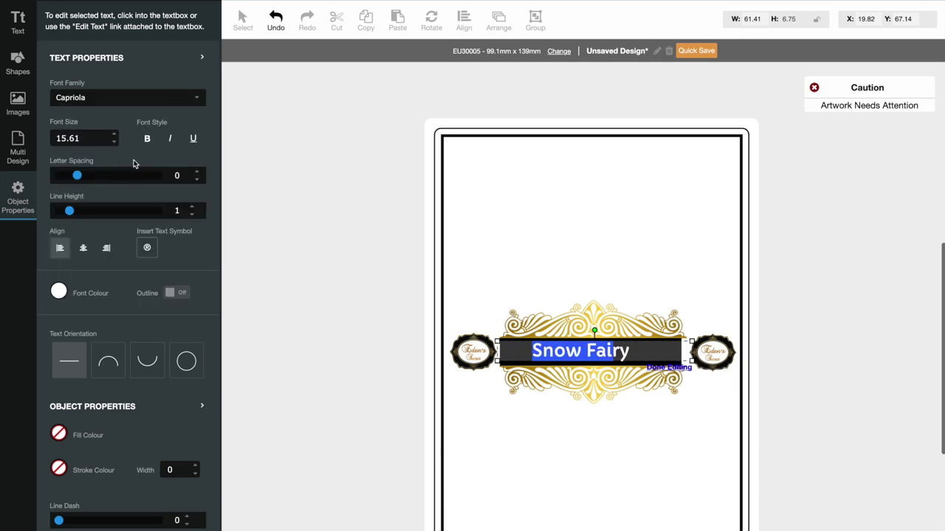
left_click(133, 100)
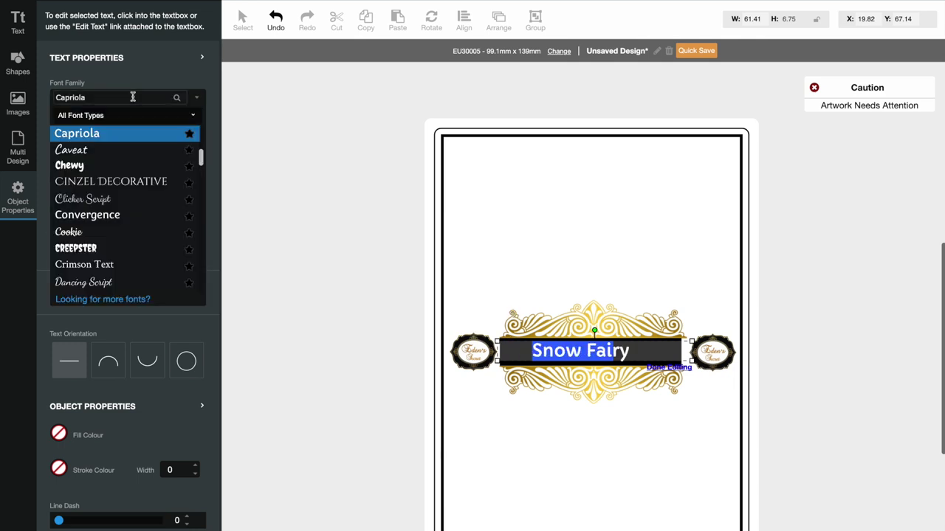
left_click(133, 221)
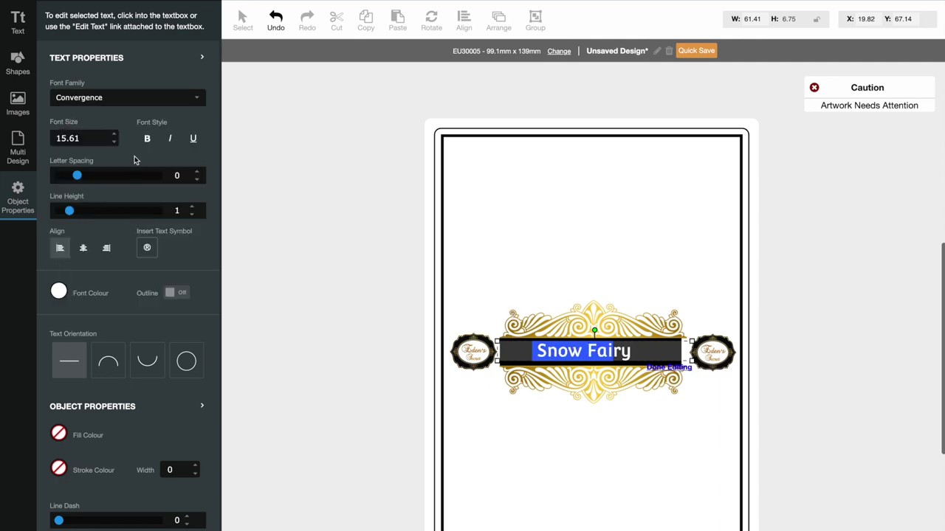
Try the Droid Sans and Fredericka the Great fonts on the "Snow Fairy" text
left_click(137, 98)
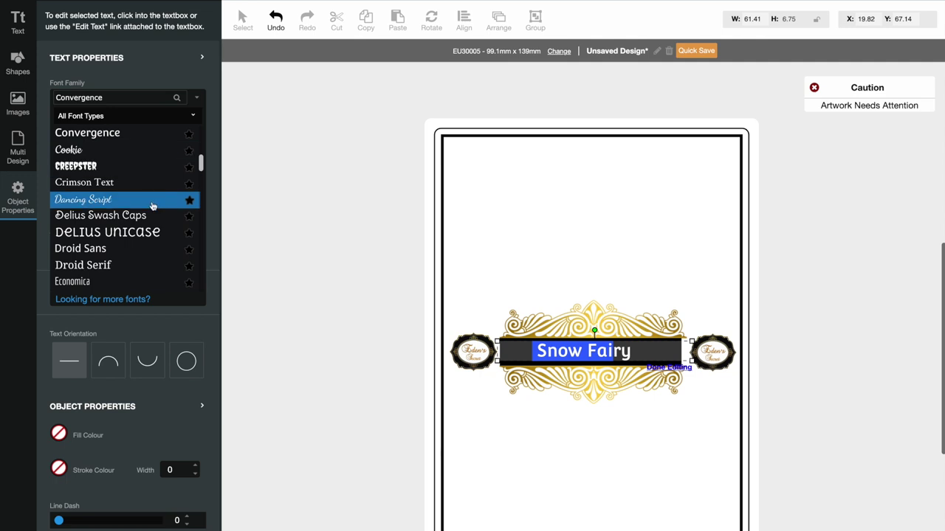
scroll(153, 206, "down", 2)
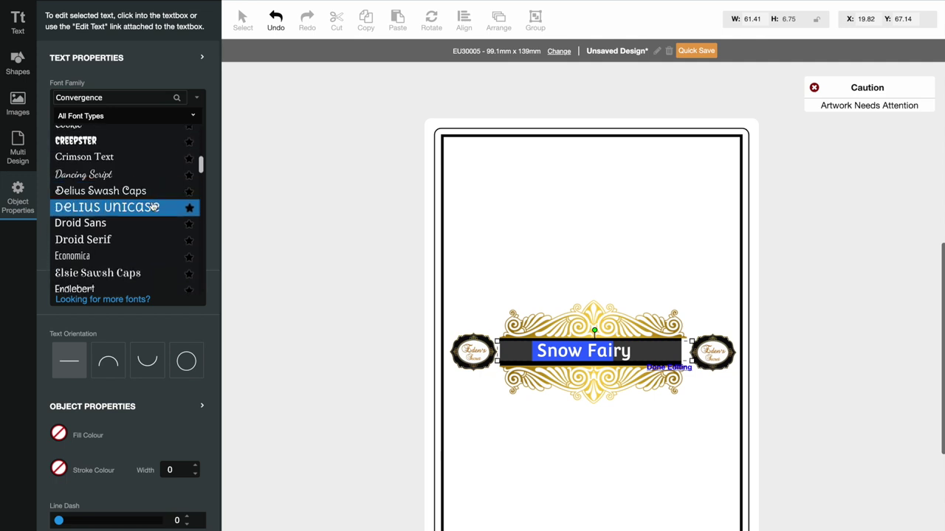
scroll(152, 207, "down", 1)
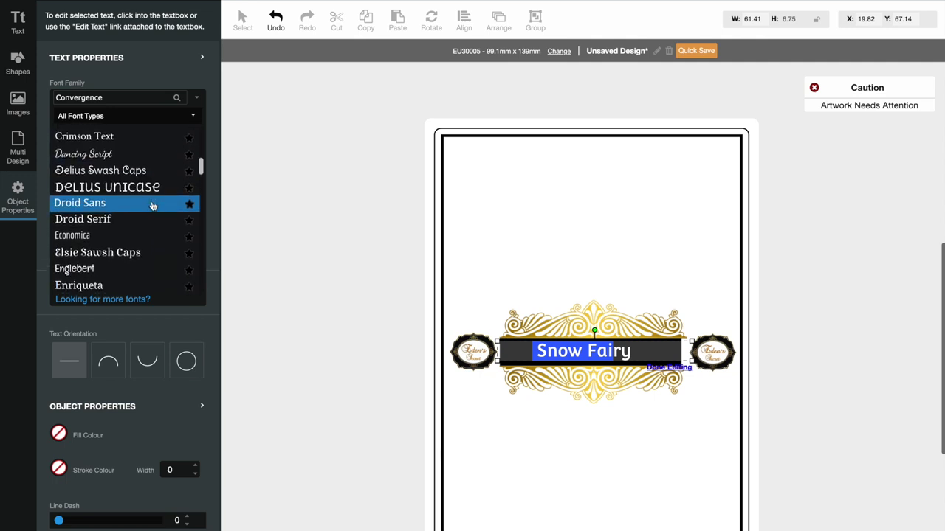
left_click(153, 204)
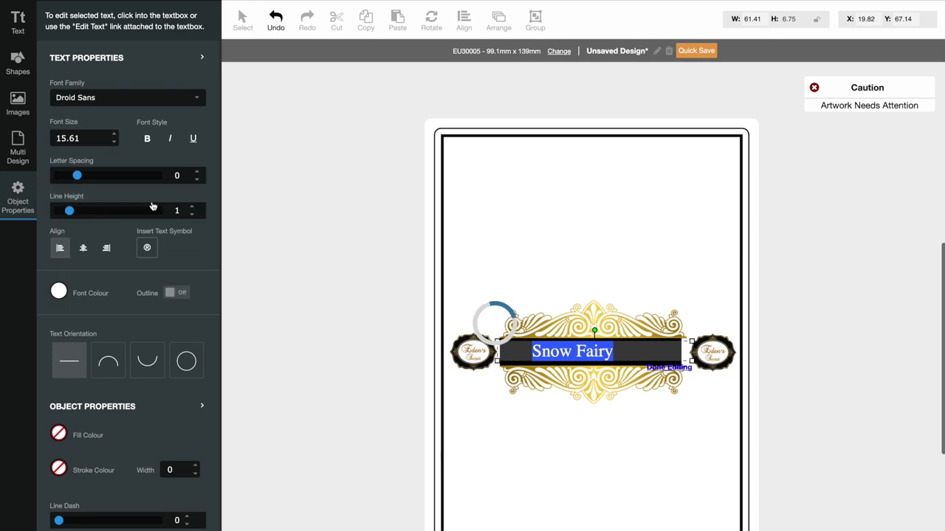
left_click(143, 104)
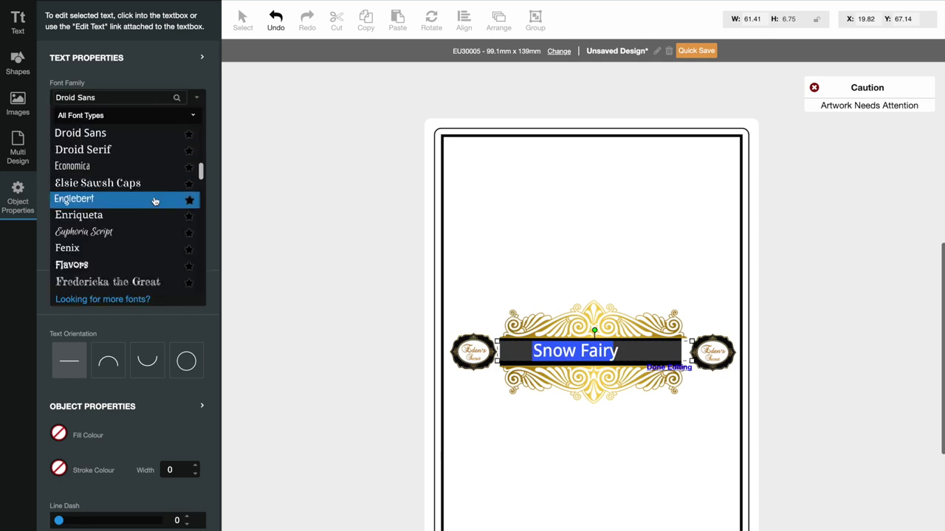
scroll(155, 201, "down", 3)
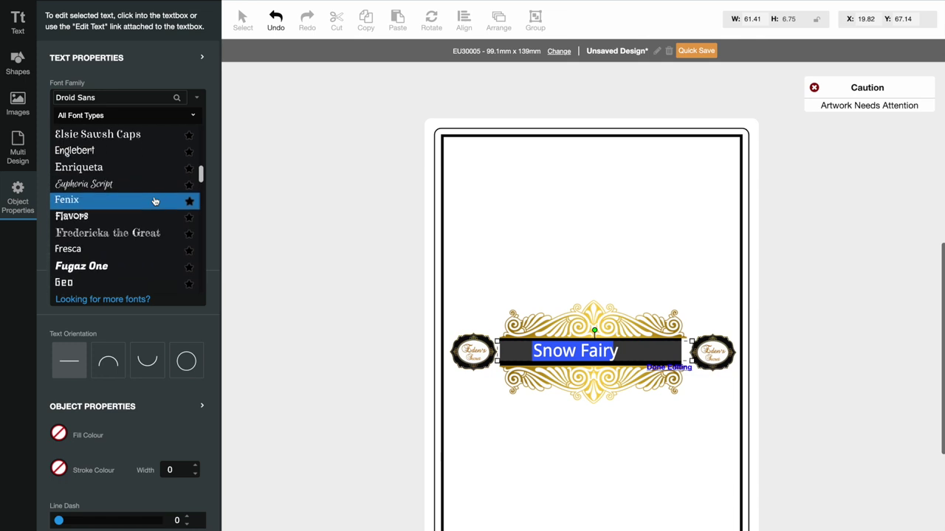
scroll(154, 200, "down", 2)
left_click(155, 201)
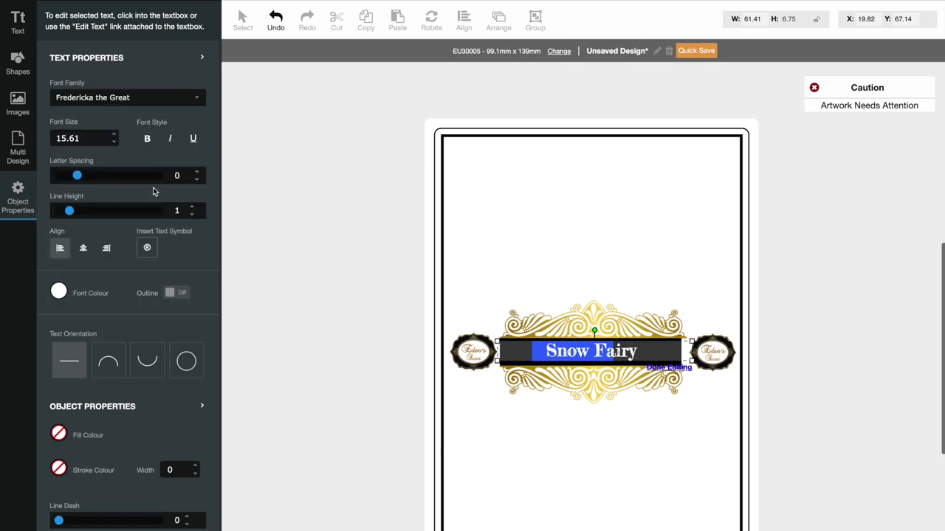
Try the Handlee font on the "Snow Fairy" text and change it to Jacques Francois
left_click(146, 99)
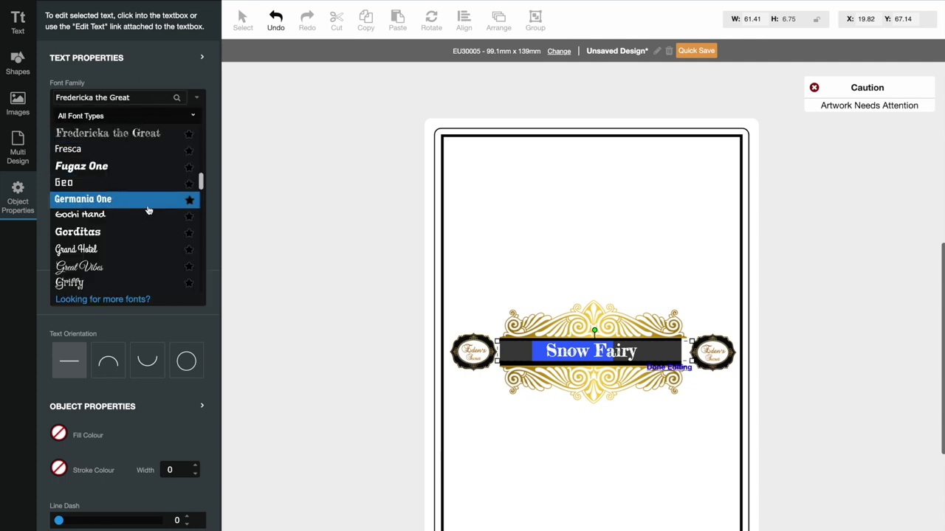
scroll(148, 210, "down", 2)
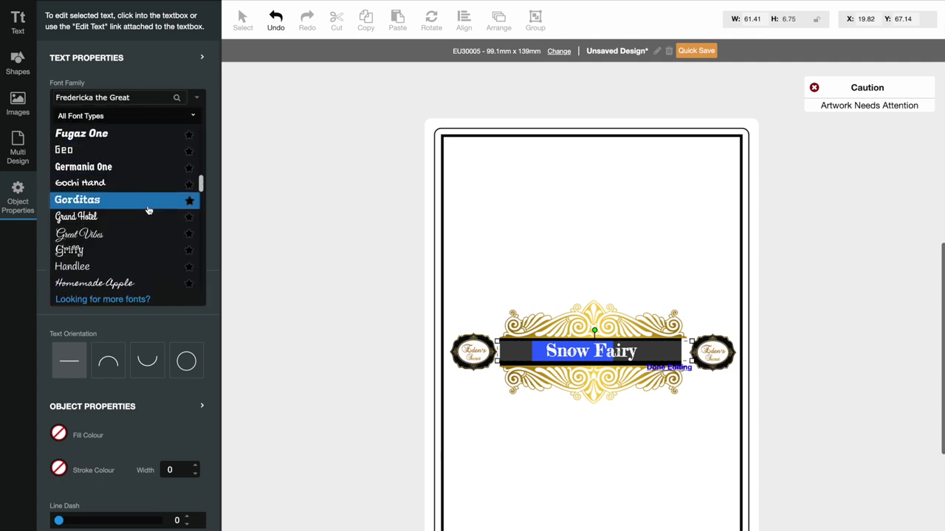
scroll(147, 210, "down", 4)
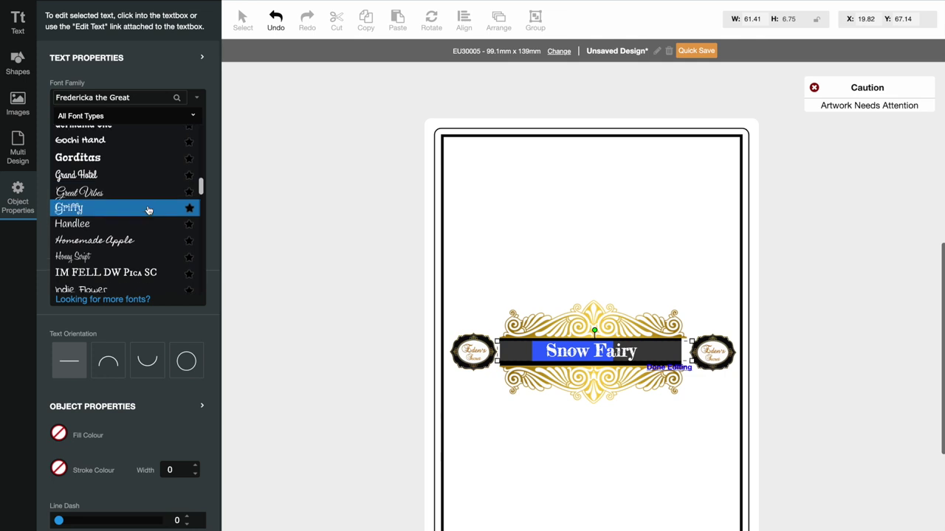
left_click(147, 210)
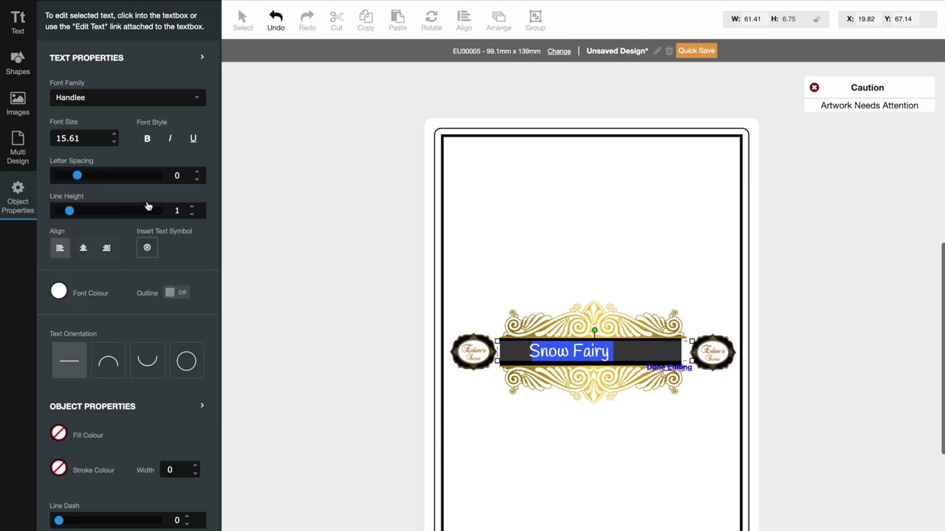
left_click(138, 99)
left_click(148, 234)
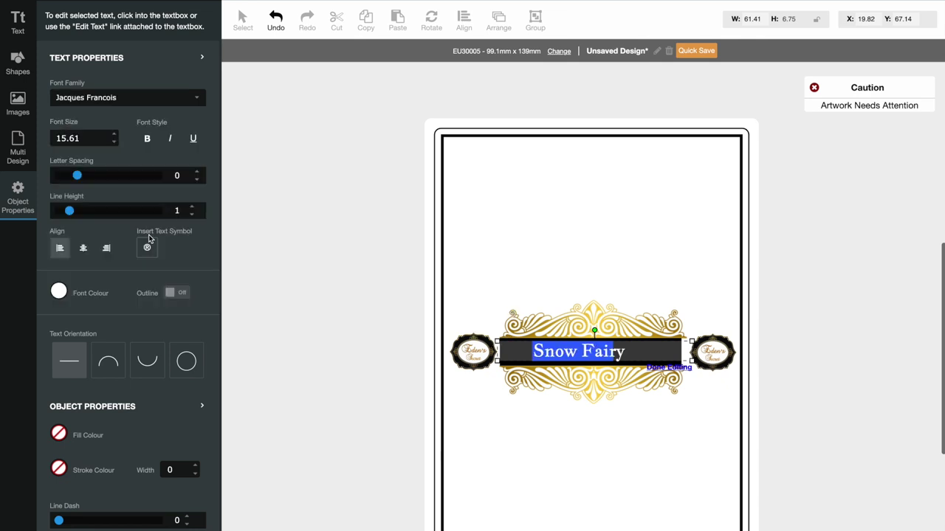
Try the Lustria font on the "Snow Fairy" text
left_click(136, 100)
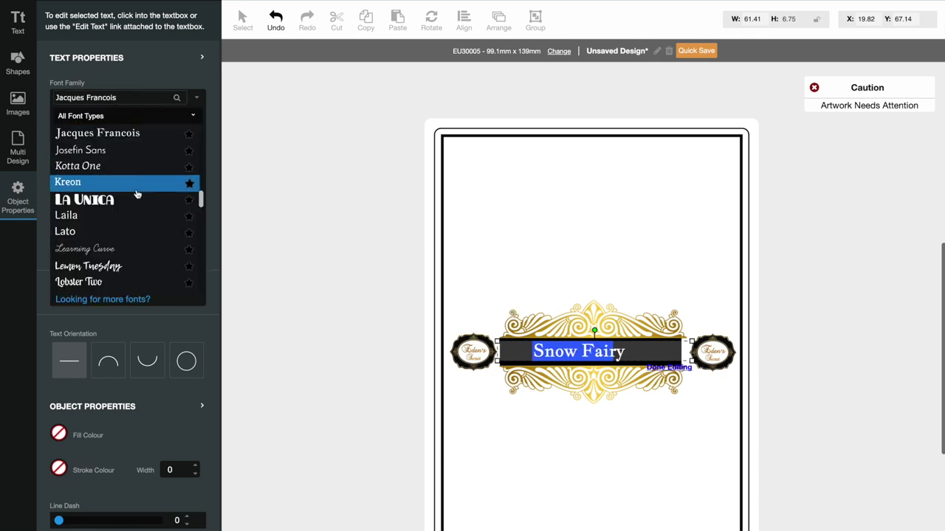
scroll(139, 220, "down", 2)
scroll(138, 220, "down", 3)
scroll(138, 220, "down", 2)
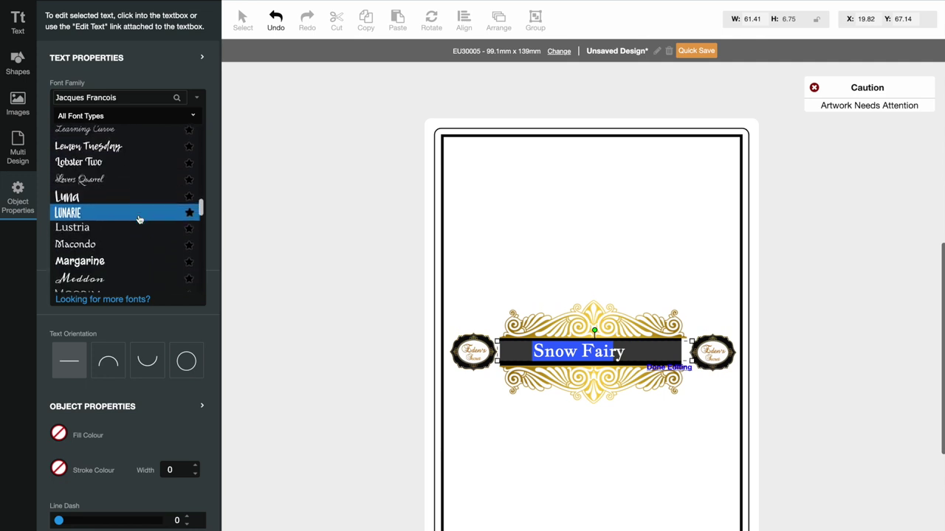
left_click(138, 220)
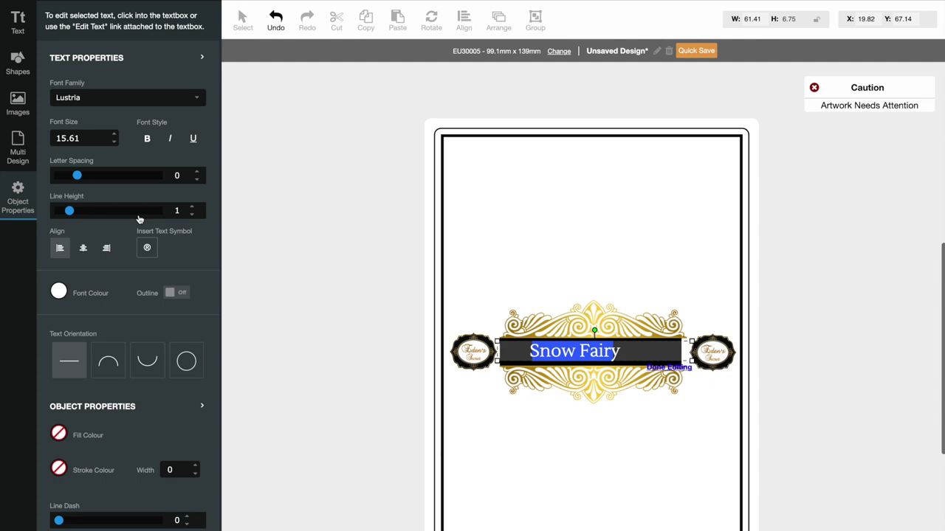
Try the Rozha One font on the "Snow Fairy" text
left_click(137, 99)
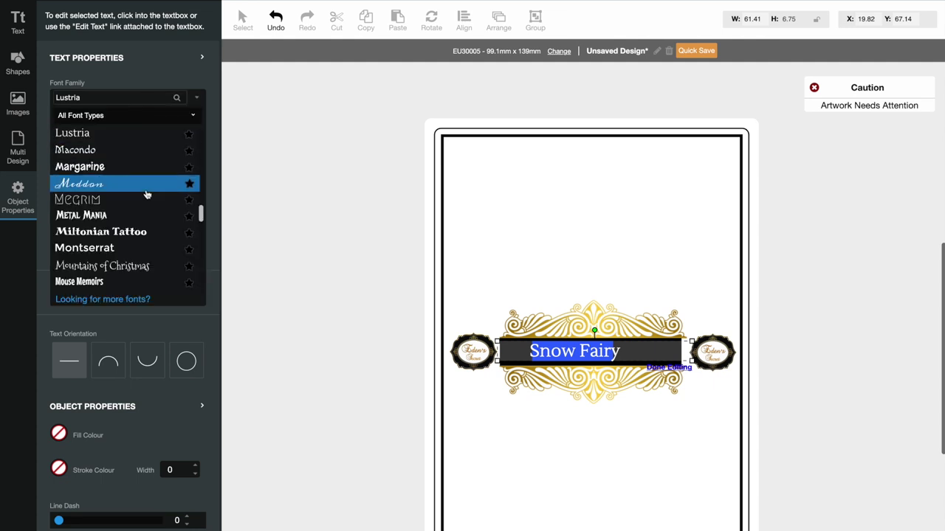
scroll(154, 220, "down", 5)
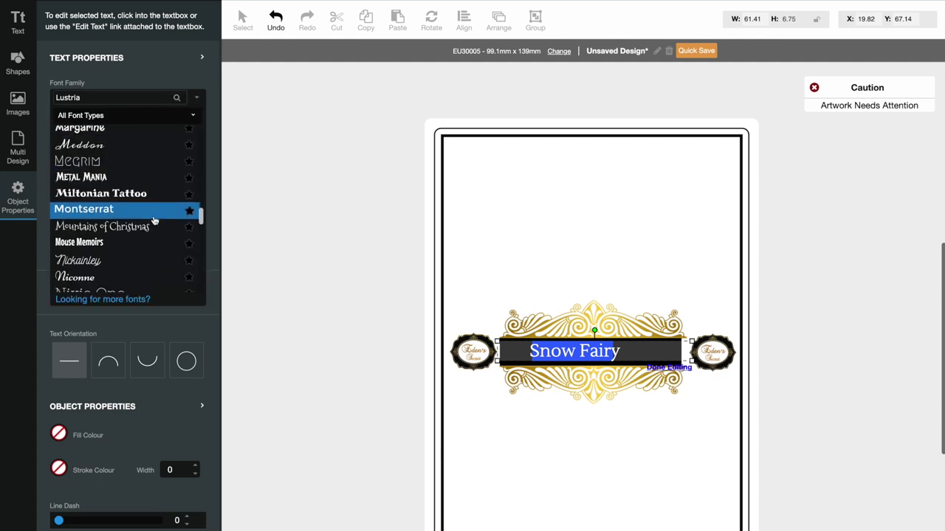
scroll(154, 220, "down", 7)
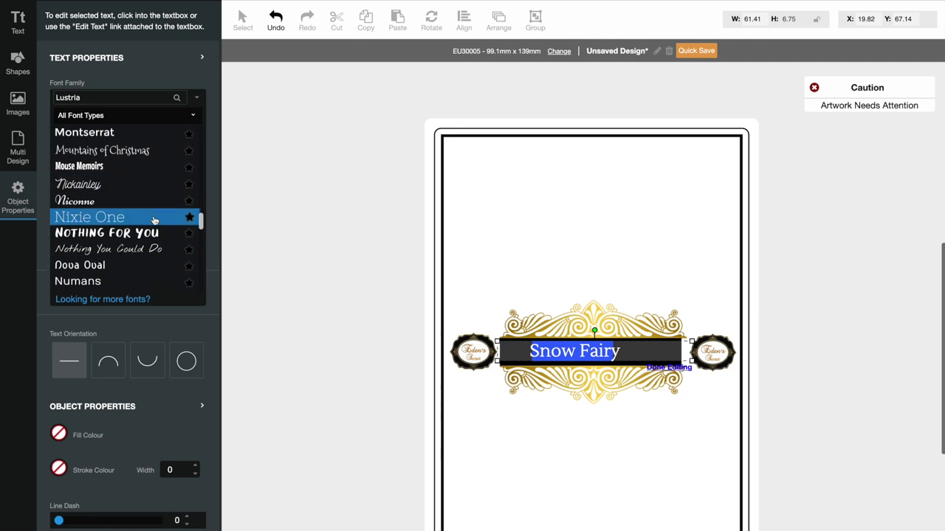
scroll(154, 220, "down", 8)
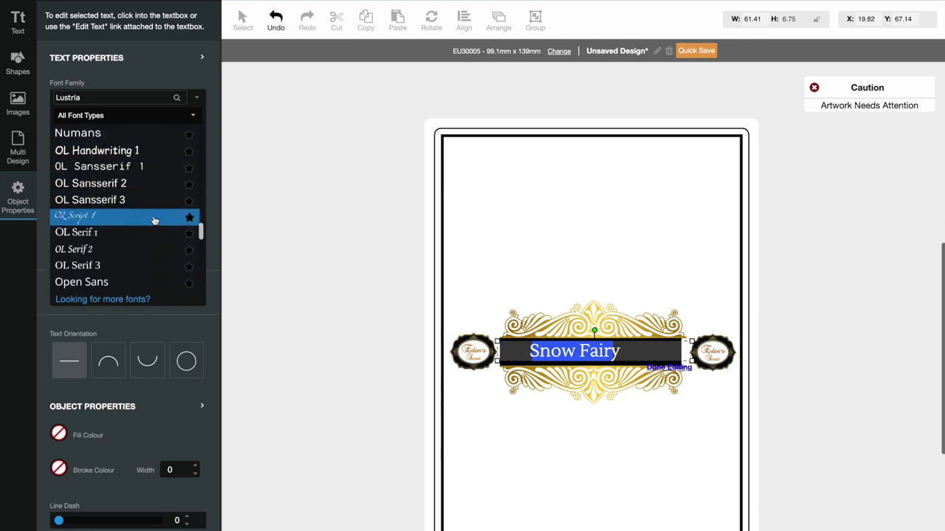
scroll(154, 220, "down", 1)
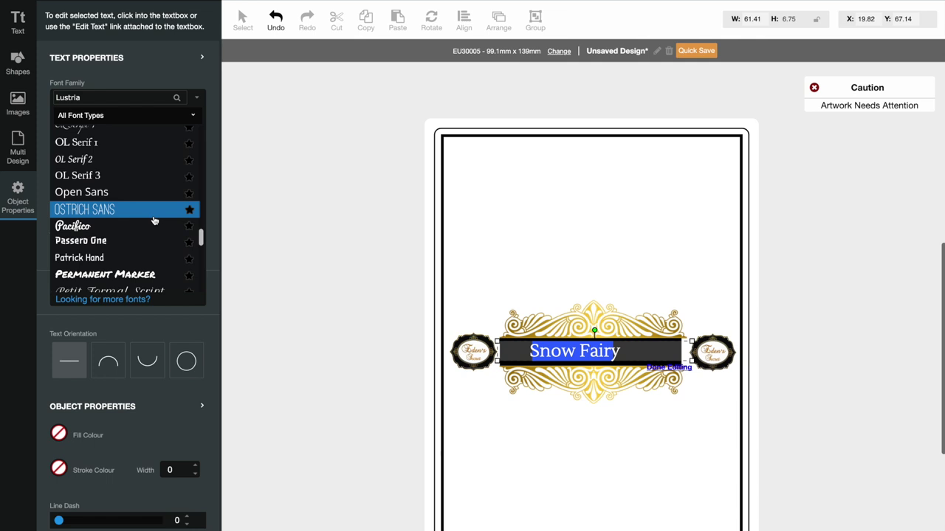
scroll(155, 220, "down", 6)
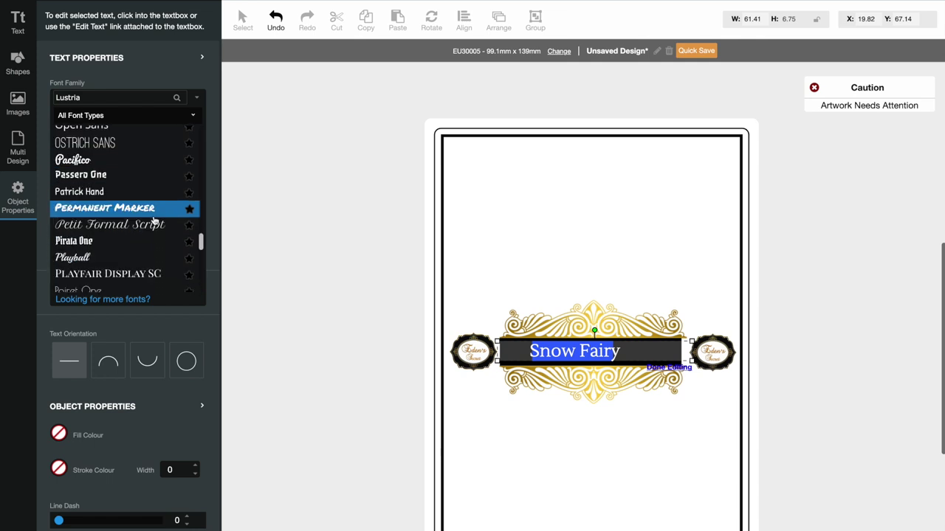
scroll(154, 220, "down", 9)
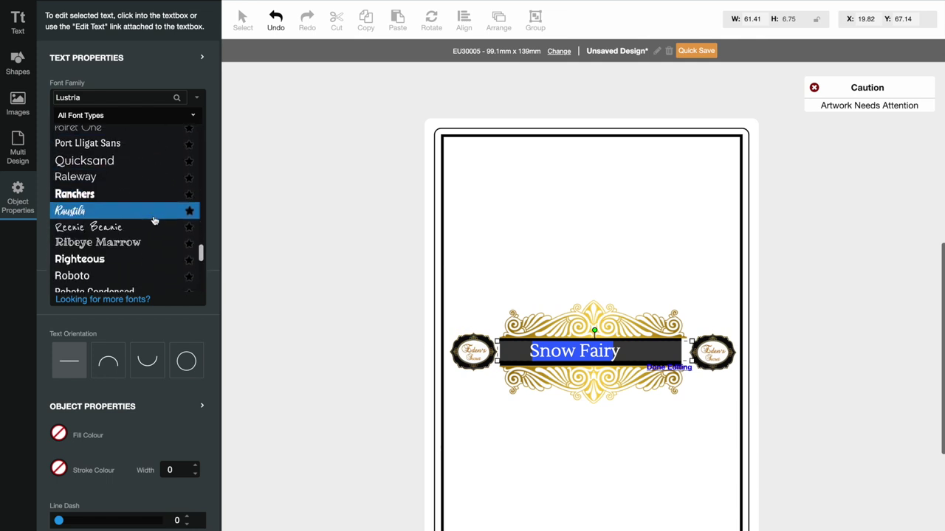
scroll(154, 220, "down", 4)
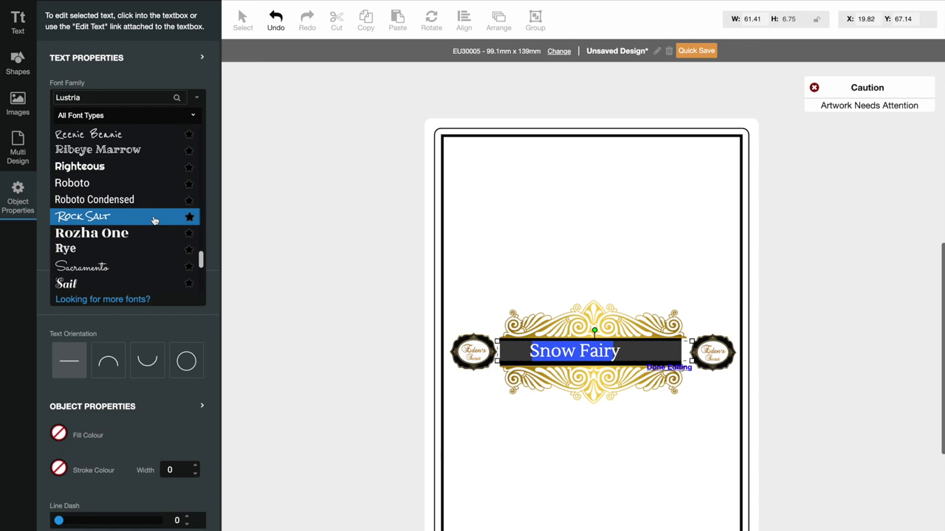
scroll(154, 220, "down", 2)
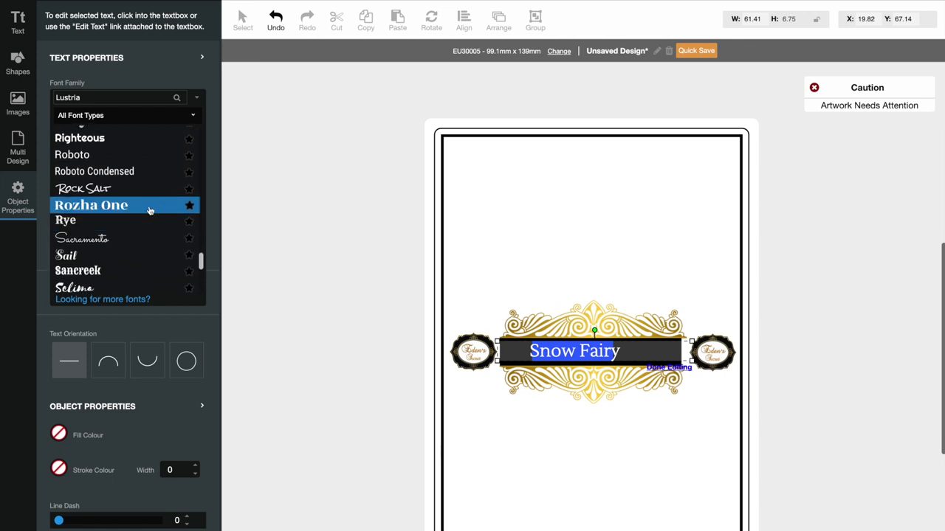
left_click(150, 211)
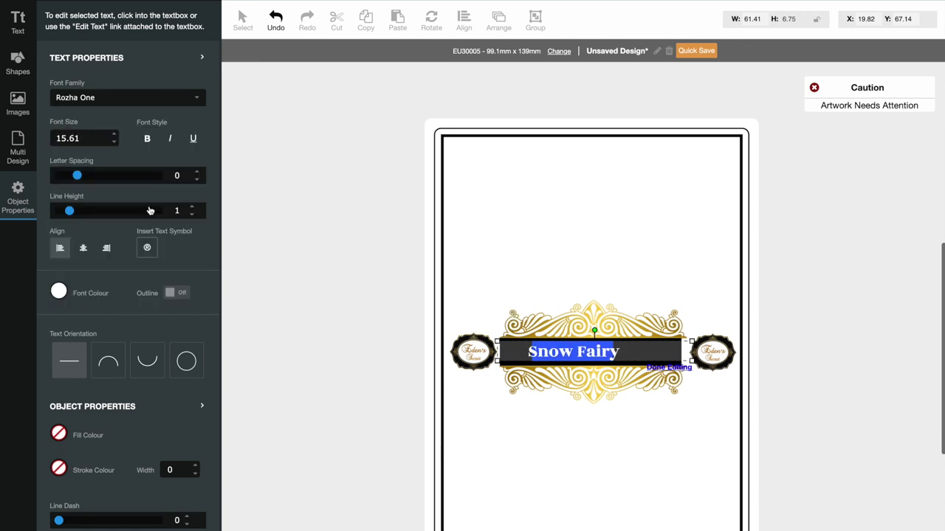
Look through the remaining fonts, and install the Maestro Label Designer Font Finder extension in Chrome to enable personal fonts
left_click(178, 100)
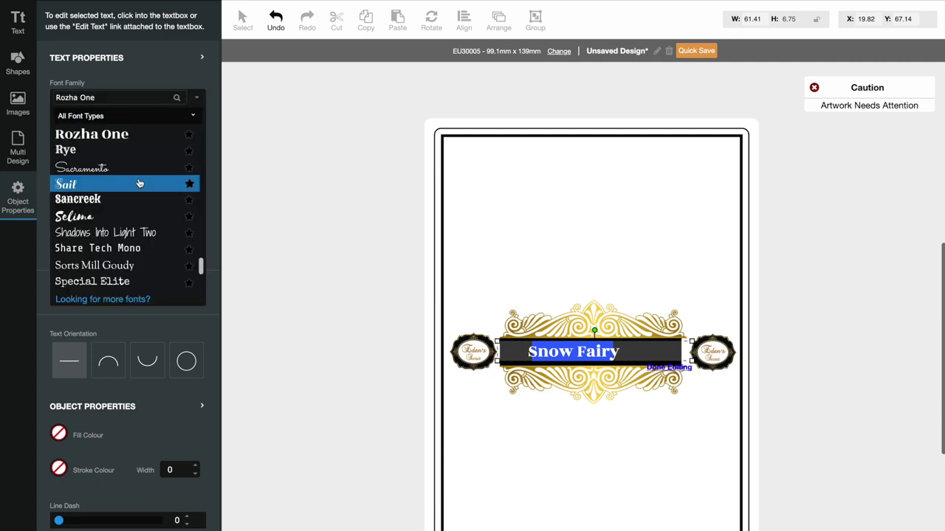
scroll(139, 183, "down", 3)
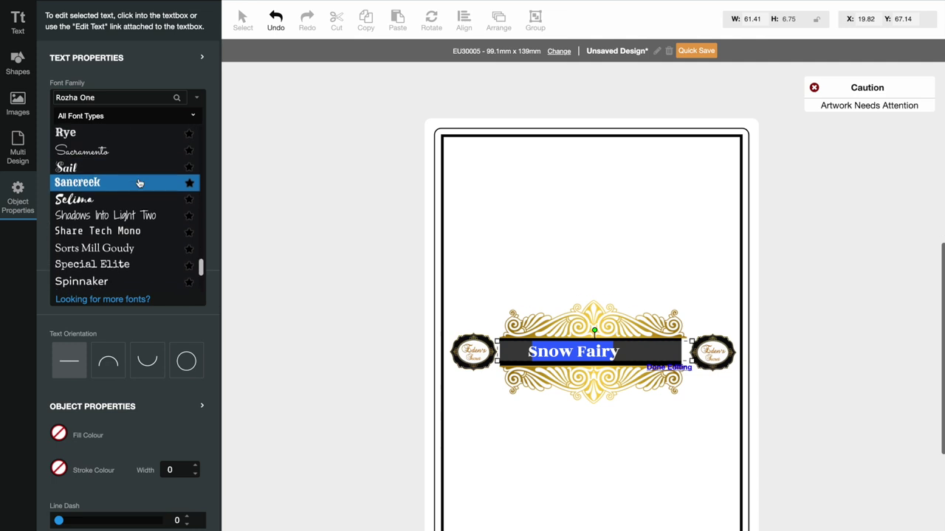
scroll(139, 183, "down", 3)
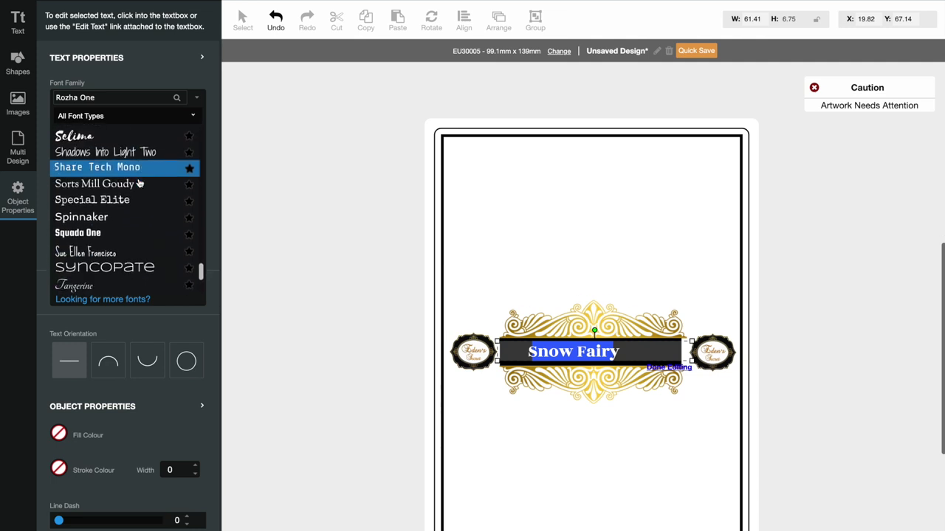
scroll(140, 183, "down", 4)
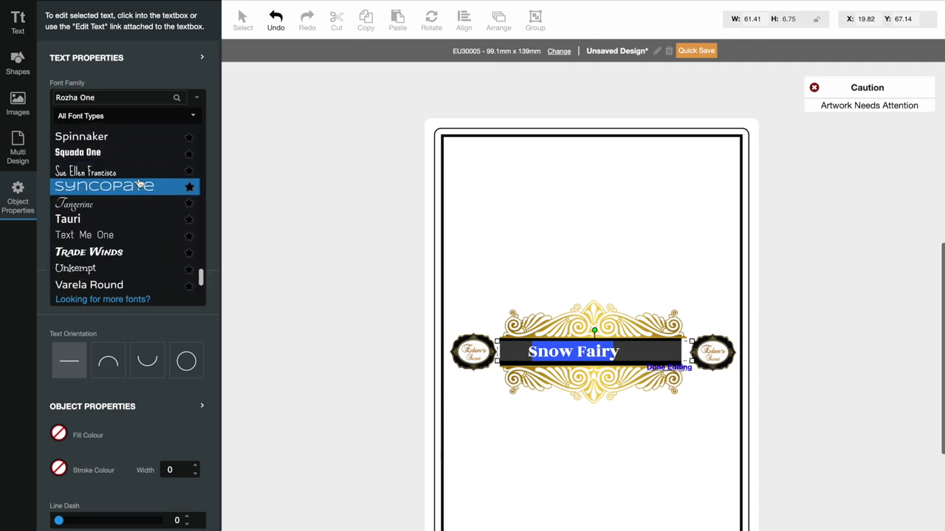
scroll(139, 183, "down", 3)
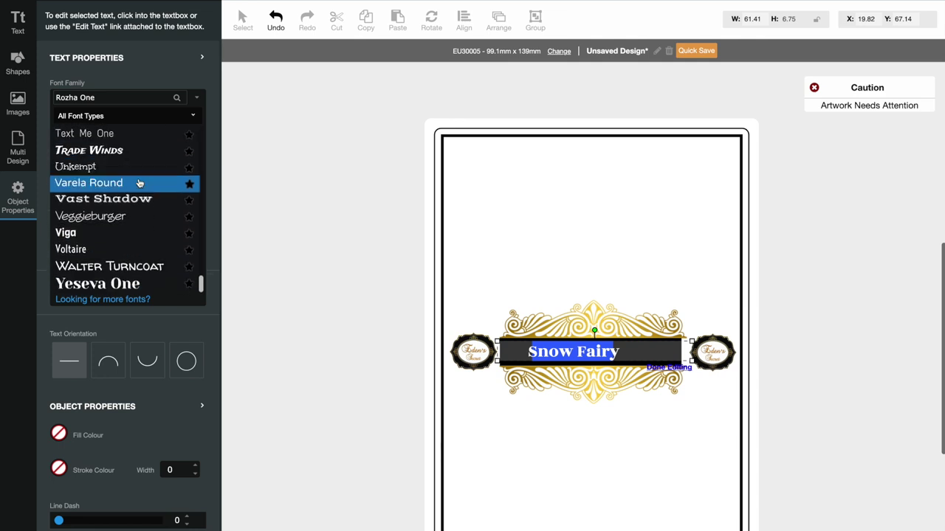
left_click(108, 300)
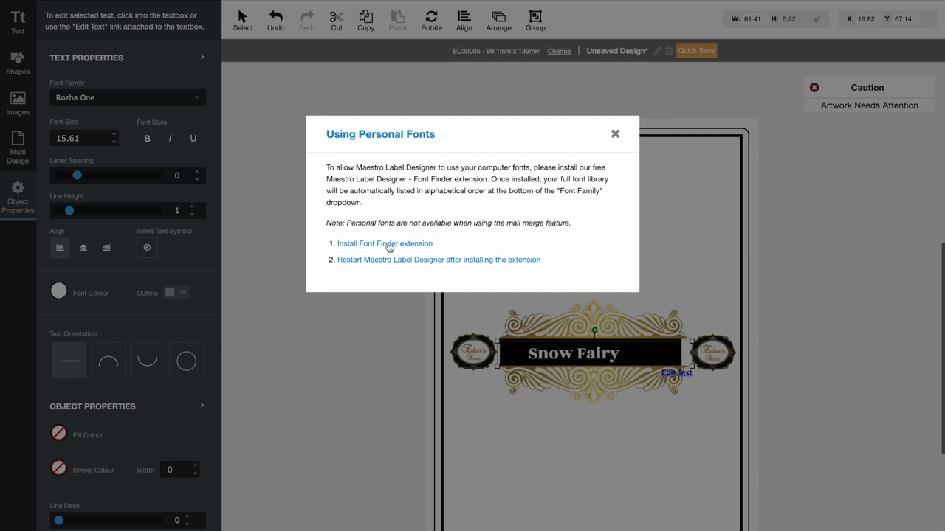
left_click(389, 244)
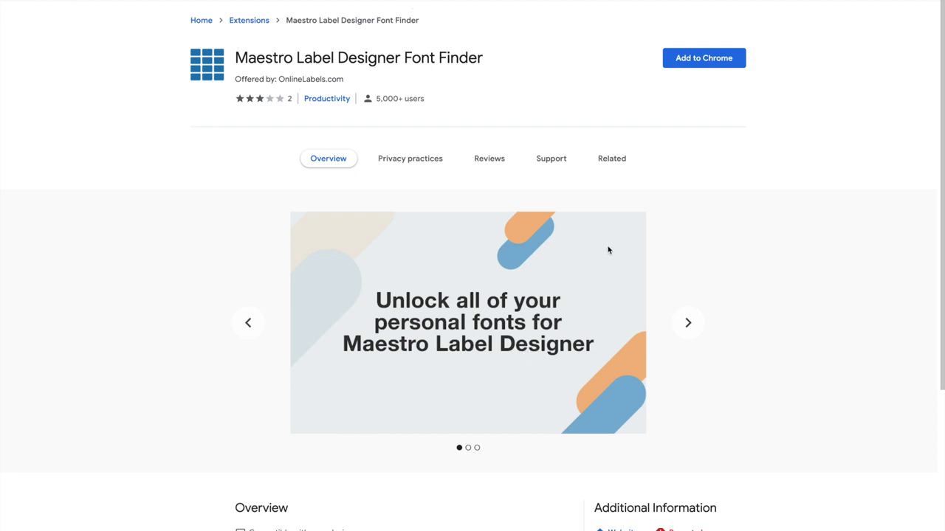
left_click(687, 63)
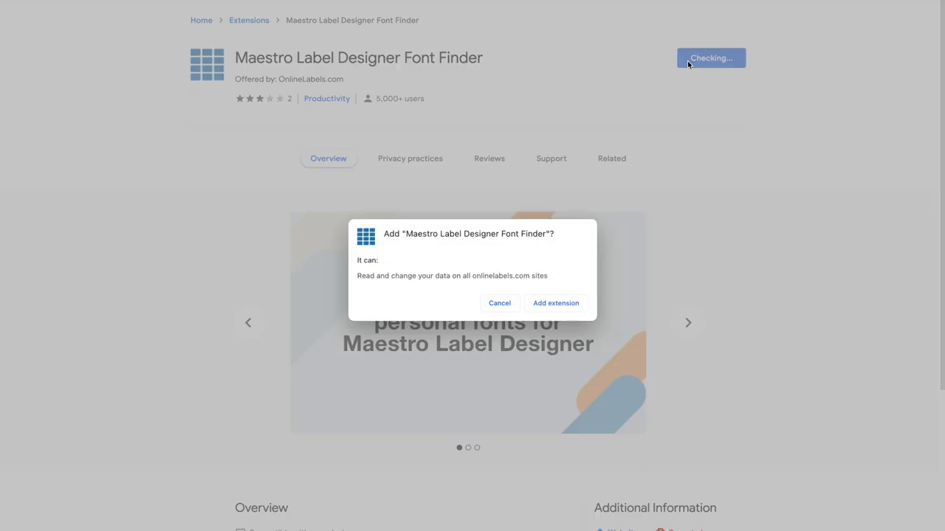
left_click(537, 300)
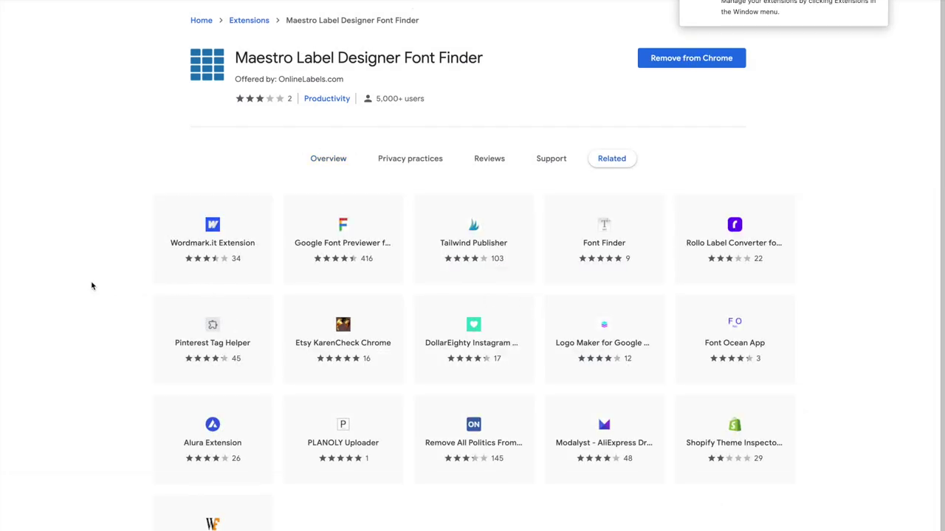
Examine the related extensions and the Wordmark.it Extension's preview images and overview in the Chrome Web Store
scroll(92, 285, "down", 2)
scroll(92, 286, "up", 1)
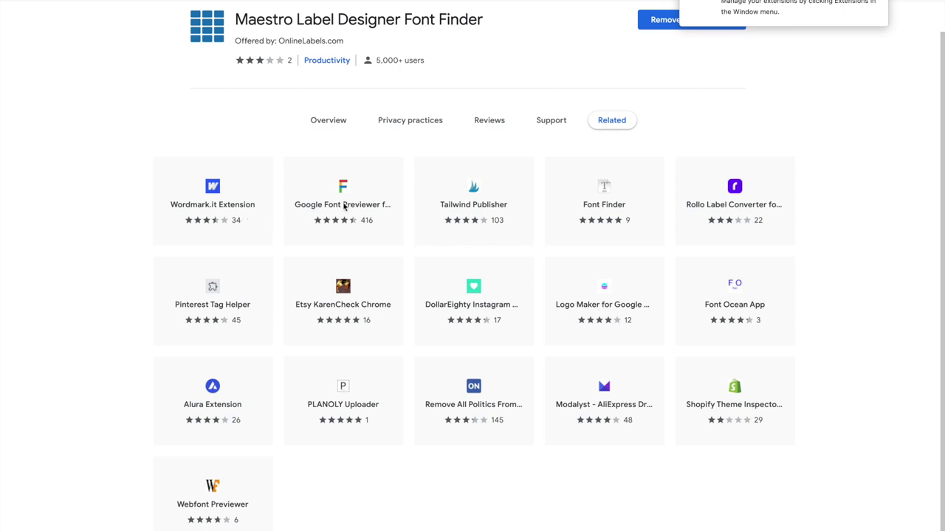
left_click(213, 204)
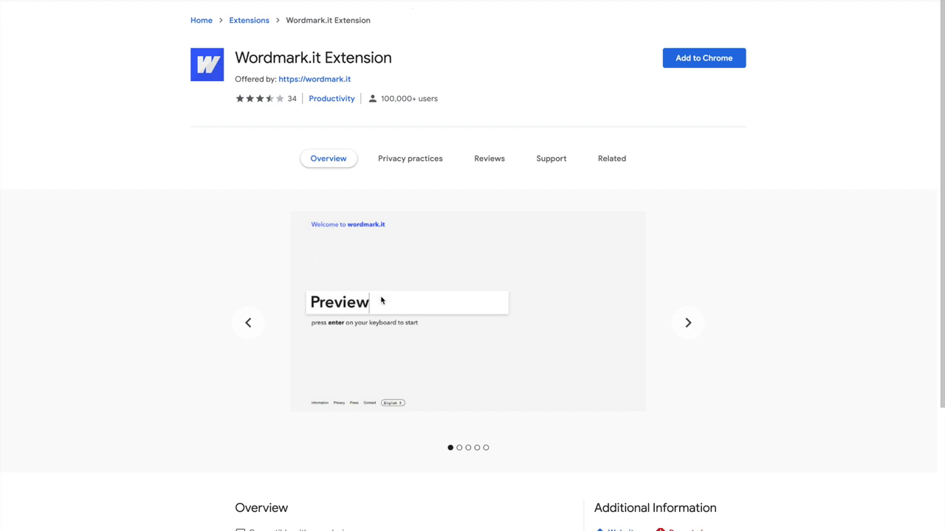
left_click(688, 323)
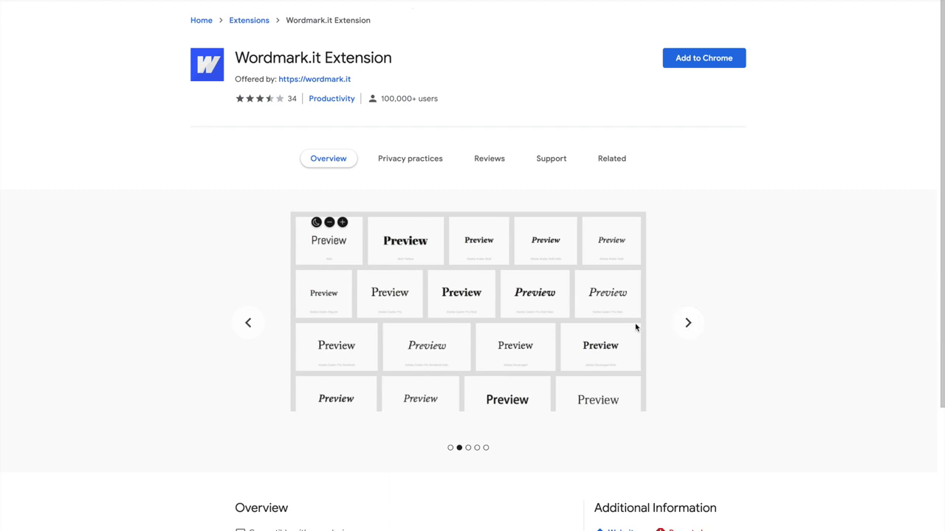
scroll(618, 327, "down", 1)
scroll(618, 327, "up", 1)
scroll(619, 327, "down", 1)
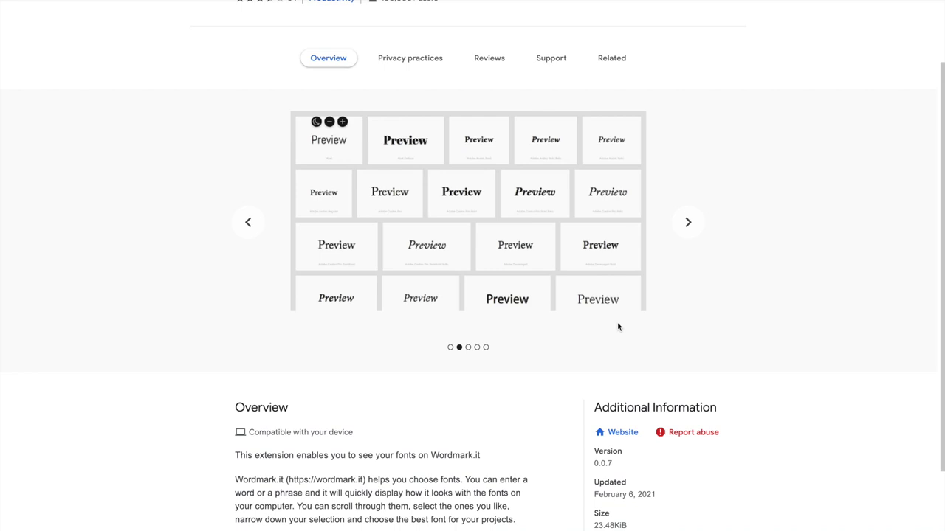
scroll(619, 325, "up", 1)
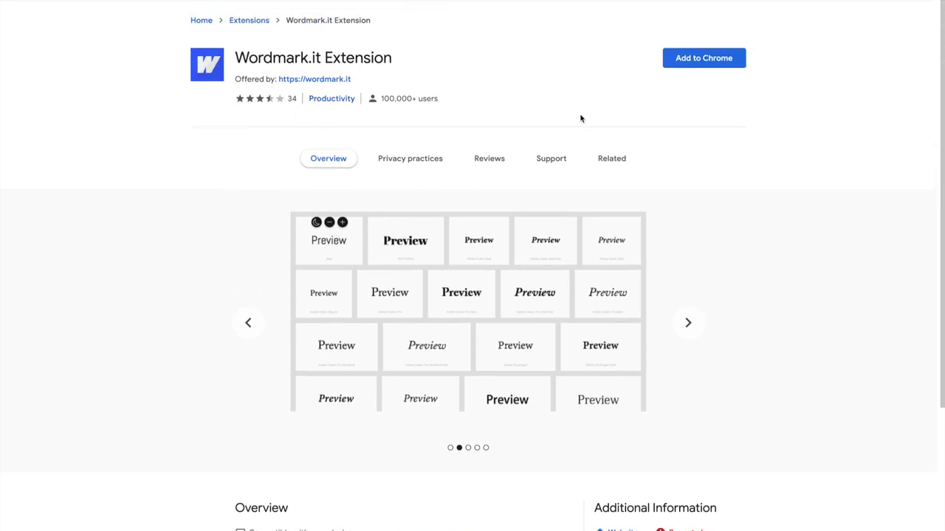
scroll(585, 117, "down", 5)
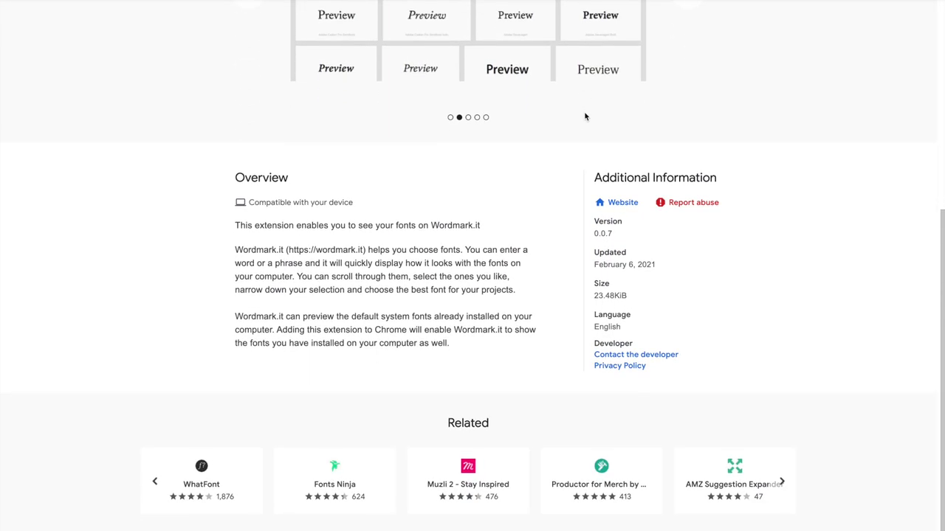
scroll(585, 117, "up", 5)
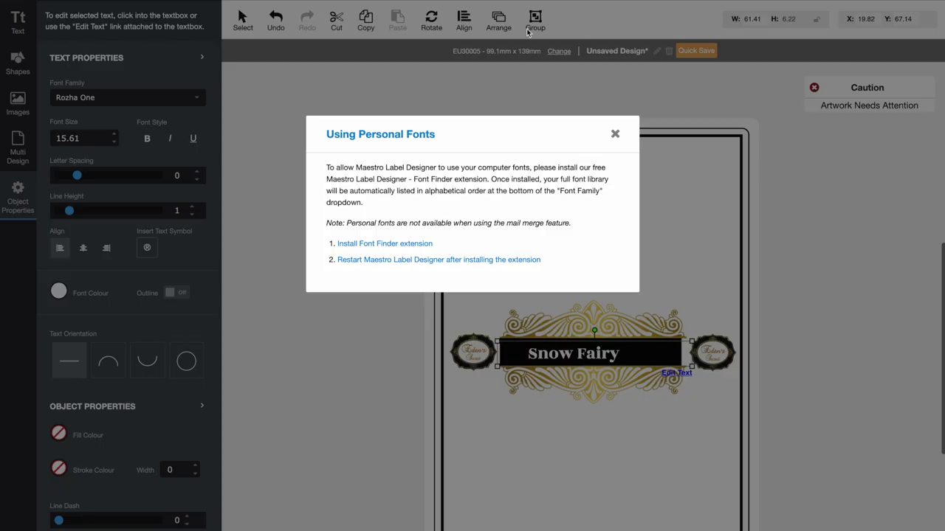
Return to Maestro Label Designer, dismiss the personal fonts message and set the "Snow Fairy" text's font to Jacques Francois
left_click(614, 135)
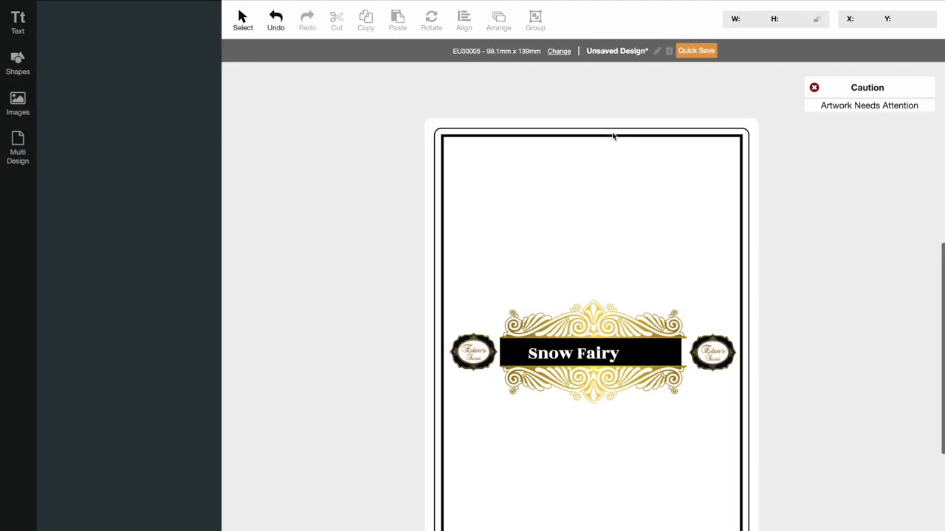
double_click(591, 340)
left_click_drag(524, 352, 624, 343)
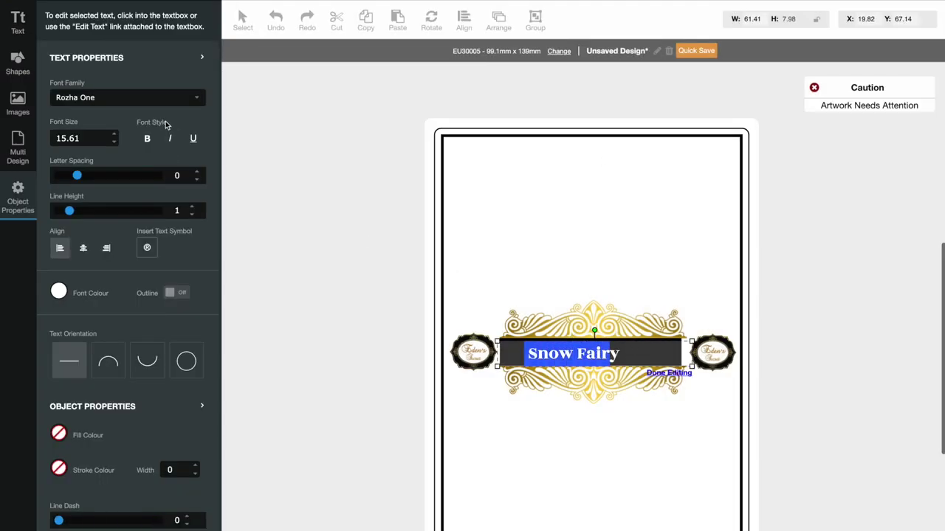
left_click(193, 103)
scroll(144, 139, "up", 5)
scroll(141, 139, "up", 10)
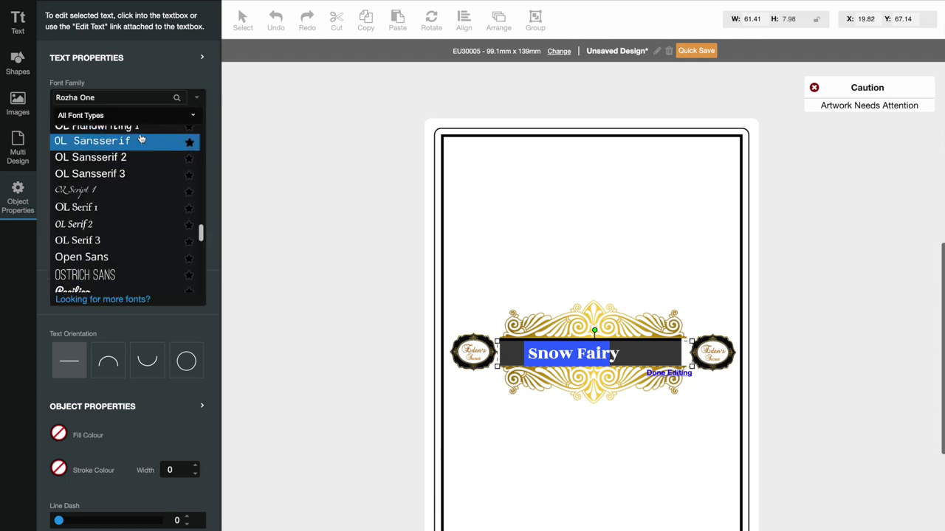
scroll(141, 139, "up", 6)
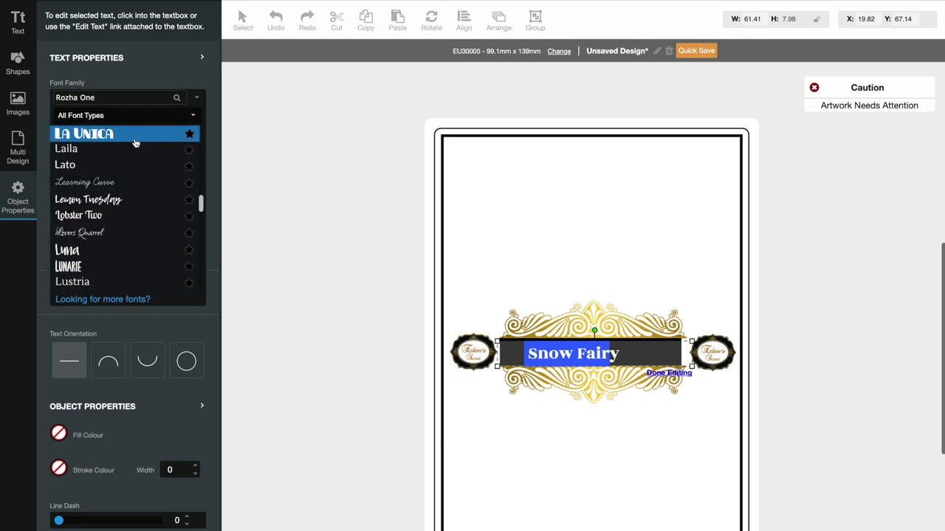
scroll(135, 142, "up", 5)
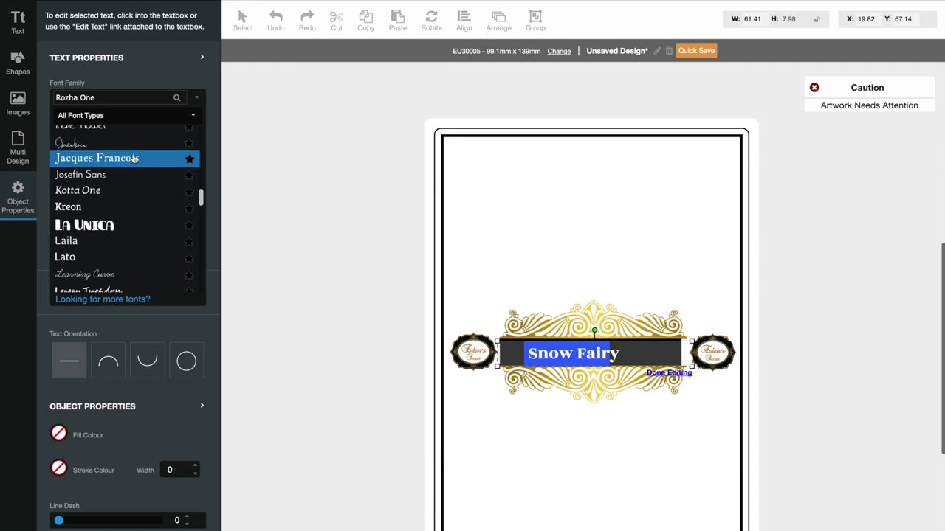
left_click(133, 158)
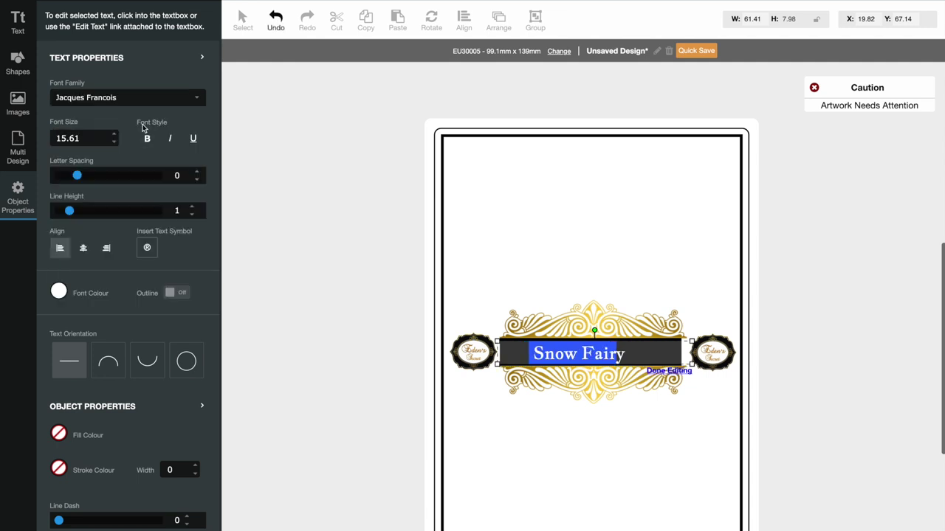
Change the "Snow Fairy" text's font to Lustria and centre the wording within the black bar
left_click(145, 99)
scroll(146, 154, "down", 1)
scroll(145, 156, "down", 3)
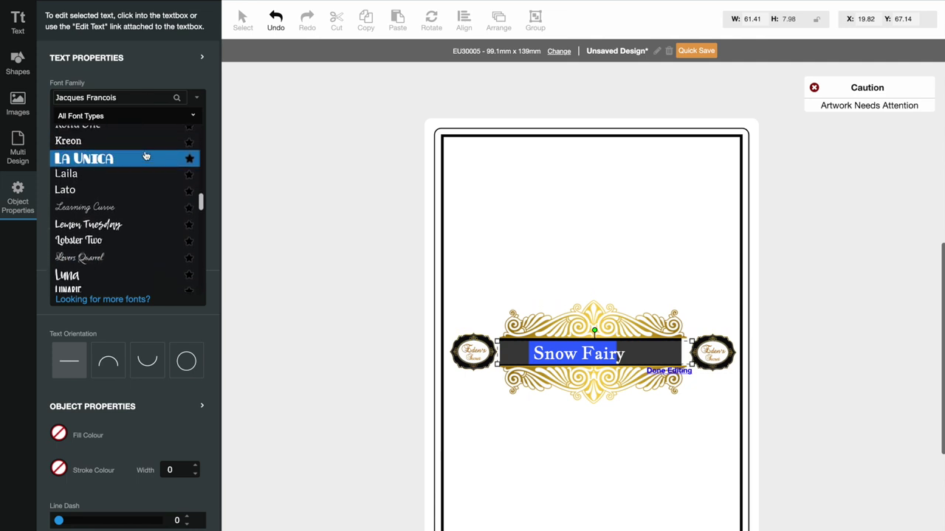
scroll(146, 155, "down", 4)
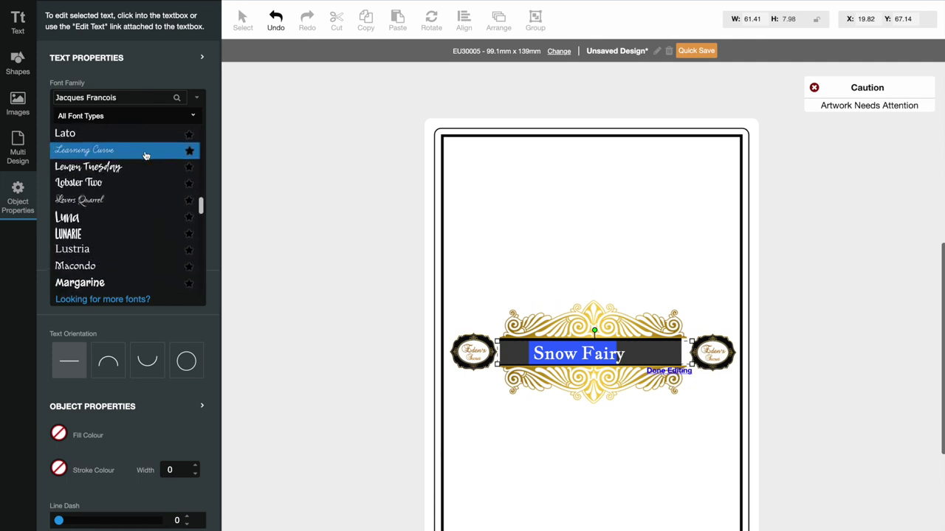
left_click(119, 237)
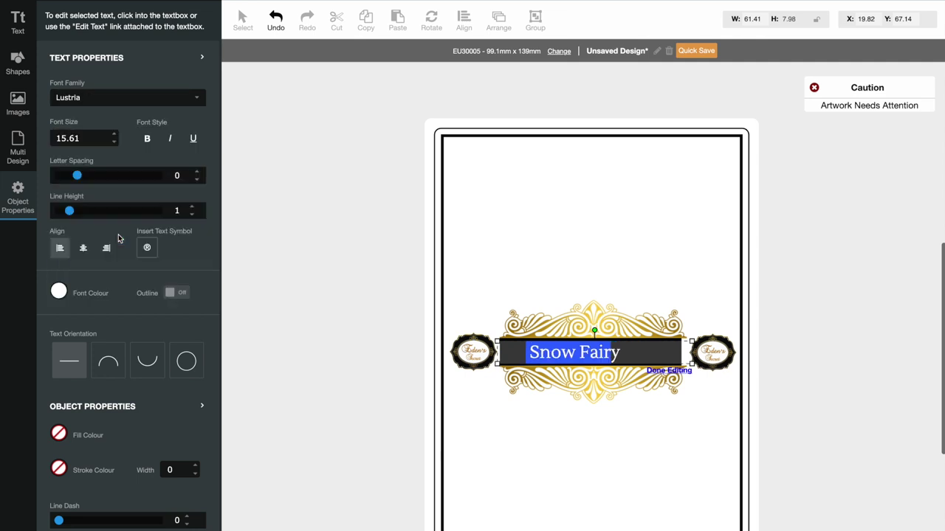
left_click(530, 351)
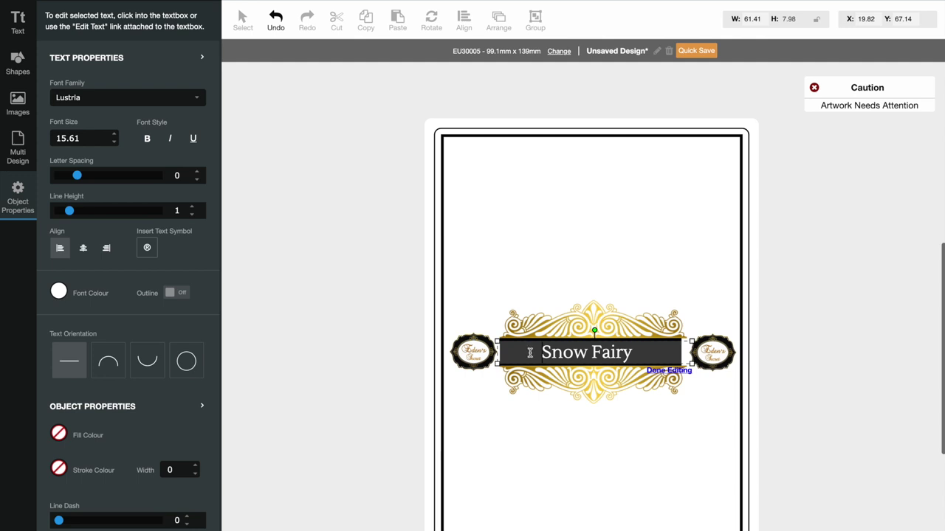
left_click(481, 277)
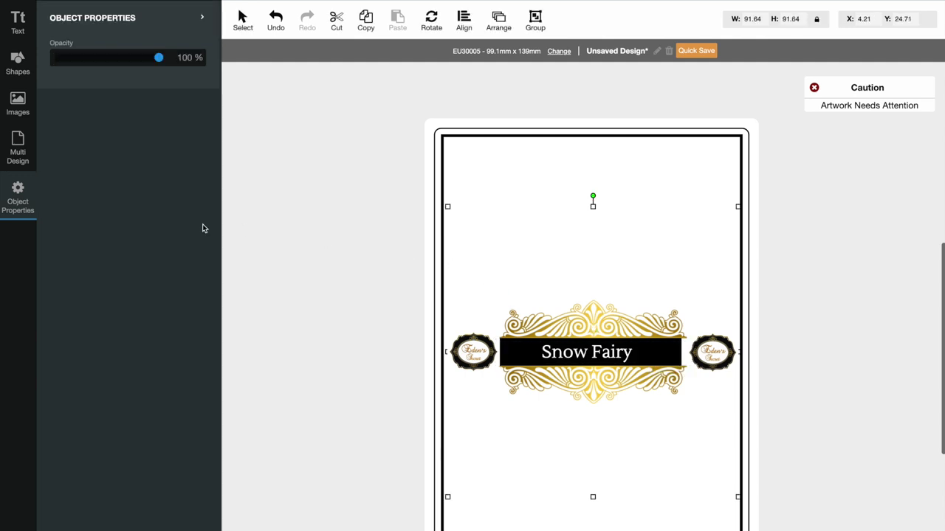
Add a textbox, place it above the gold ornament near the label's upper edge, and clear its placeholder text
left_click(19, 22)
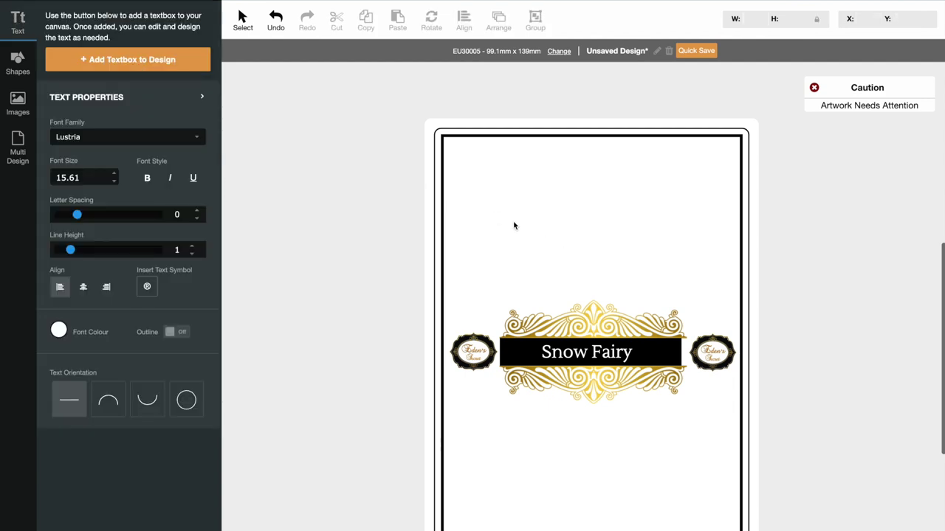
left_click(120, 62)
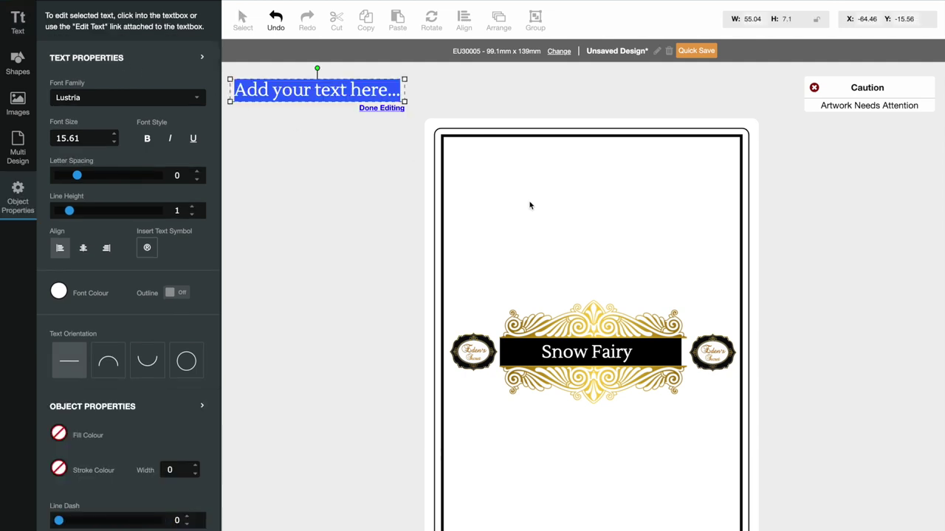
left_click_drag(281, 81, 554, 195)
left_click(554, 195)
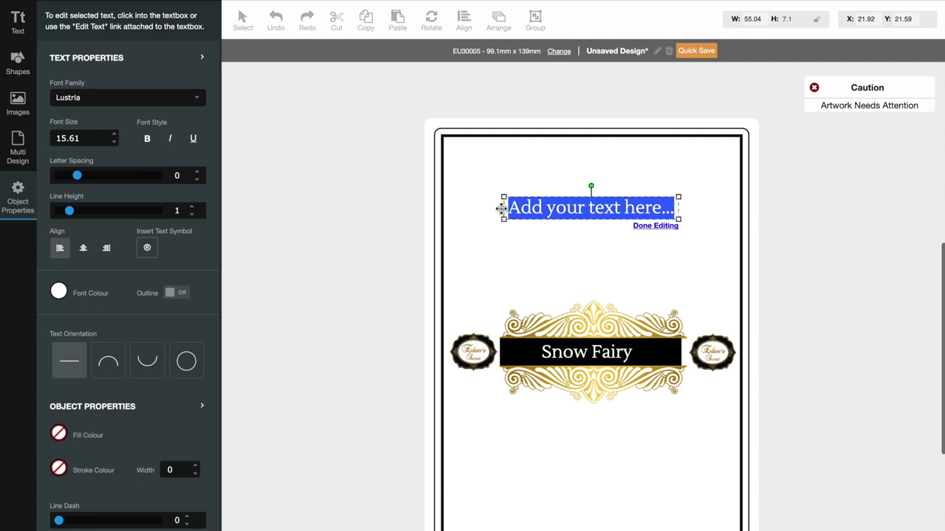
type("yo")
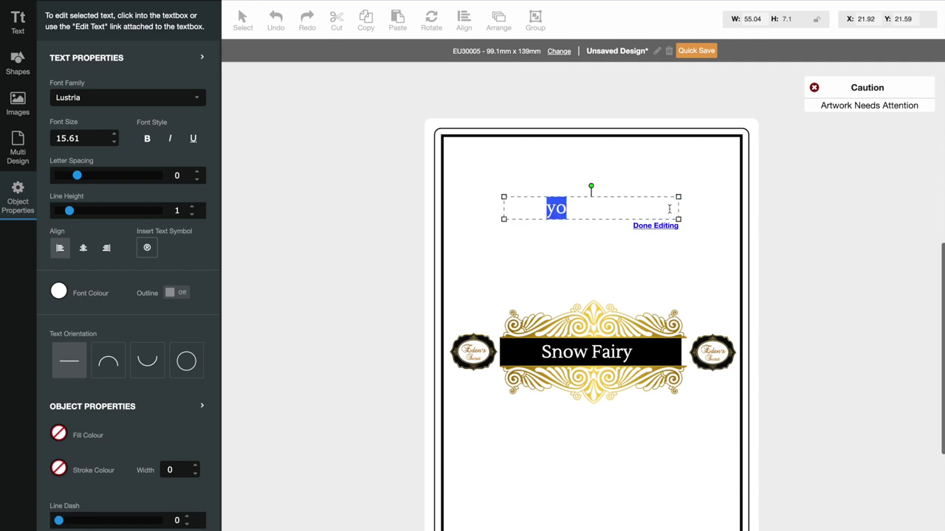
key("ctrl+z")
key("BackSpace")
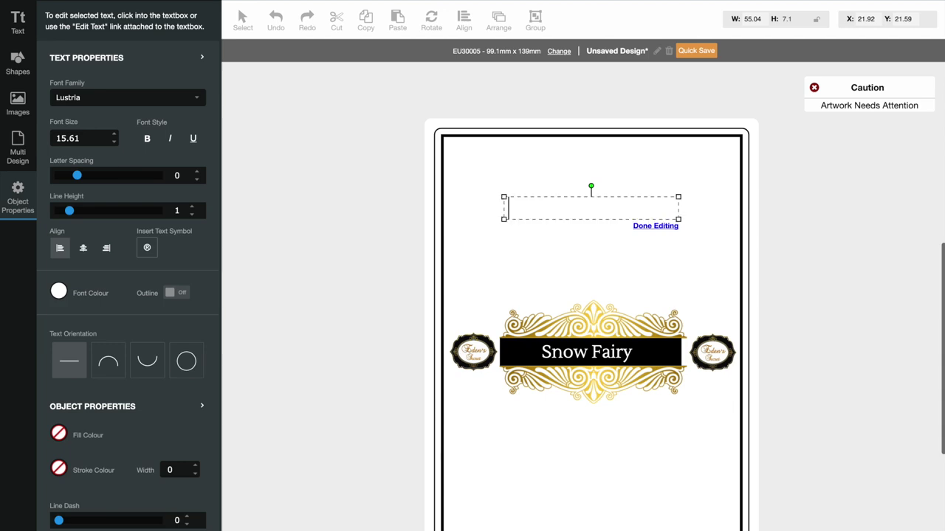
Try to set the empty textbox's font colour to black
left_click(63, 295)
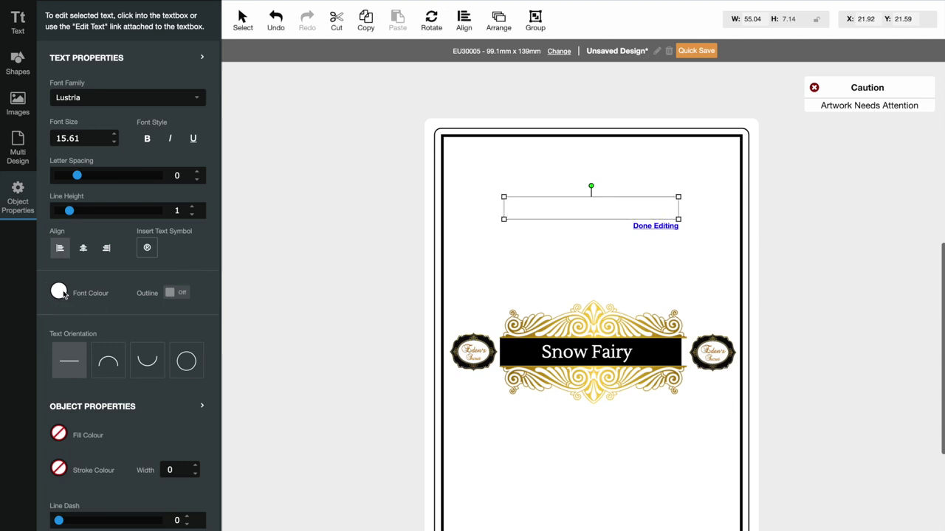
left_click(82, 301)
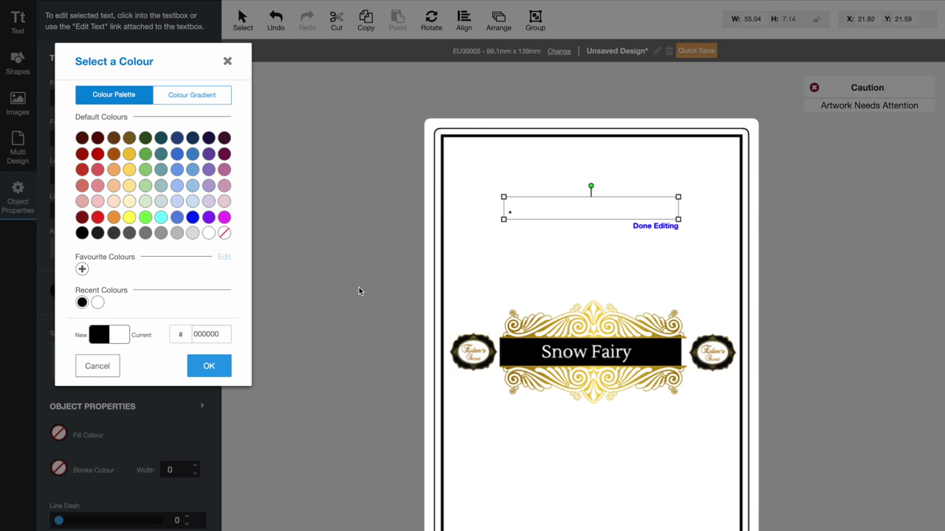
left_click(521, 211)
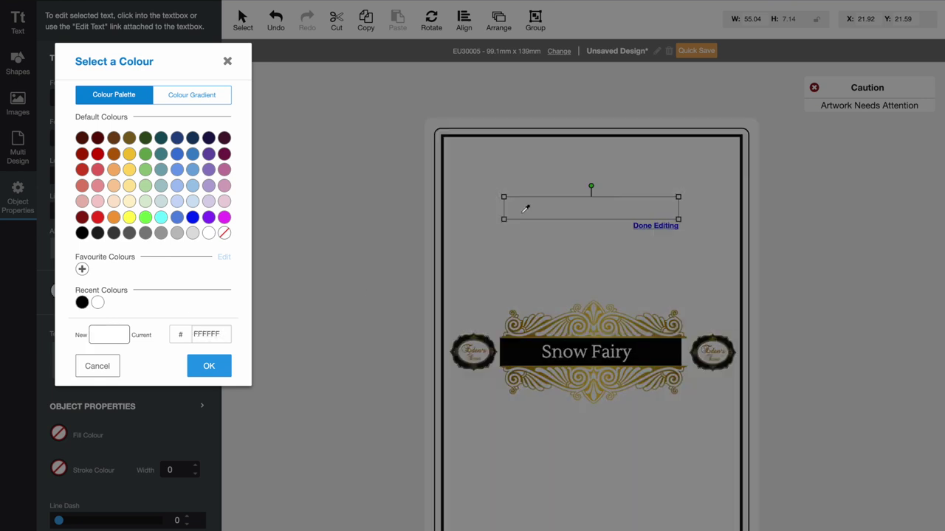
left_click(203, 369)
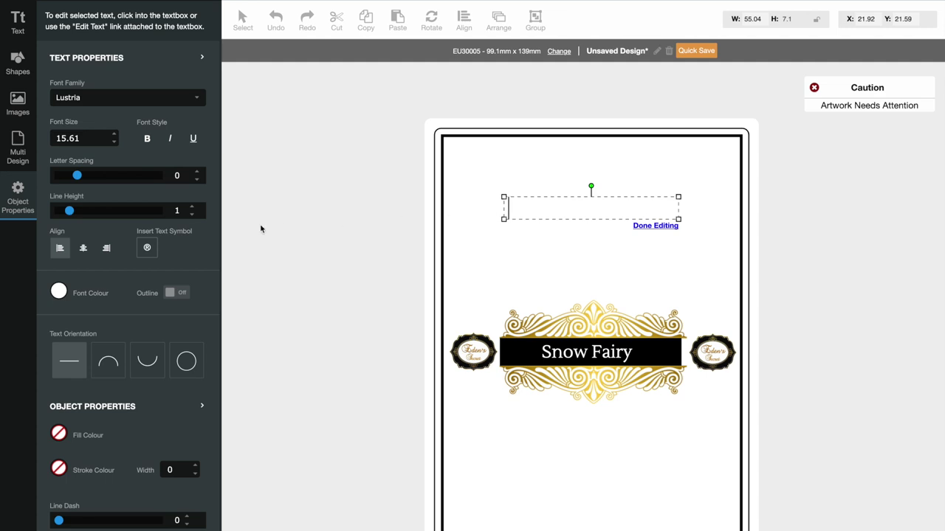
Set the upper textbox's font size to 9 and enter "Simply Break O"
left_click(115, 143)
left_click(115, 143)
left_click(115, 143)
left_click(115, 143)
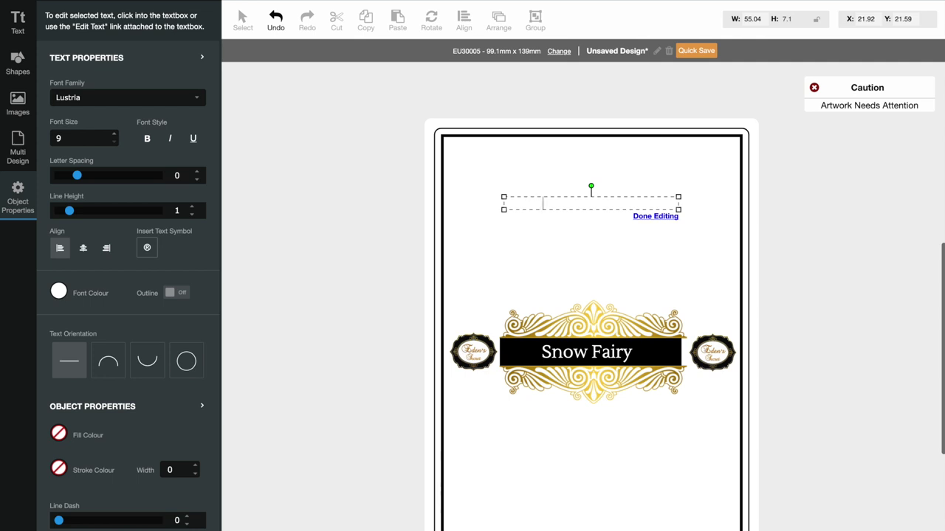
type("ab")
Try to recolour the "Simply Break O" text from white to black
left_click_drag(506, 203, 620, 202)
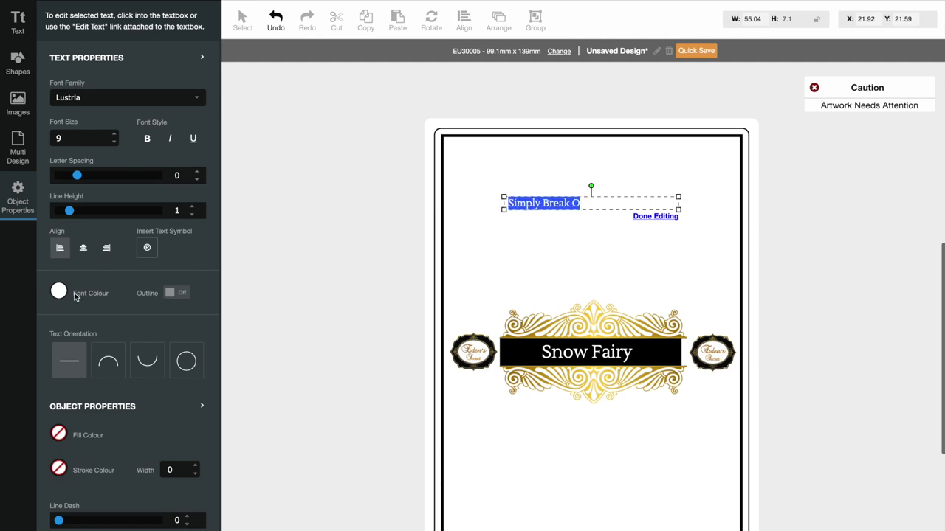
left_click(59, 294)
left_click(82, 302)
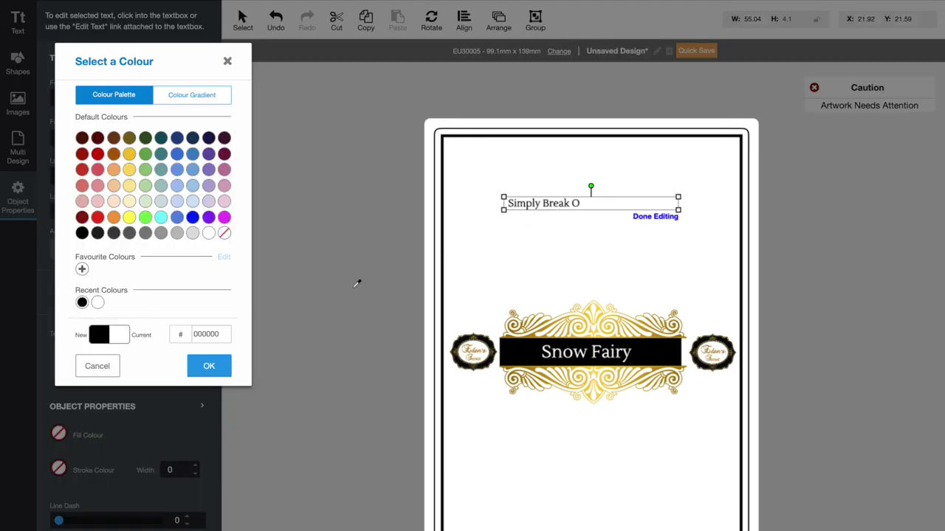
left_click(472, 204)
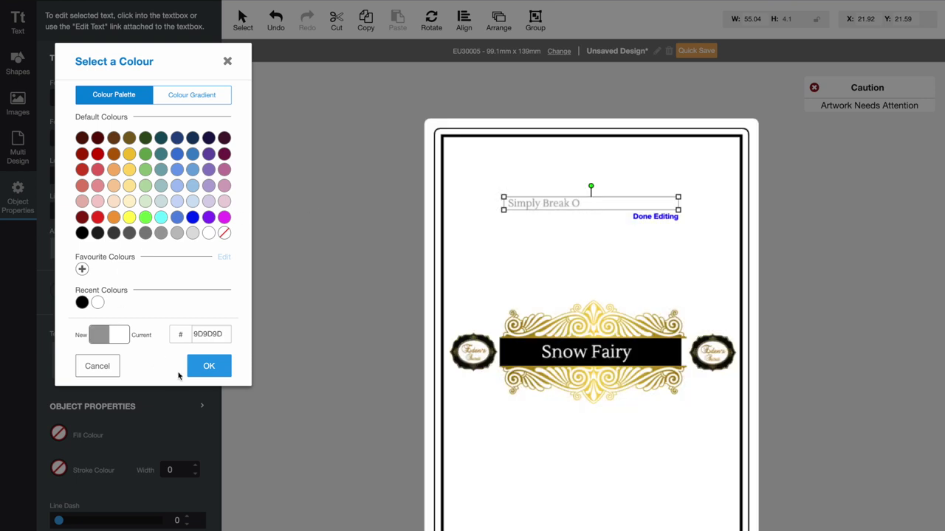
left_click(209, 366)
Extend the wording to "Simply Break Of" and set the text's font colour to black (000000)
left_click(586, 206)
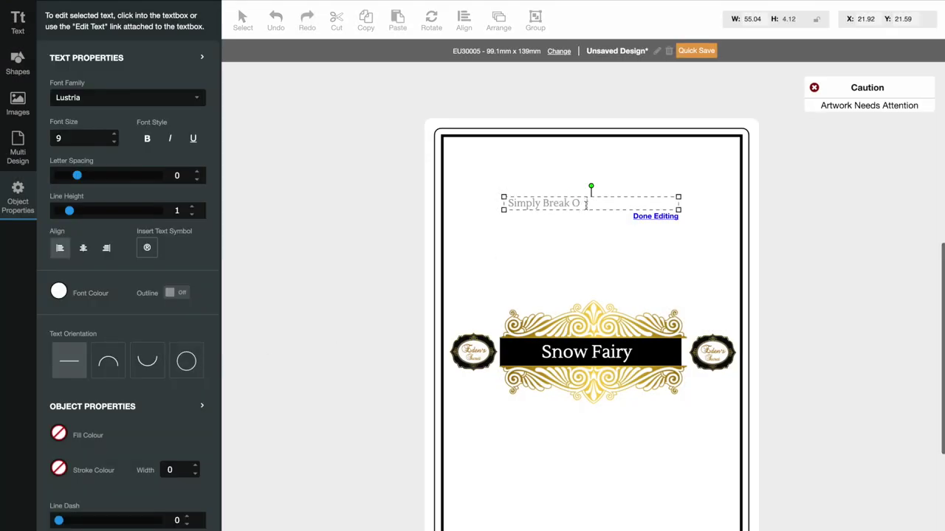
left_click_drag(504, 204, 609, 203)
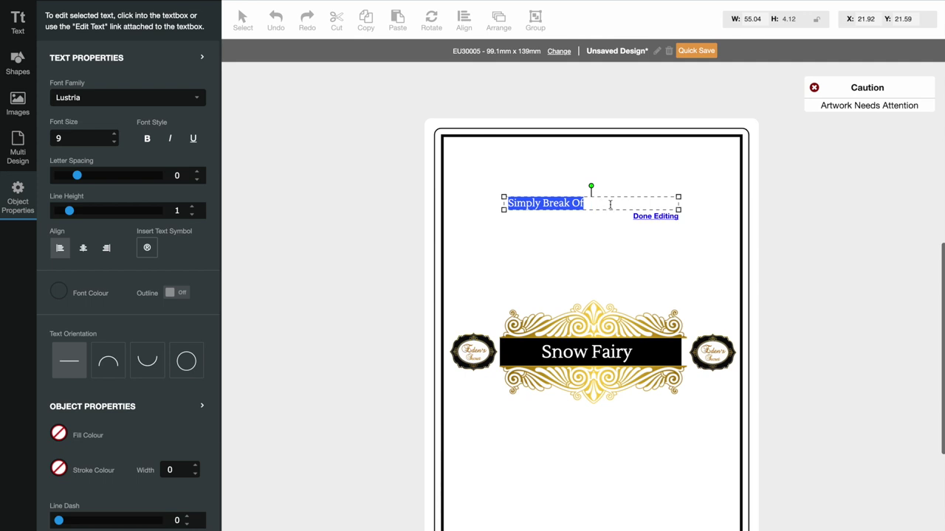
left_click(59, 293)
left_click(82, 303)
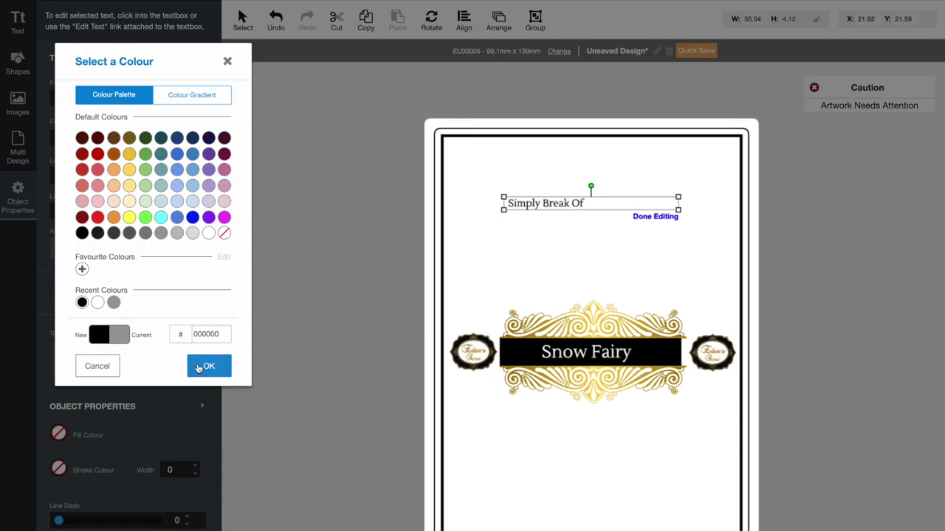
left_click(202, 365)
Complete the line so that it reads "Simply Break Off A Section And Place It On Your Oil Burner"
left_click(603, 208)
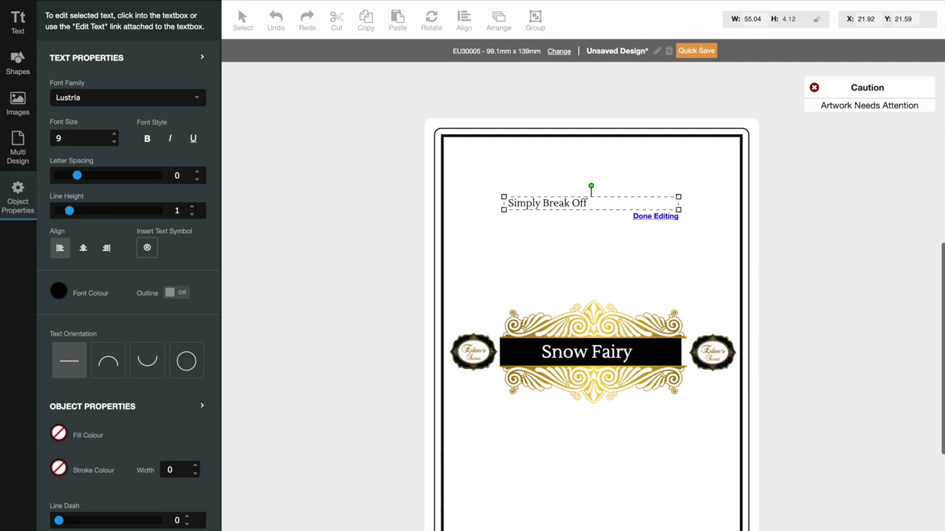
type("A Section")
type("And Place")
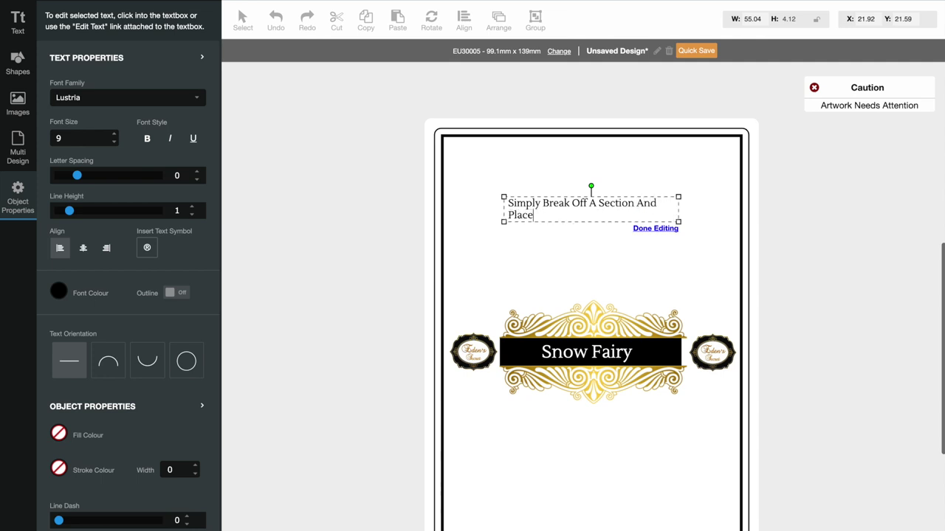
type(" It On Your Oil burner")
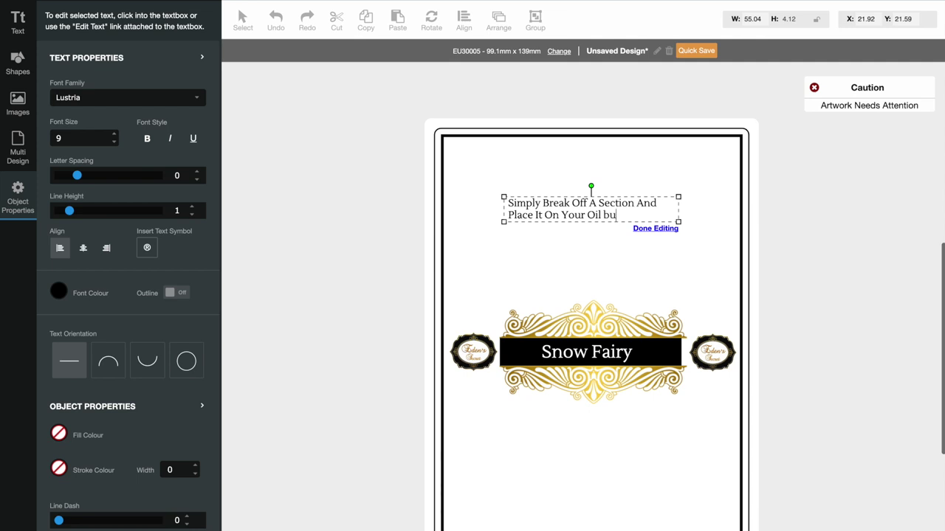
left_click(607, 215)
key("BackSpace")
type("Burner")
Widen the instruction textbox to about 88 mm across the label and end its sentence with a full stop
left_click(505, 202)
left_click_drag(505, 203, 440, 217)
left_click_drag(679, 221, 732, 224)
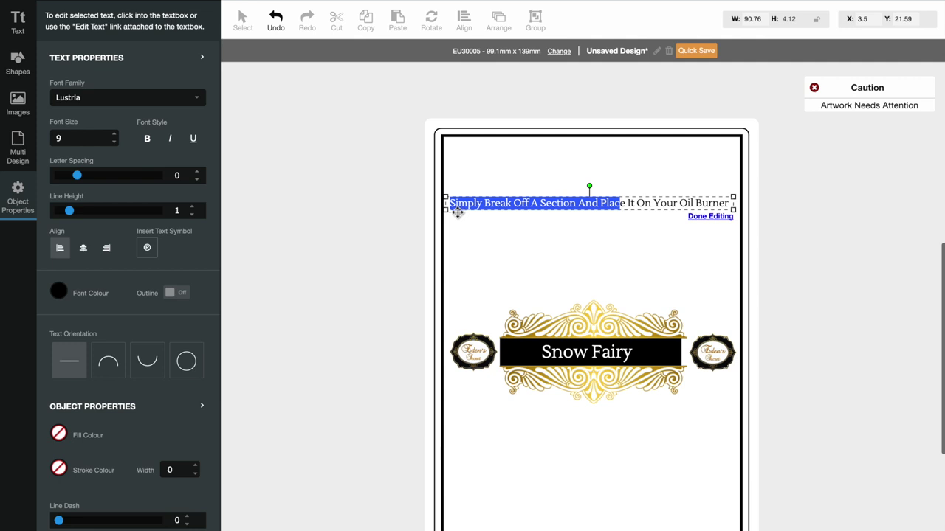
left_click_drag(445, 209, 623, 204)
left_click(493, 215)
type(".")
Set the instruction text's font size to 8 and centre the line on the label without its full stop
left_click_drag(458, 203, 512, 215)
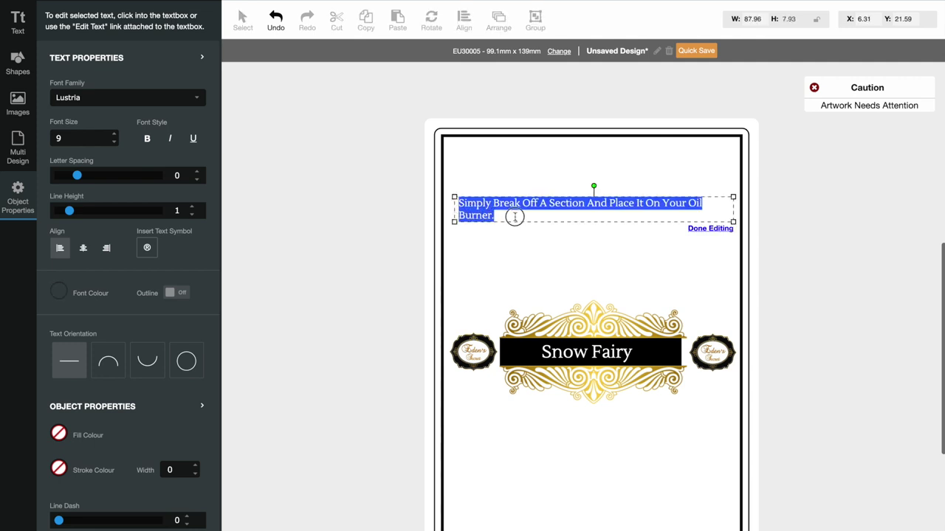
left_click(114, 144)
left_click(114, 143)
left_click(114, 136)
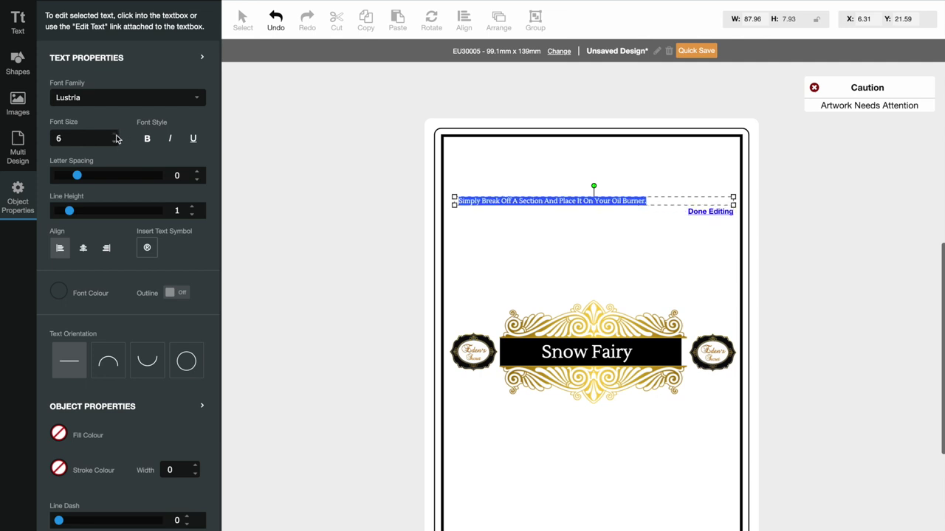
left_click(115, 138)
left_click(114, 135)
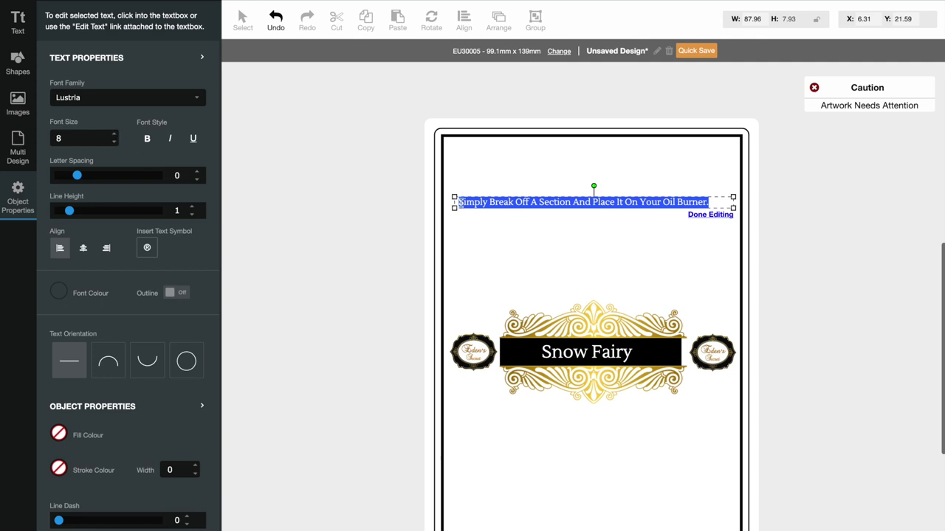
left_click(459, 202)
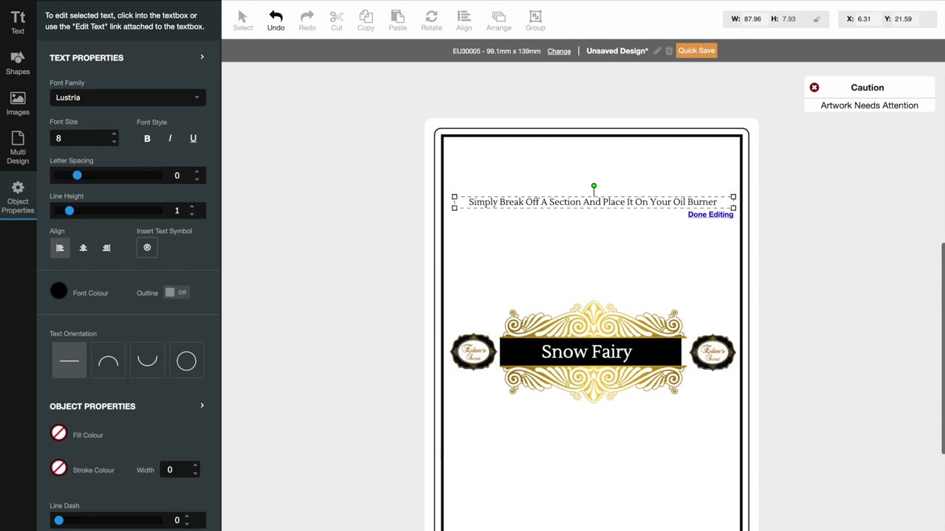
left_click(370, 252)
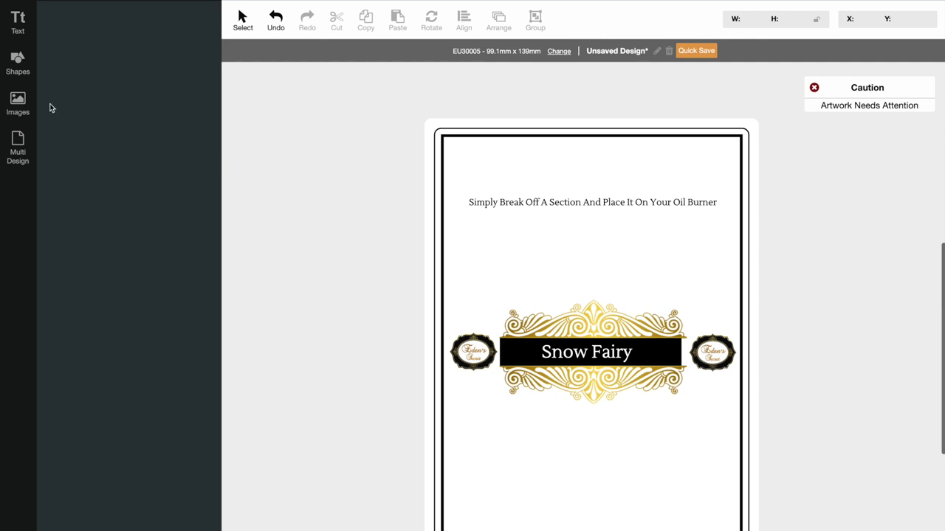
Add a second textbox directly below the gold ornament, widen it to about 52 mm, and clear its placeholder text
left_click(20, 24)
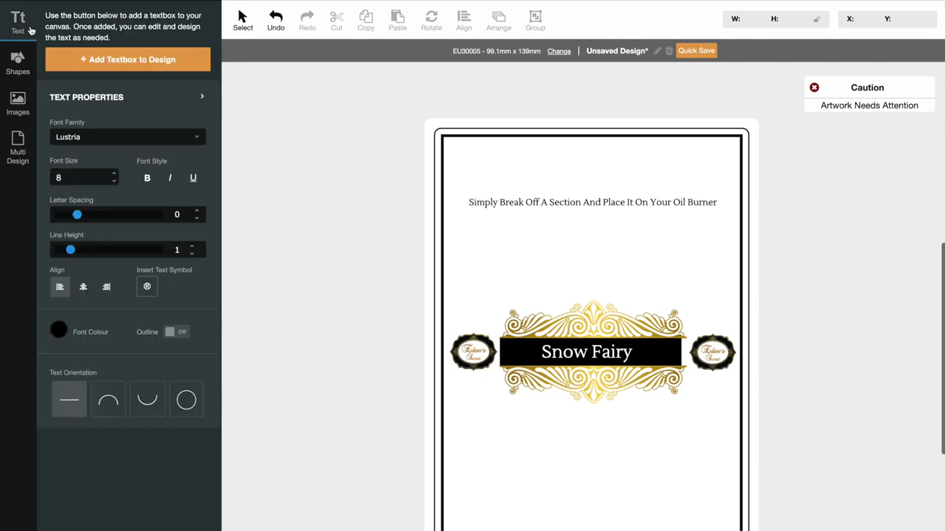
left_click(129, 60)
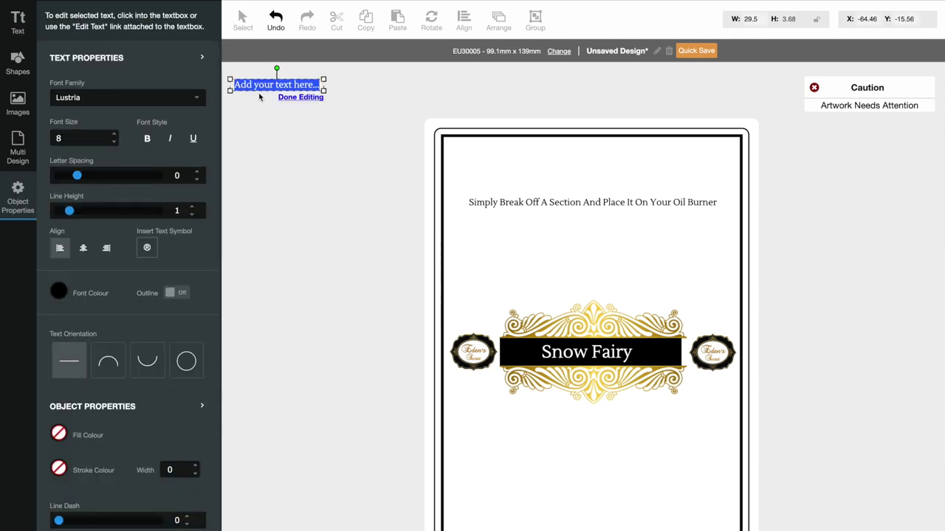
left_click_drag(250, 80, 519, 416)
left_click_drag(640, 416, 682, 417)
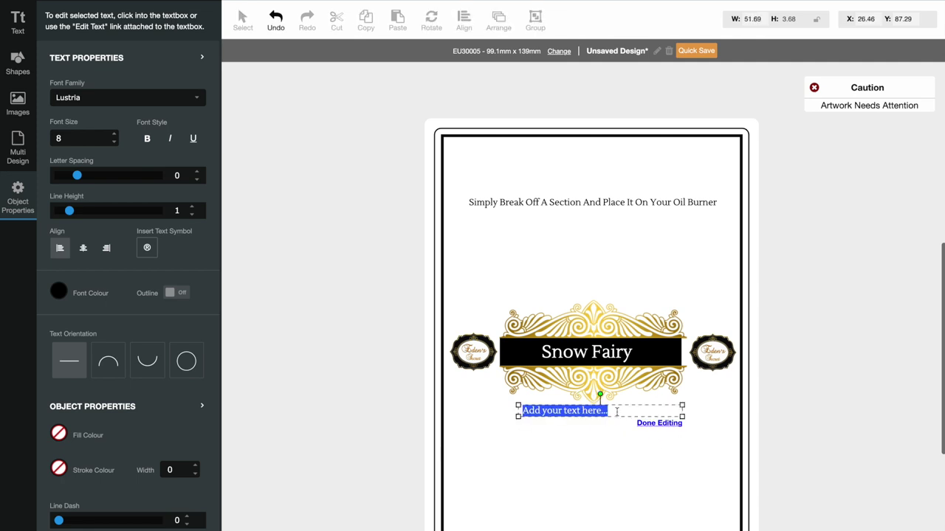
key("BackSpace")
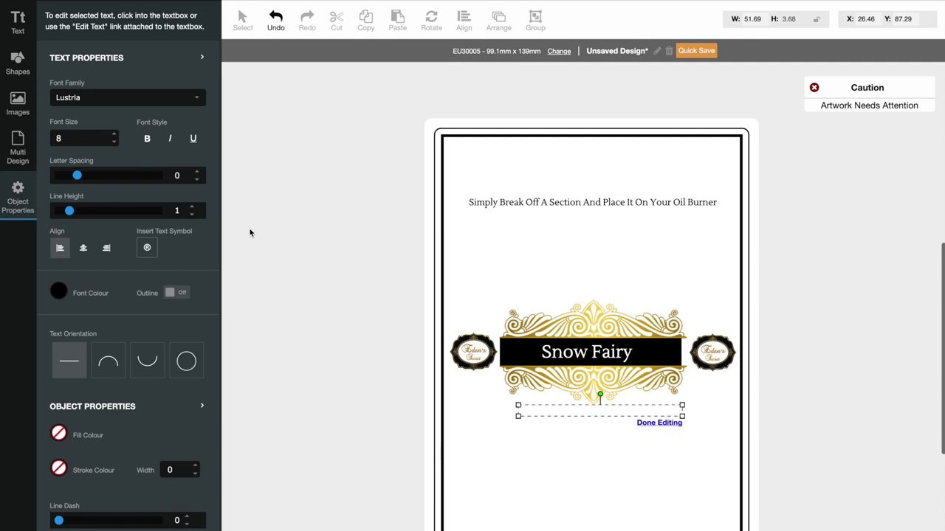
Set the lower textbox's font size to 15 and enter "Soy Wax Melts", centred below the ornament
left_click(113, 135)
left_click(114, 135)
left_click(113, 135)
left_click(114, 135)
left_click(114, 135)
type("Soy Wax Melts")
left_click(525, 415)
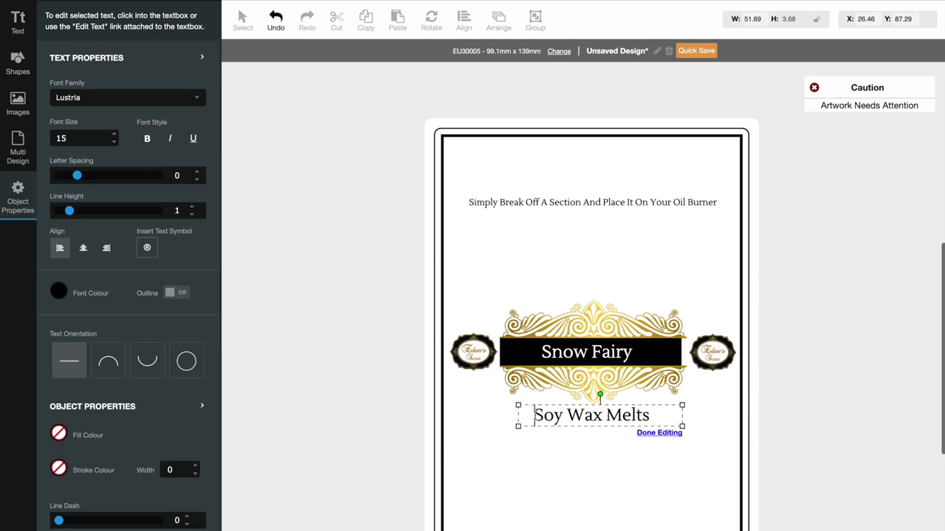
Set the font size of the "Soy Wax Melts" text to 12 and finish editing it
left_click_drag(533, 415, 668, 419)
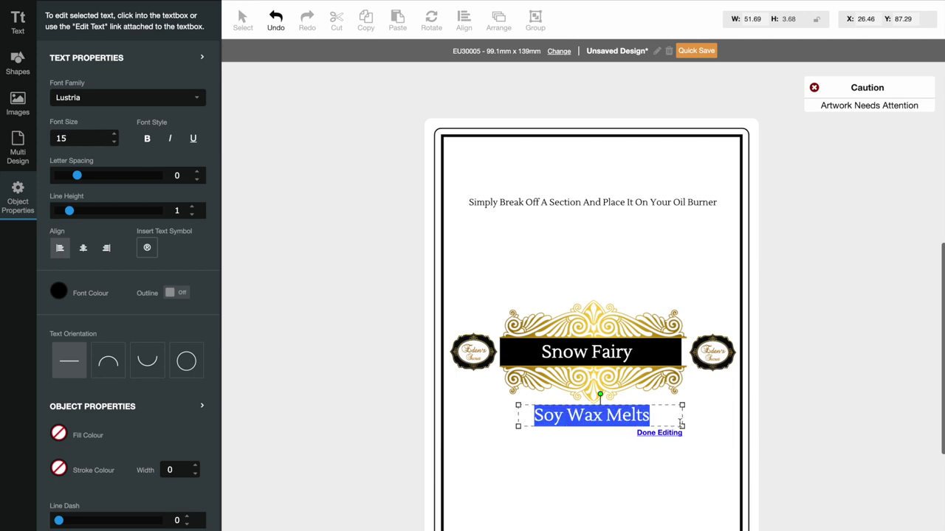
left_click(114, 143)
left_click(114, 143)
left_click(113, 142)
left_click(533, 415)
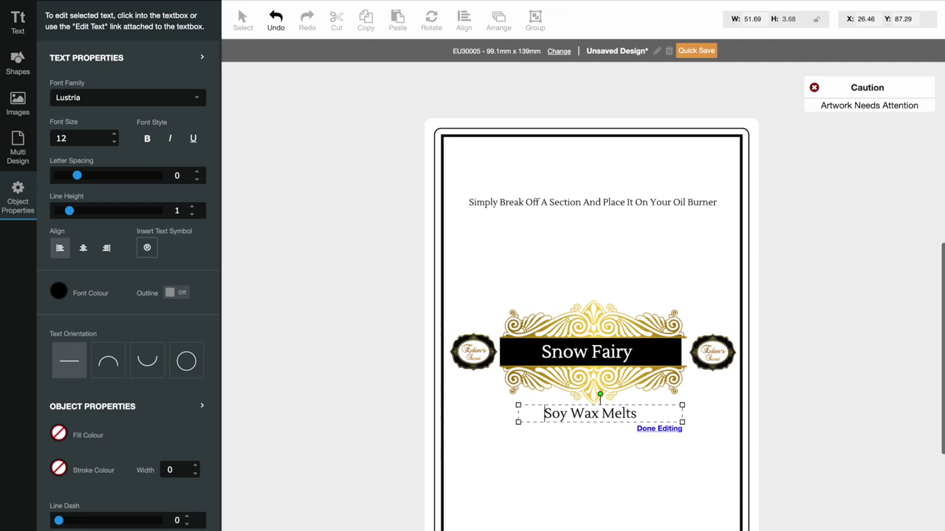
left_click(393, 409)
Move the gold ornament, black banner and "Snow Fairy" title up the label, placing the title at about Y 61 mm
left_click_drag(573, 323, 570, 300)
left_click(379, 400)
left_click_drag(507, 357, 504, 413)
left_click_drag(521, 348, 526, 335)
left_click_drag(546, 401, 557, 325)
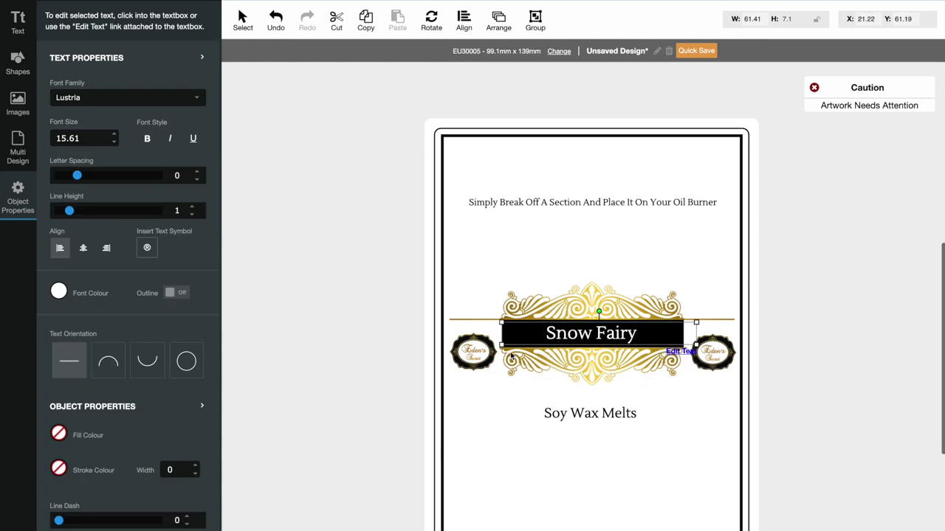
Move both Eden's Secret logos up level with the banner and "Soy Wax Melts" up to about Y 81 mm, directly below the ornament
left_click_drag(472, 355, 471, 336)
left_click_drag(720, 360, 714, 337)
left_click_drag(600, 413, 602, 397)
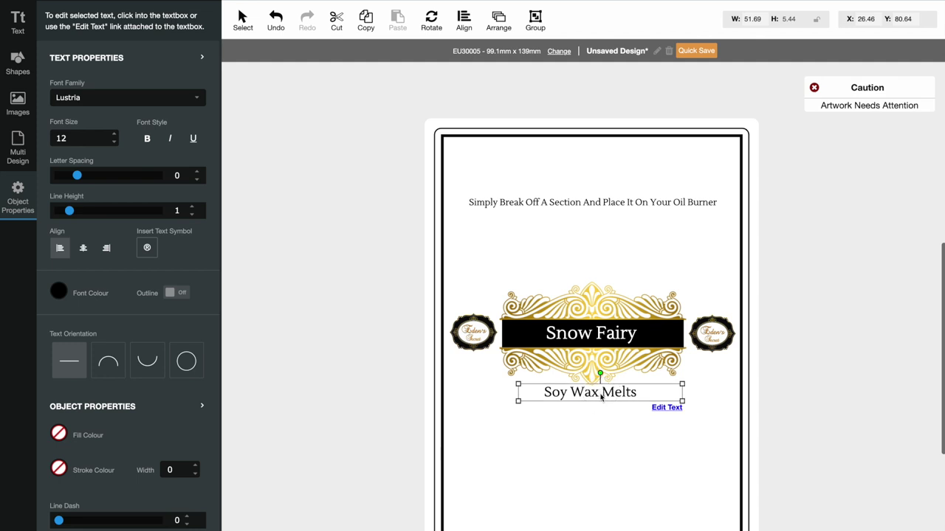
left_click(408, 455)
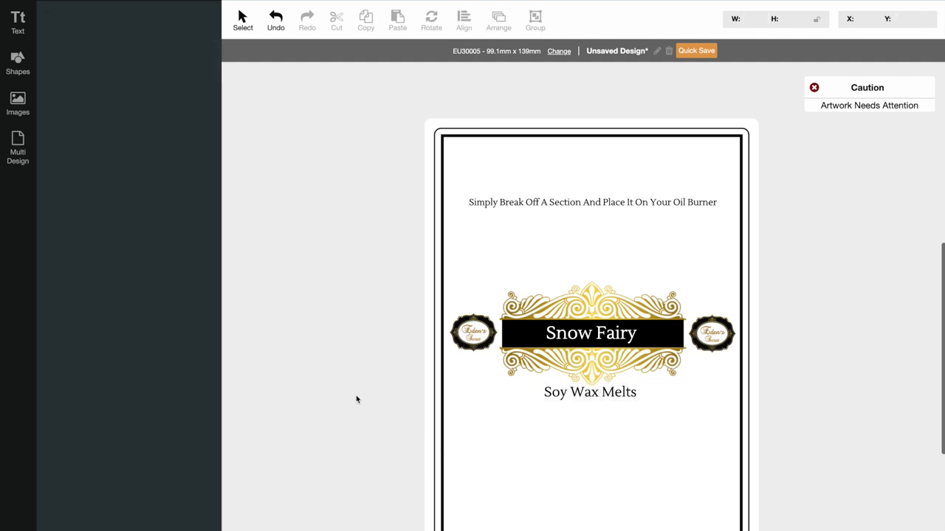
Add a third textbox below "Soy Wax Melts" at about X 29 mm, Y 96 mm and select its placeholder text
left_click(13, 22)
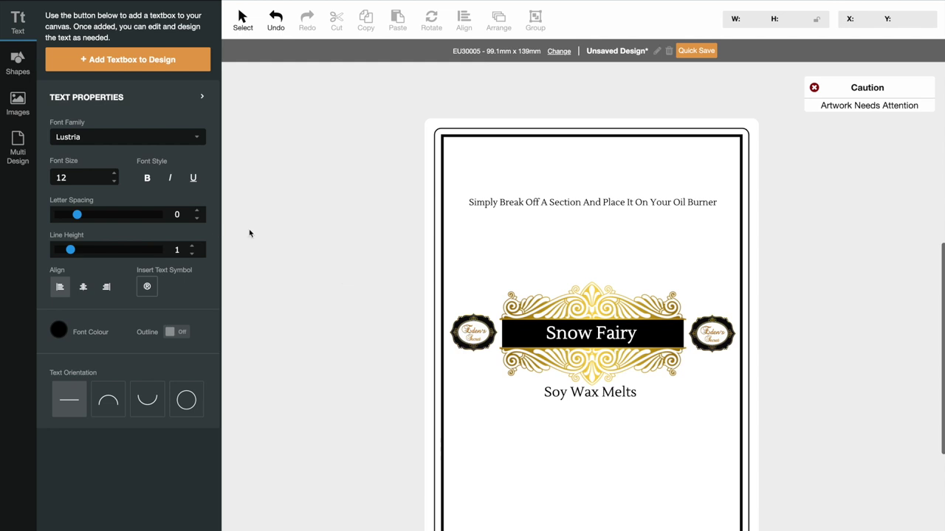
left_click(125, 60)
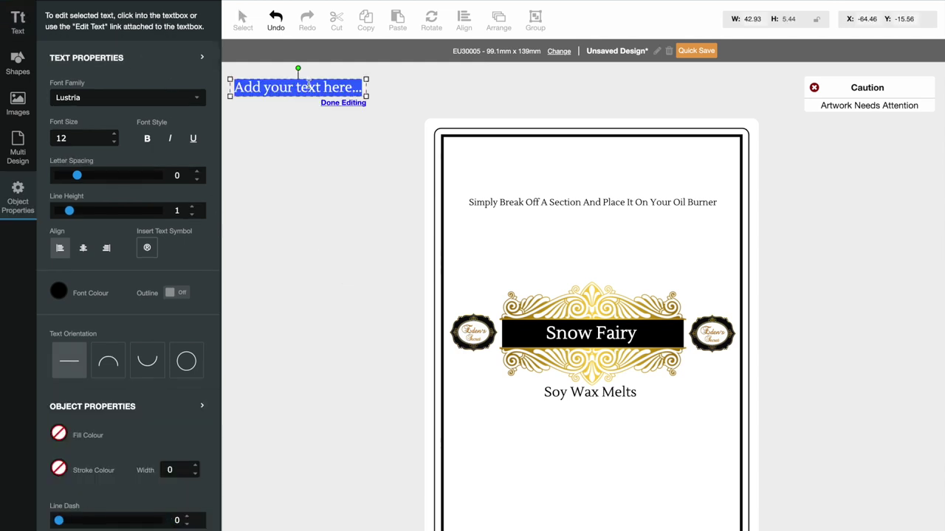
left_click_drag(274, 79, 572, 433)
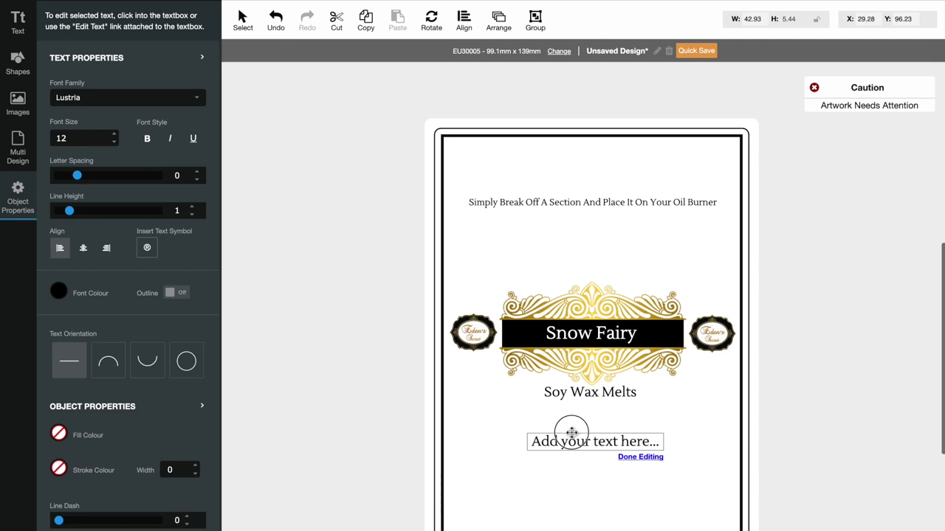
double_click(572, 435)
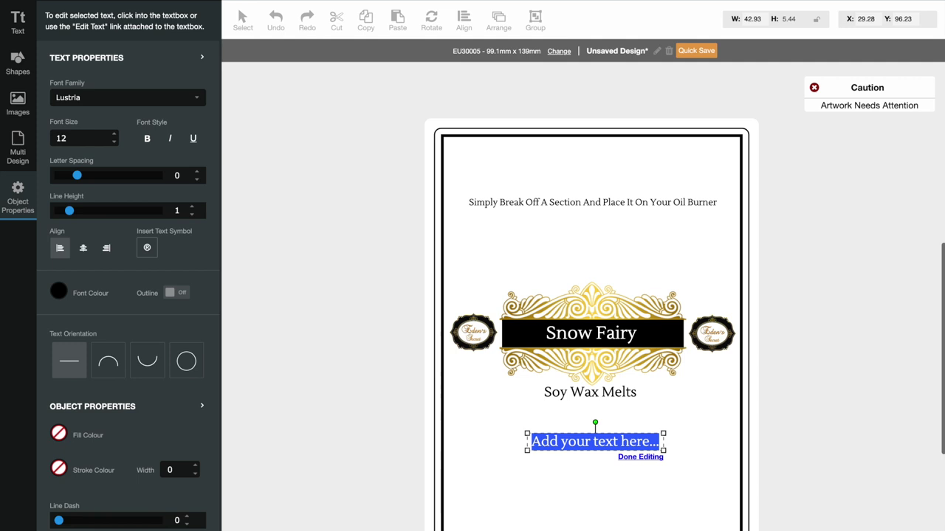
Switch to a new browser window, search Google for "oasis oils" and open the Oasis Oils website
left_click(145, 508)
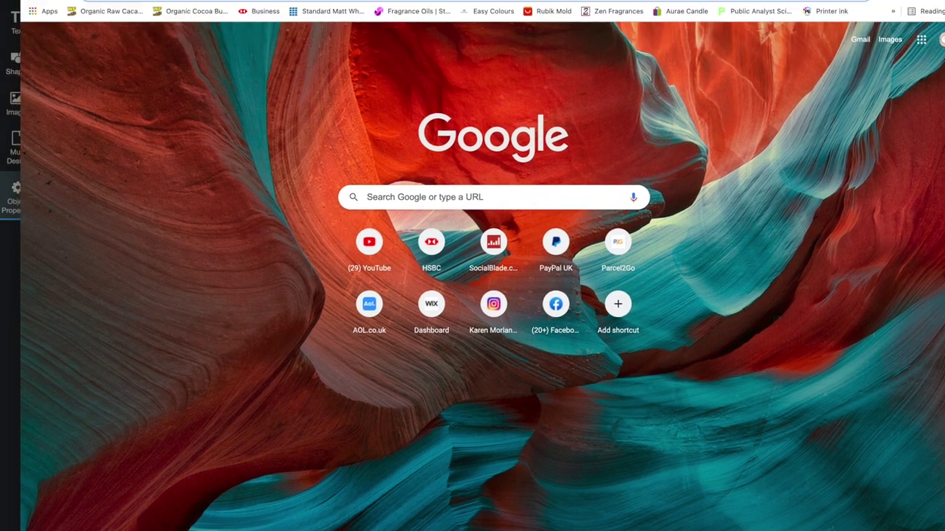
mouse_move(336, 16)
left_mouse_down()
mouse_move(327, 28)
mouse_move(350, 34)
mouse_move(332, 14)
left_mouse_up()
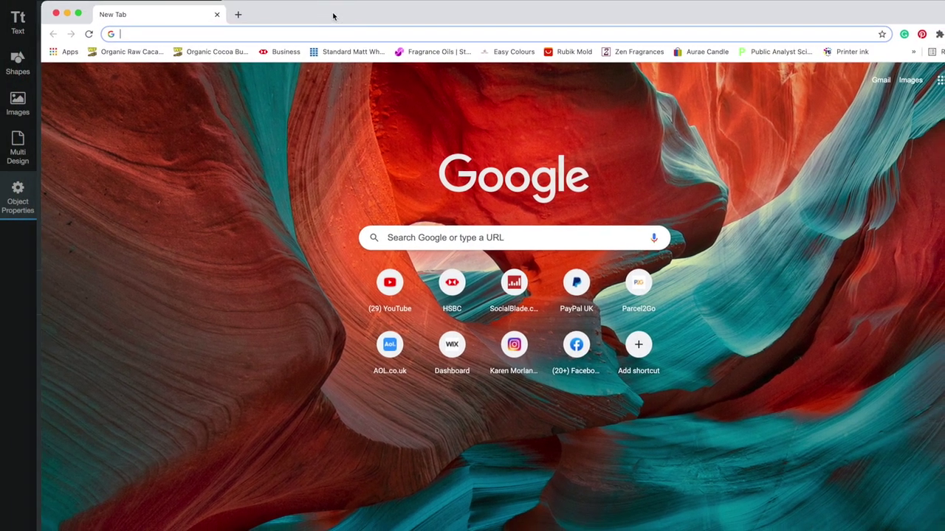
type("oasis oils")
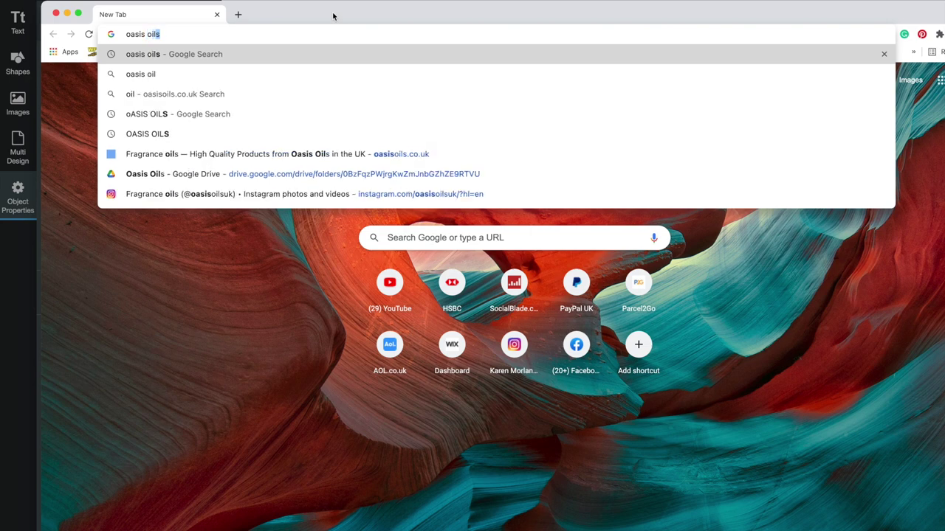
key("Return")
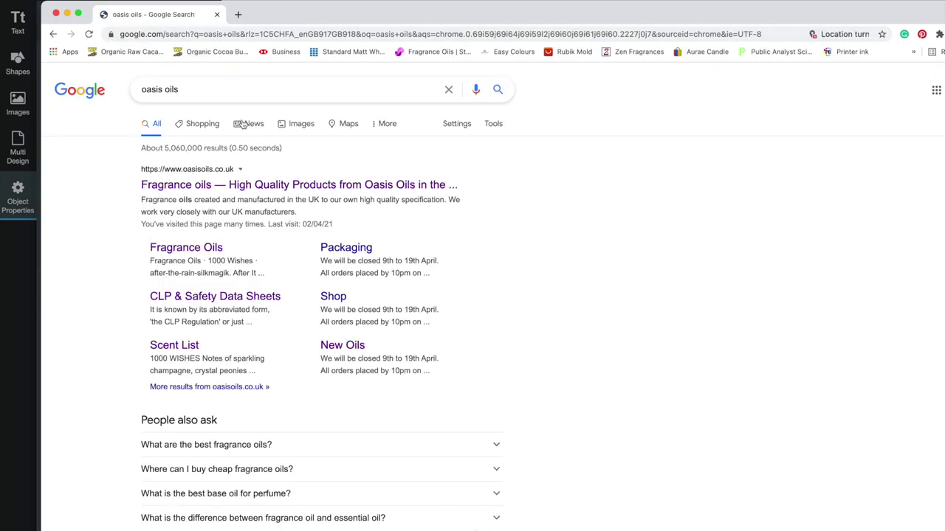
left_click(176, 189)
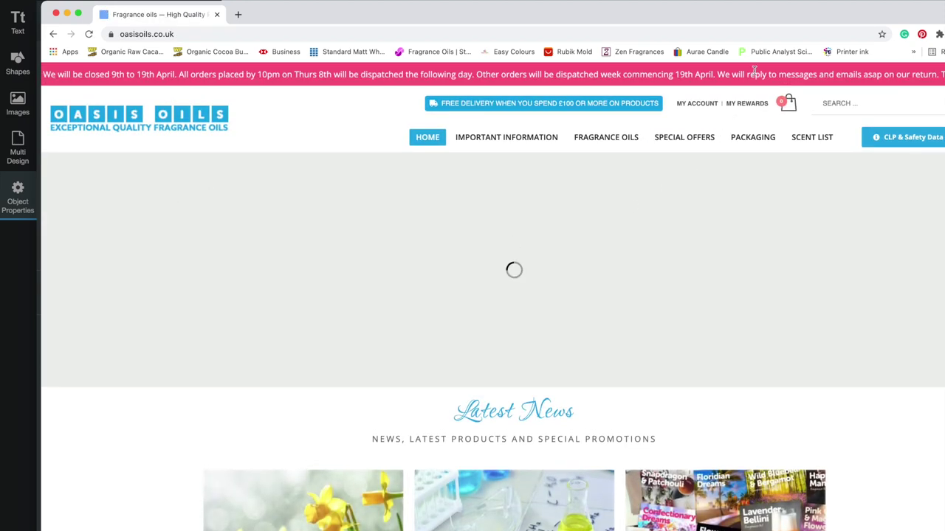
Go to the Oasis Oils CLP & Safety Data Sheets page and open its shared folder of CLP, SDS and IFRA documents
left_click(826, 133)
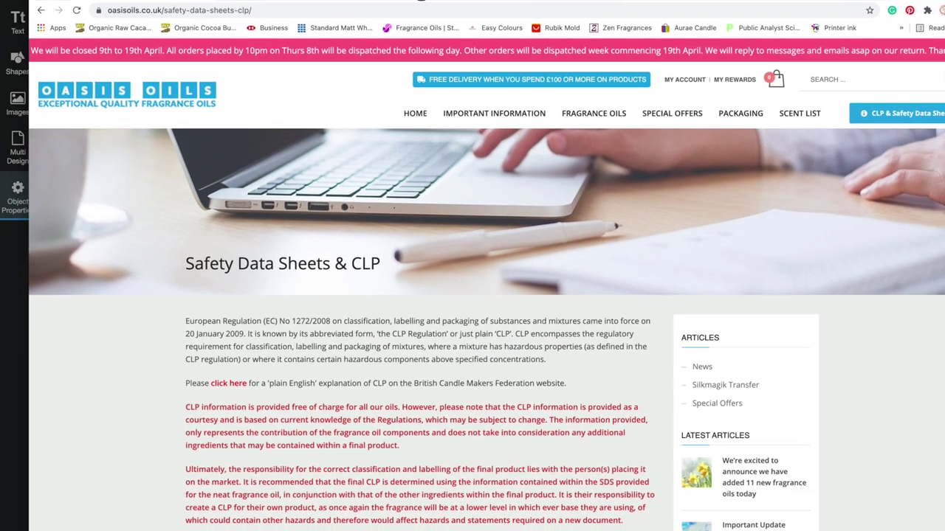
scroll(497, 327, "down", 3)
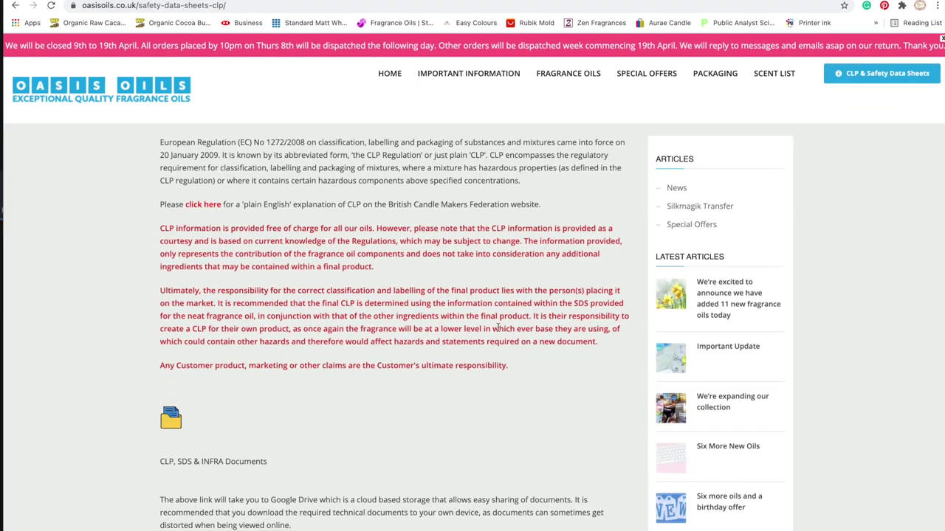
left_click(170, 404)
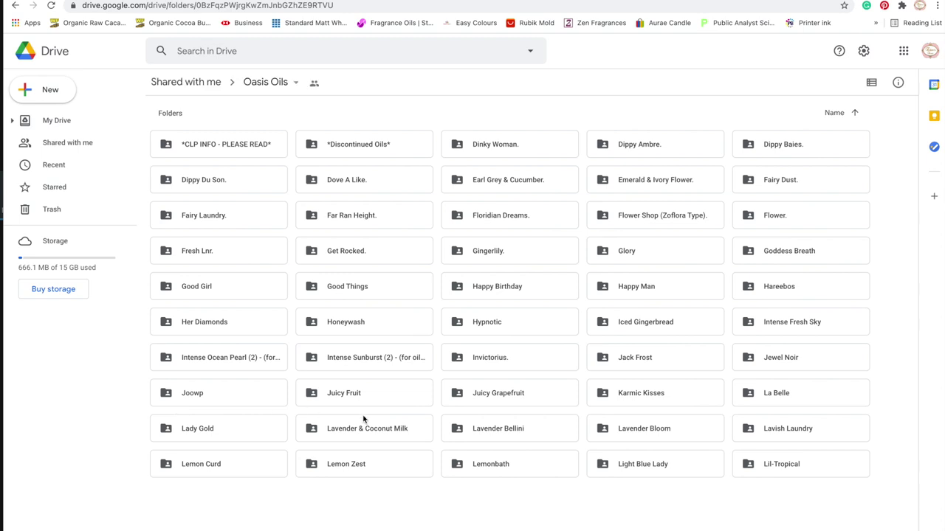
Look through the Oasis Oils fragrance folders for the one matching the Snow Fairy scent
scroll(386, 417, "down", 5)
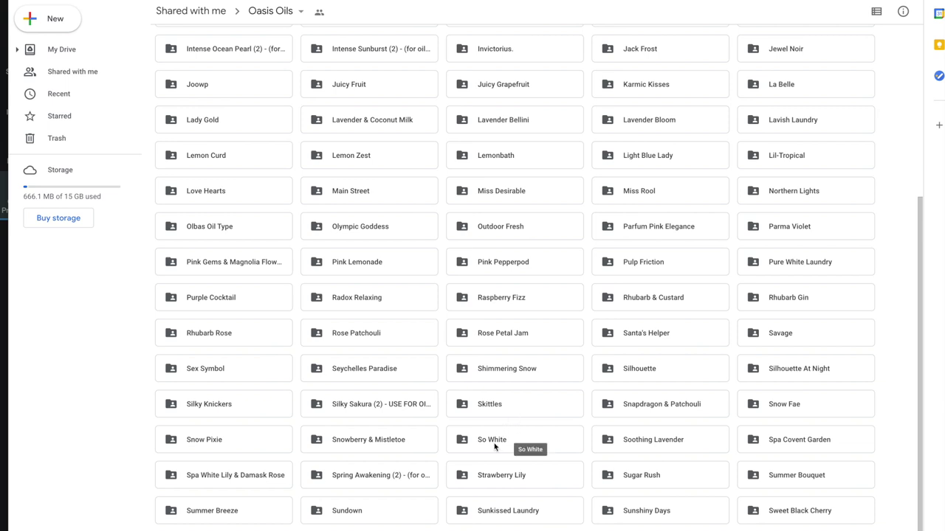
scroll(493, 443, "up", 1)
scroll(494, 443, "down", 1)
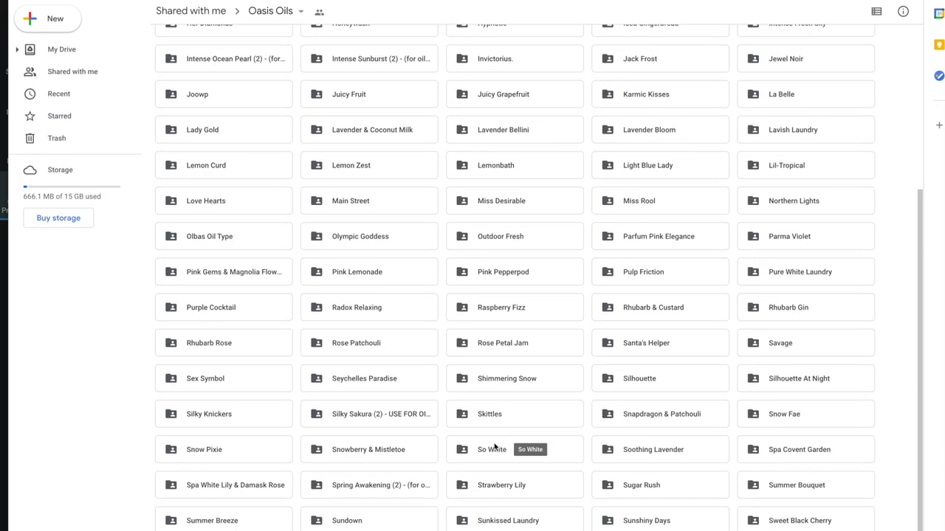
scroll(494, 443, "up", 3)
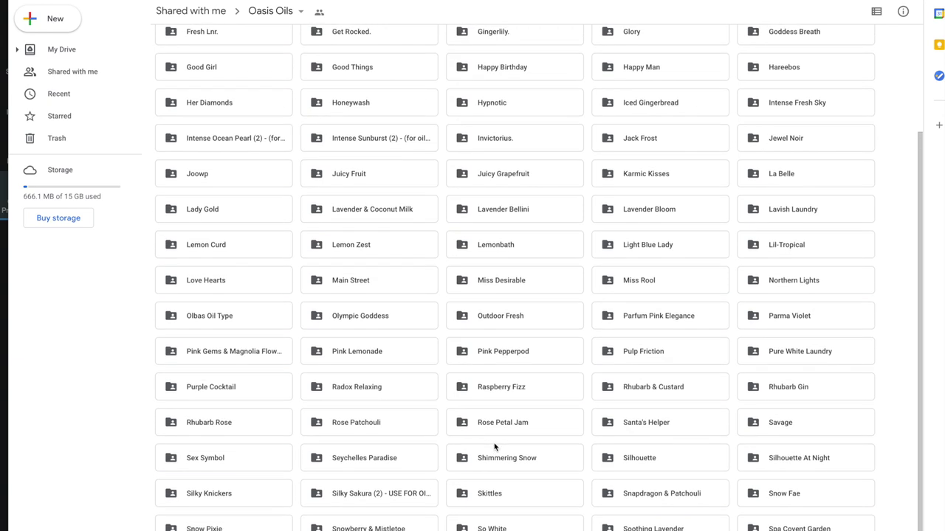
scroll(494, 443, "up", 1)
scroll(493, 443, "up", 1)
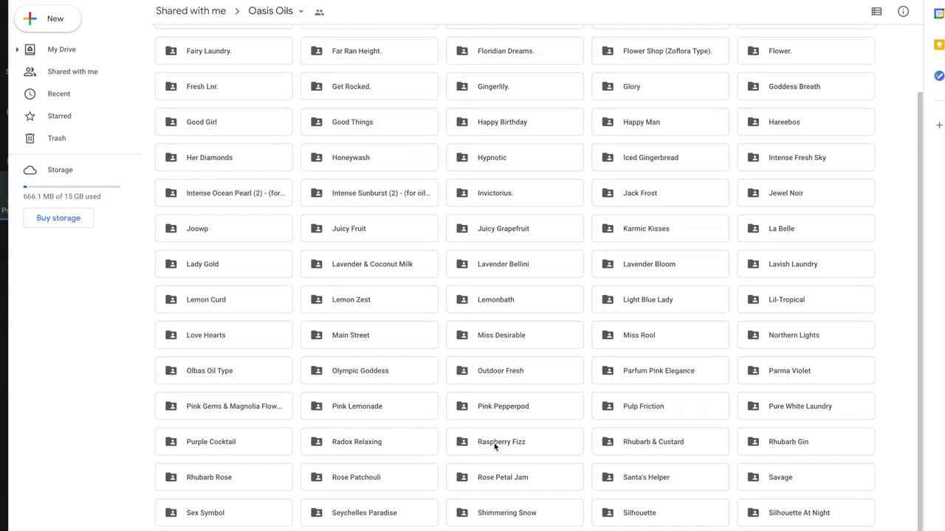
scroll(494, 443, "up", 2)
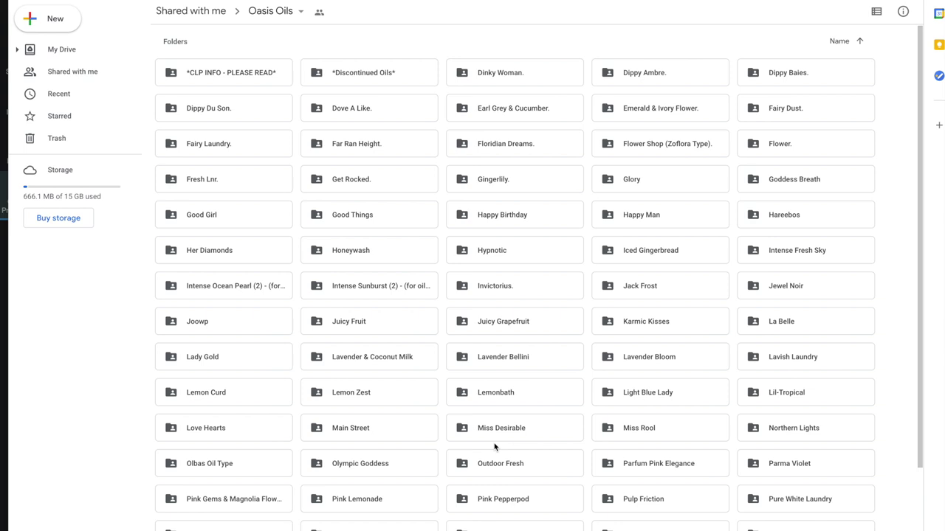
scroll(494, 446, "down", 5)
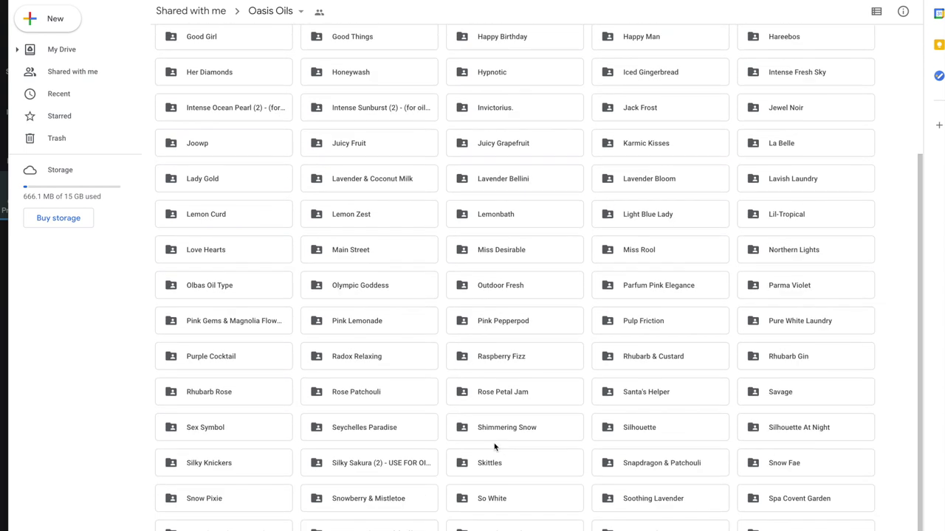
scroll(494, 443, "down", 1)
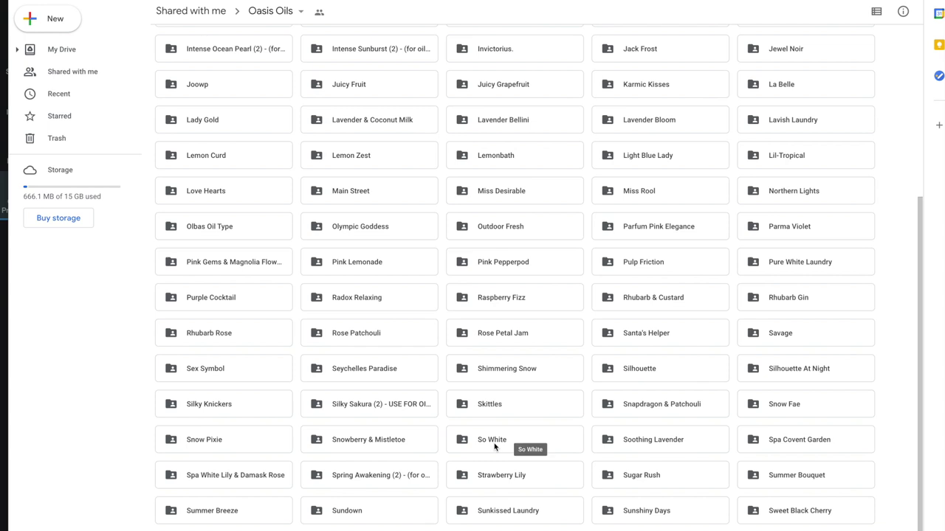
Open the Snow Fae CLP label document for 10% in non-hazardous base, select its entire label content, and return to the label design
double_click(775, 408)
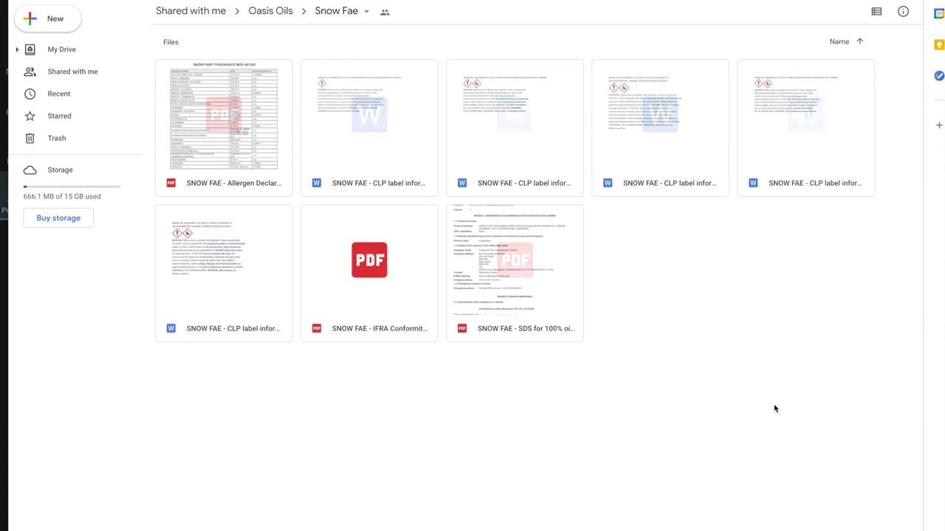
left_click(360, 130)
left_click(360, 131)
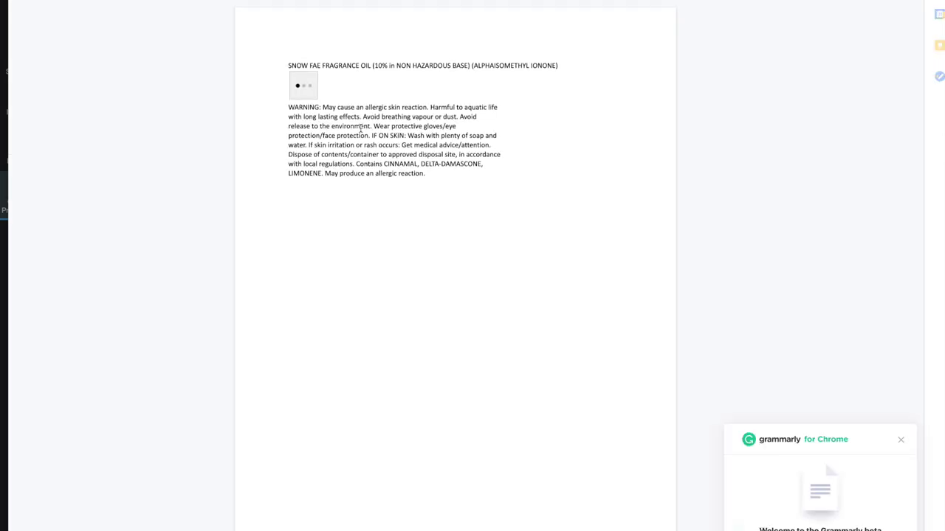
left_click_drag(286, 65, 451, 183)
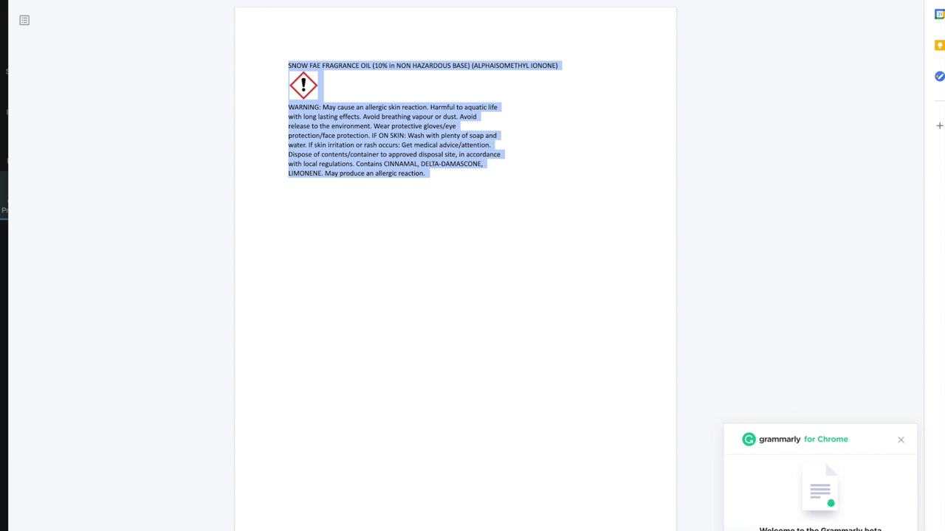
left_click(129, 77)
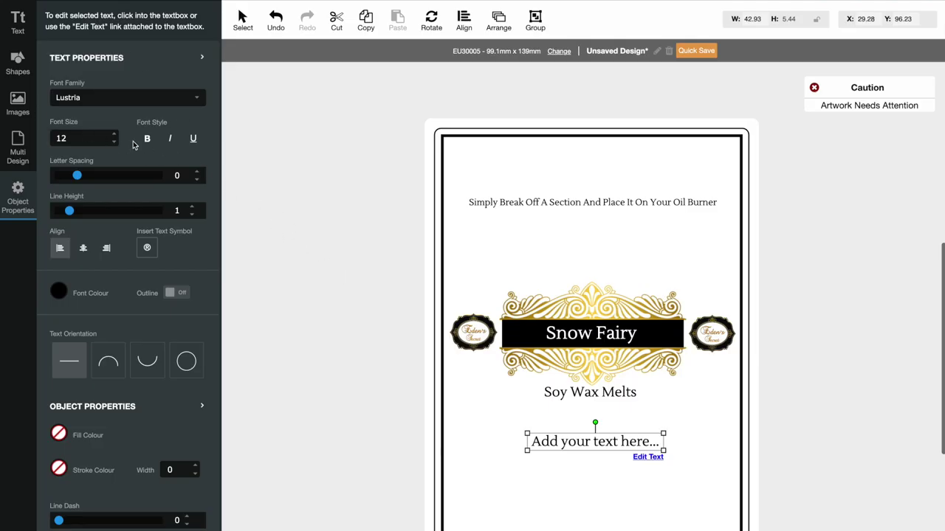
Widen the placeholder textbox below "Soy Wax Melts" to about 89 mm across the label and clear its placeholder text
left_click(476, 262)
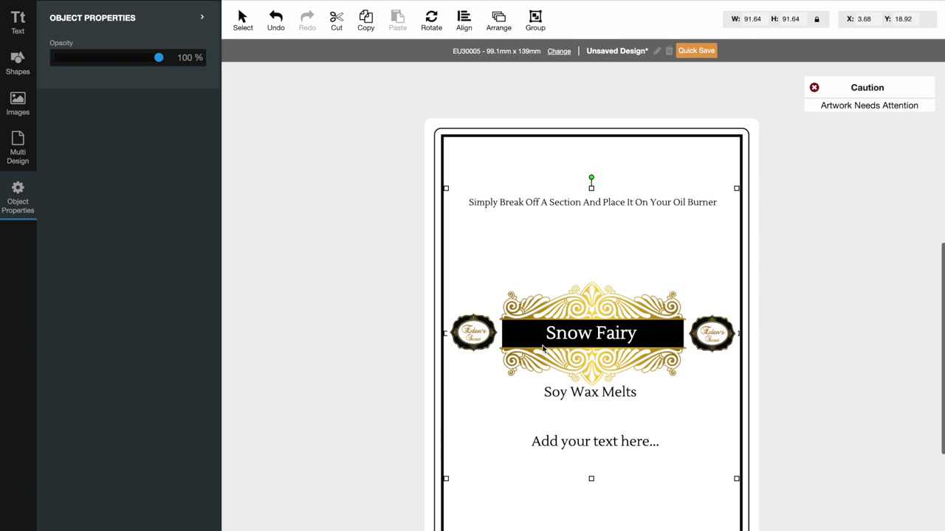
left_click(552, 442)
left_click_drag(527, 446, 450, 508)
left_click_drag(661, 449, 734, 452)
left_click(649, 441)
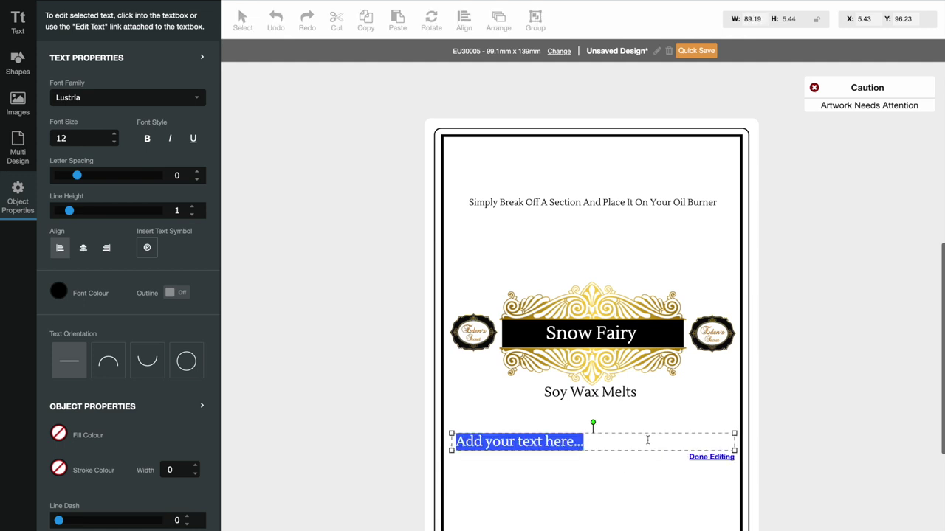
key("BackSpace")
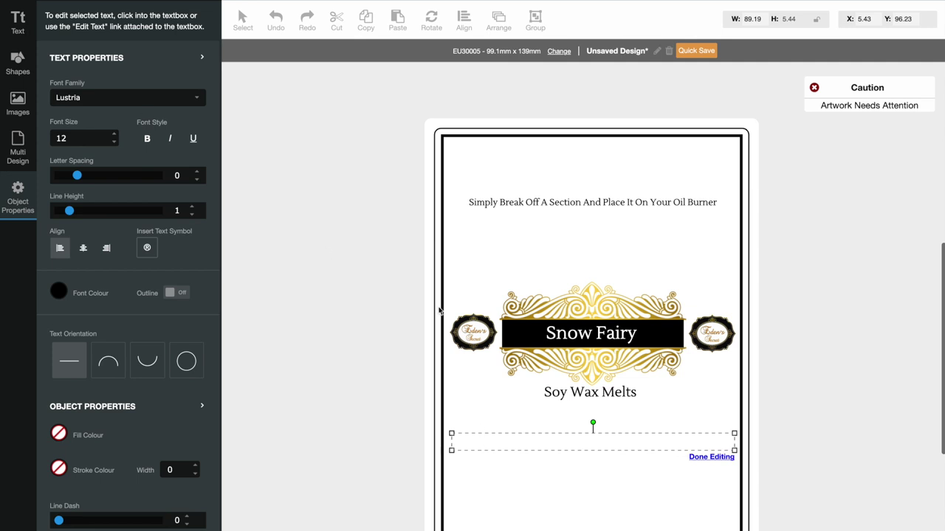
Nudge the gold ornament slightly to the left, to about X 3.15 mm, and deselect it
left_click(451, 451)
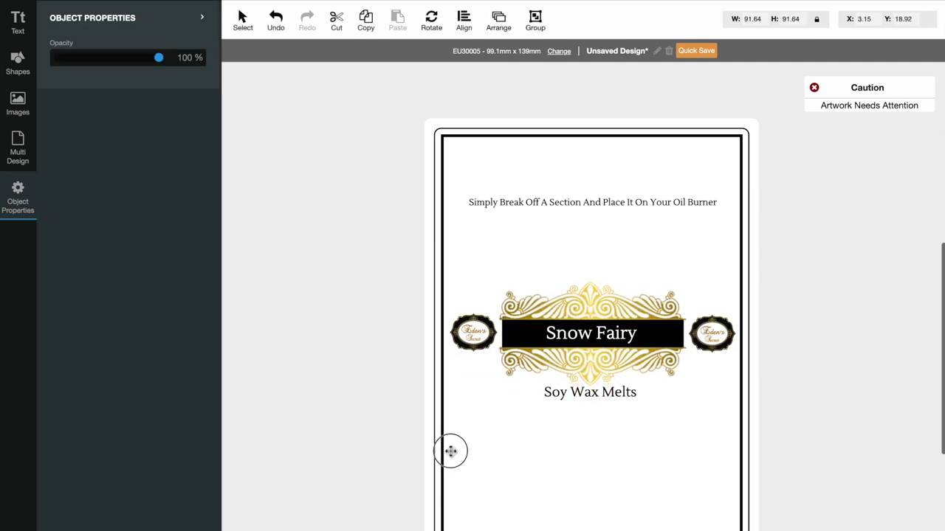
left_click(450, 451)
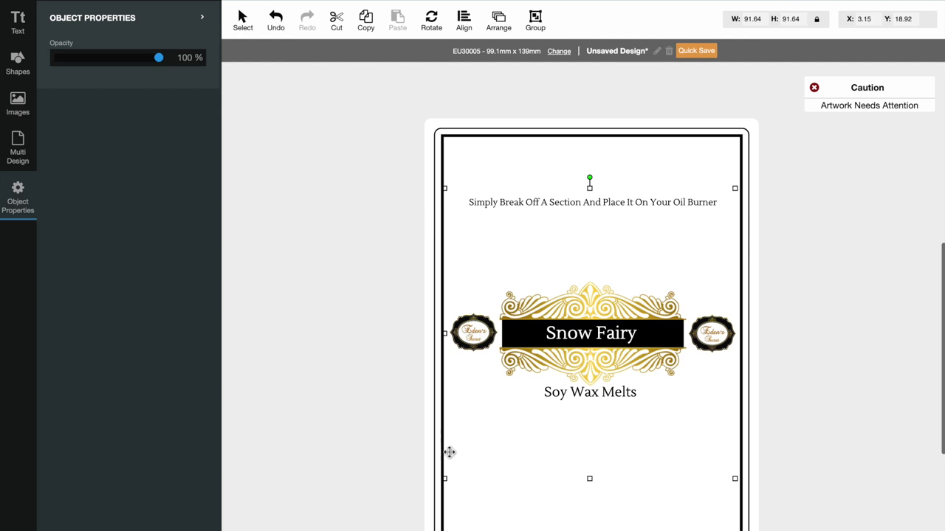
left_click(362, 442)
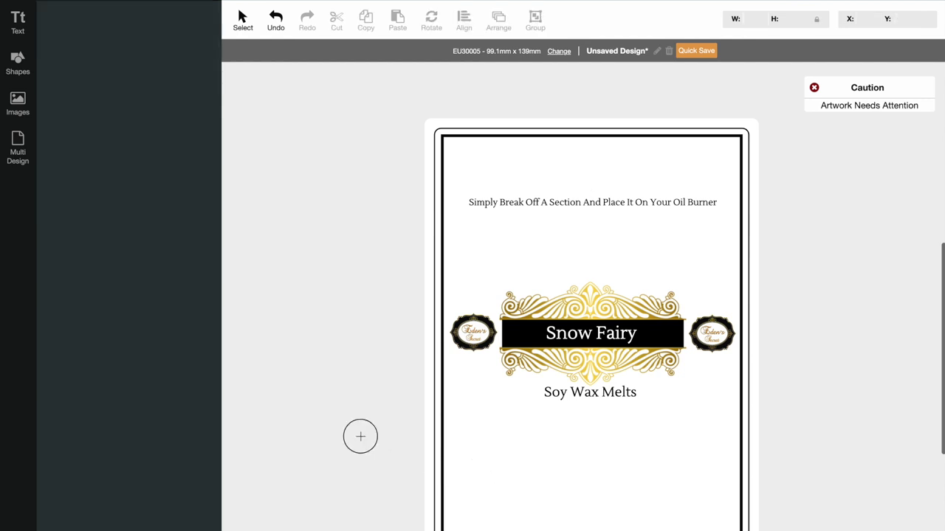
Go to the Oasis Oils website in the browser and open its shared folder of CLP, SDS and IFRA documents
left_click(21, 27)
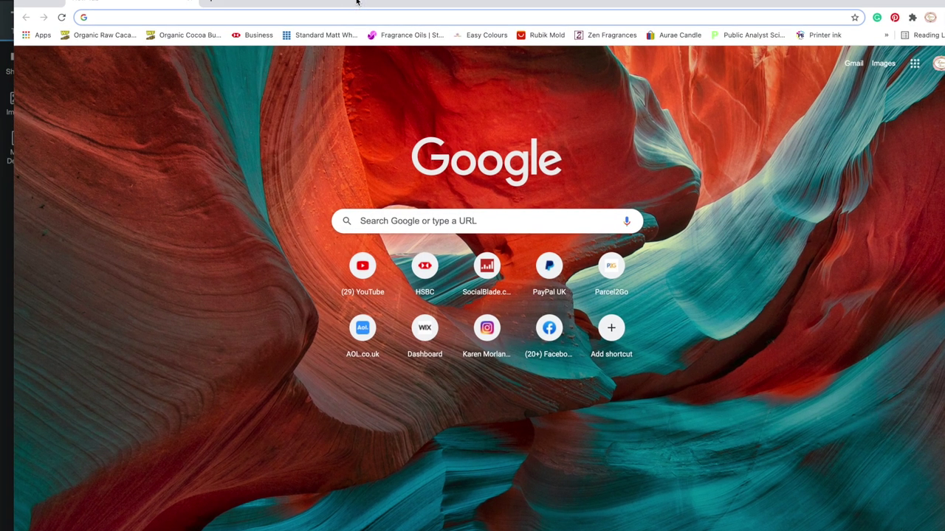
type("oasis oils")
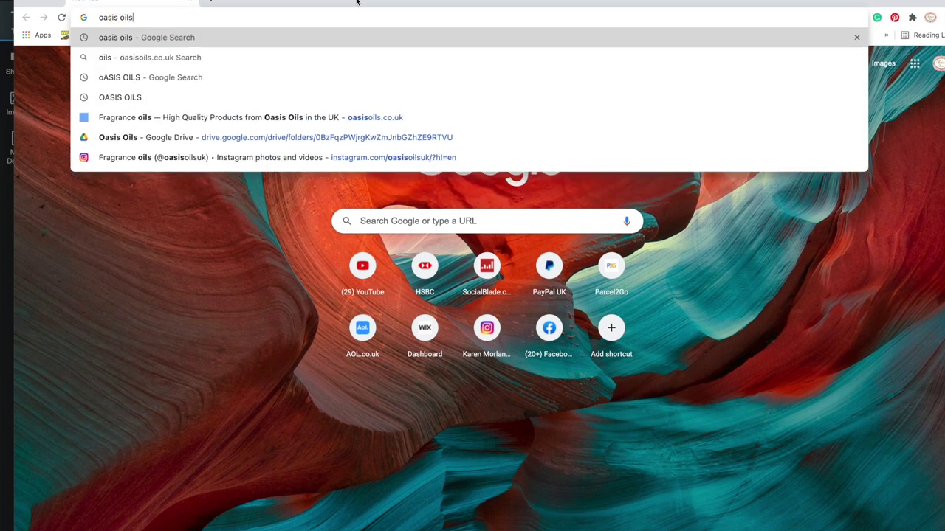
key("Return")
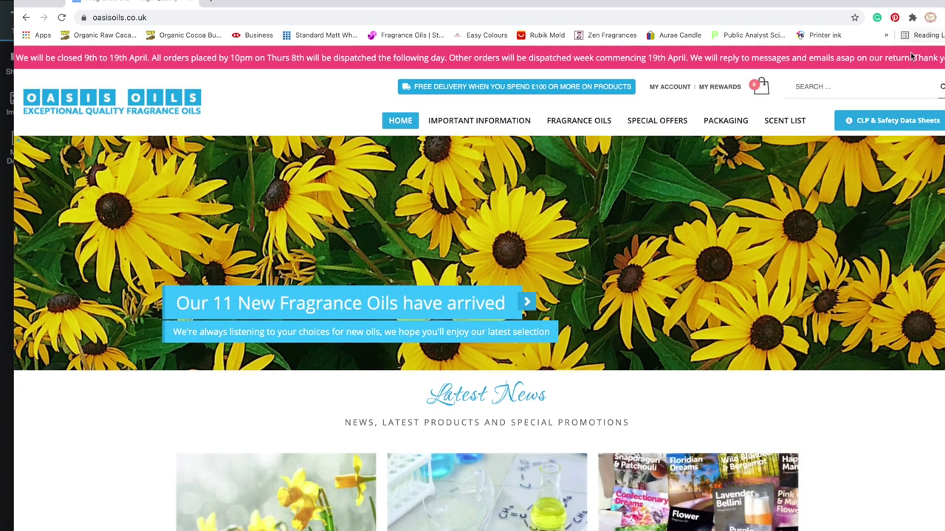
left_click(878, 126)
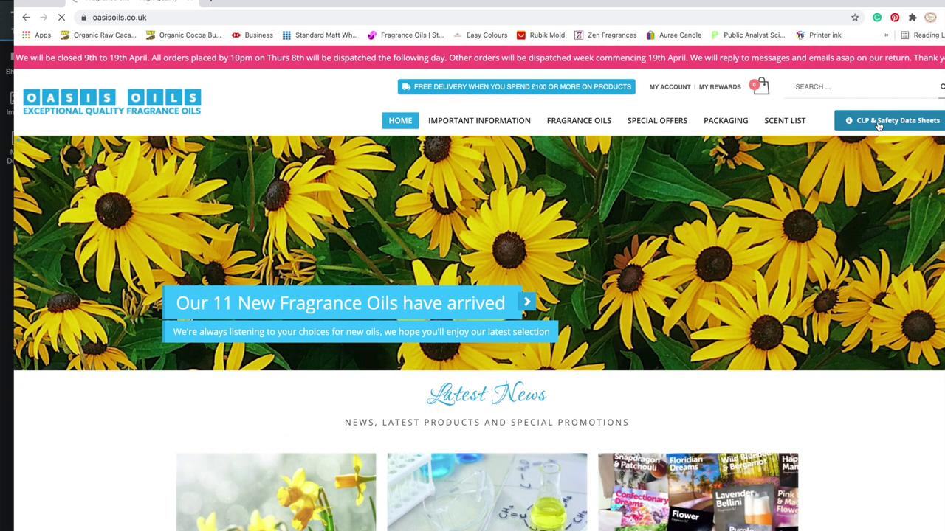
scroll(443, 389, "down", 3)
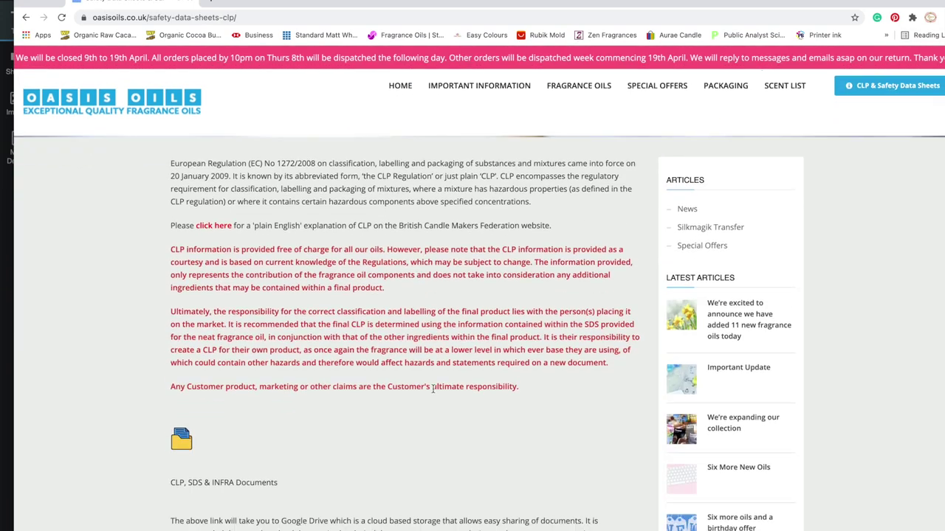
left_click(187, 372)
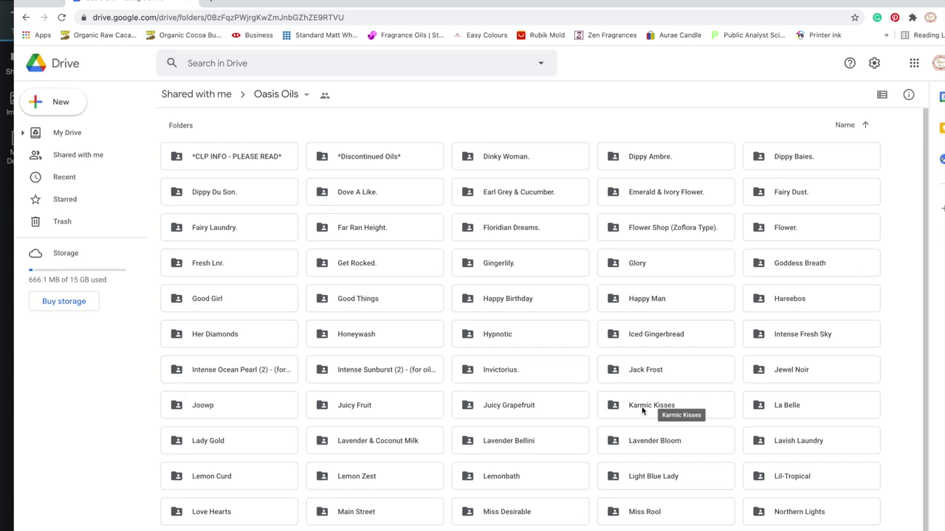
Open the Snow Fae folder and its CLP label information document for 10% in a non-hazardous base
scroll(641, 411, "down", 2)
scroll(642, 411, "down", 1)
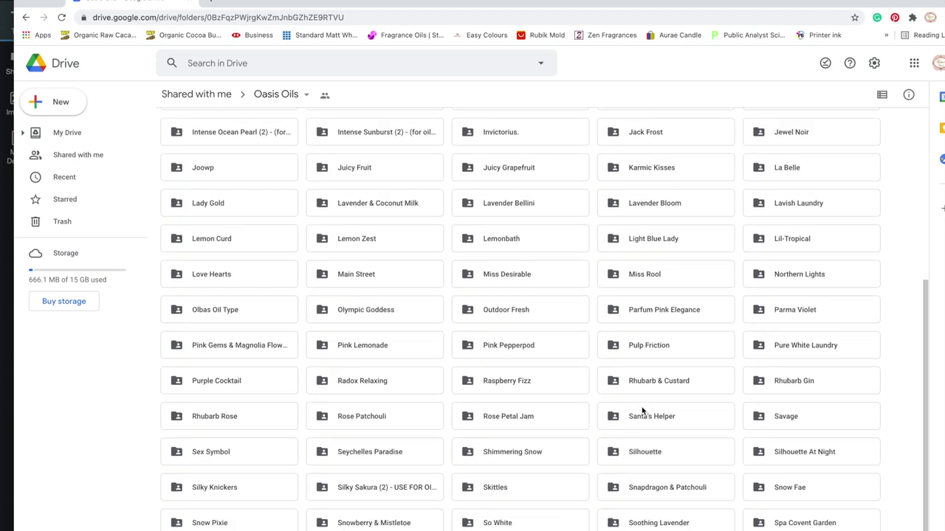
left_click(799, 491)
double_click(800, 491)
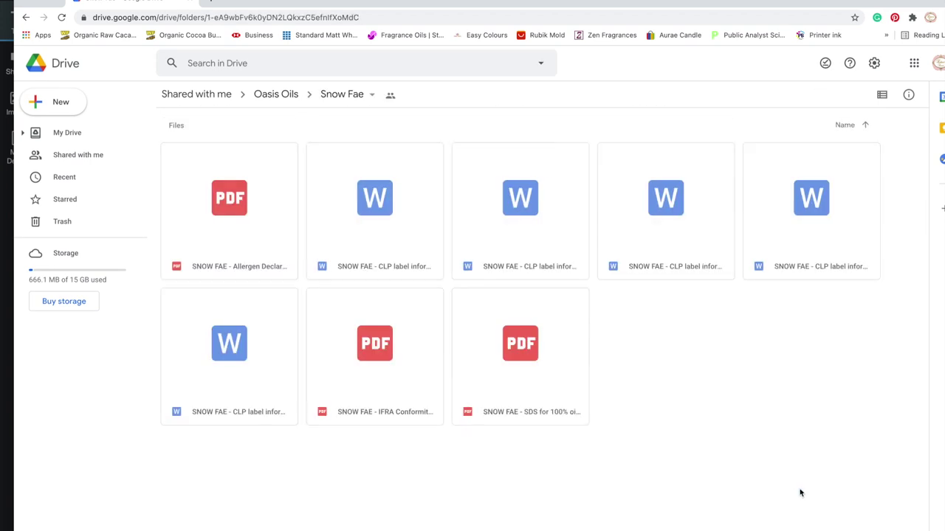
double_click(360, 217)
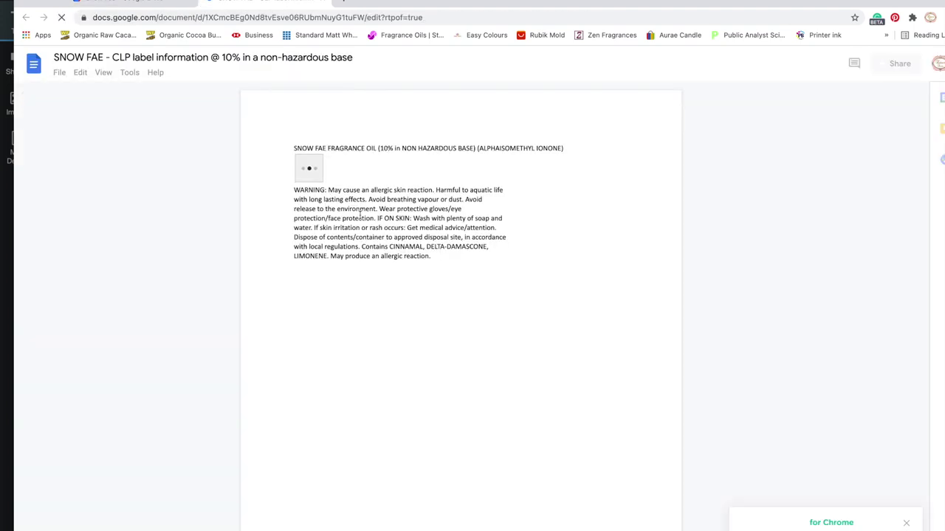
Capture a screenshot of the Snow Fae CLP heading, hazard symbol and warning text, and return to the label design
key("super+shift+4")
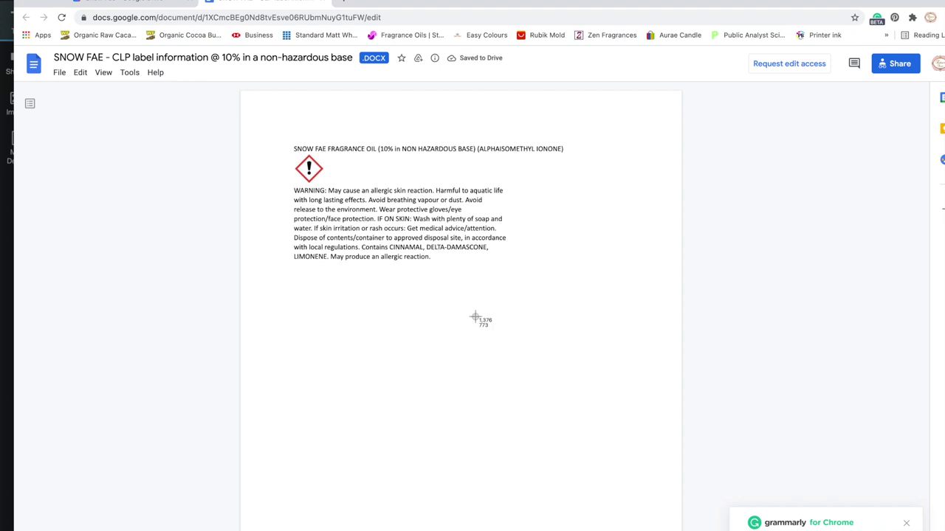
left_click_drag(275, 270, 583, 139)
left_click(324, 2)
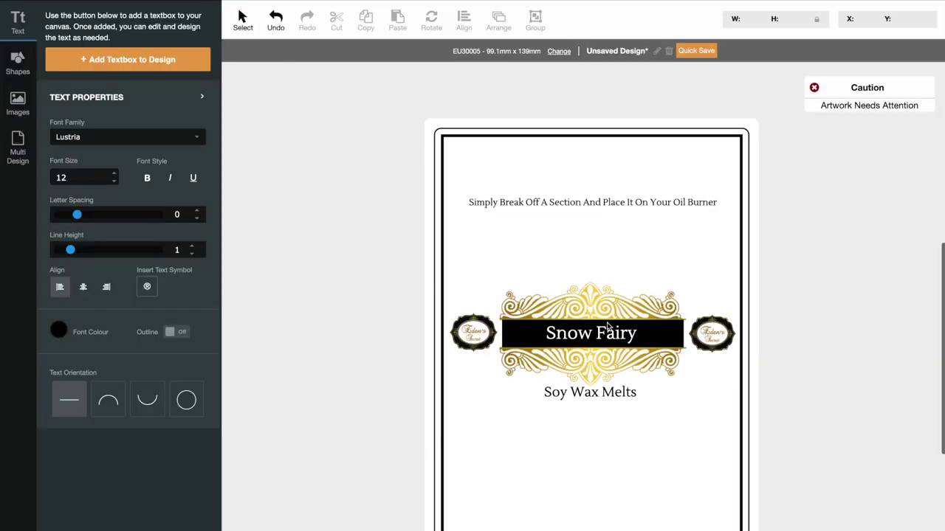
Open the CLP screenshot over the label design, place its window clear of the label, and return to the design
left_click_drag(944, 136, 944, 243)
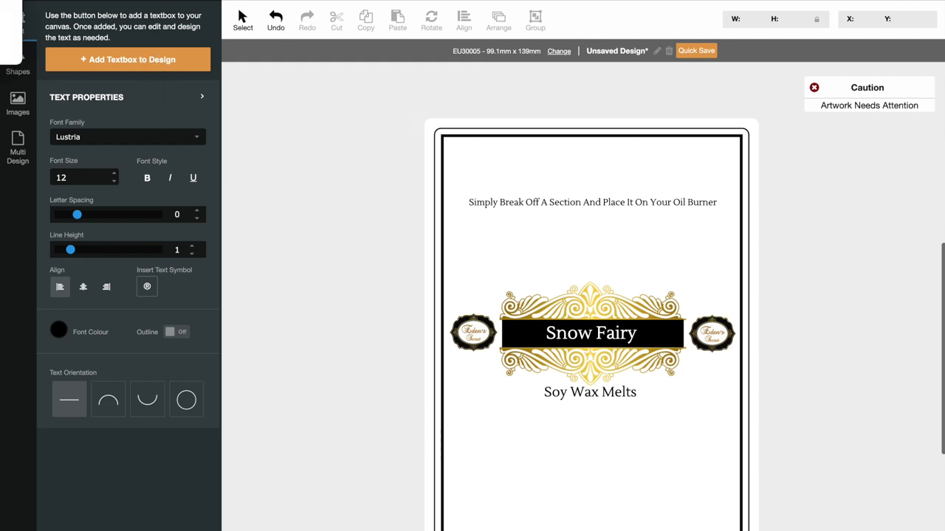
left_click_drag(11, 30, 383, 258)
left_click_drag(495, 295, 535, 304)
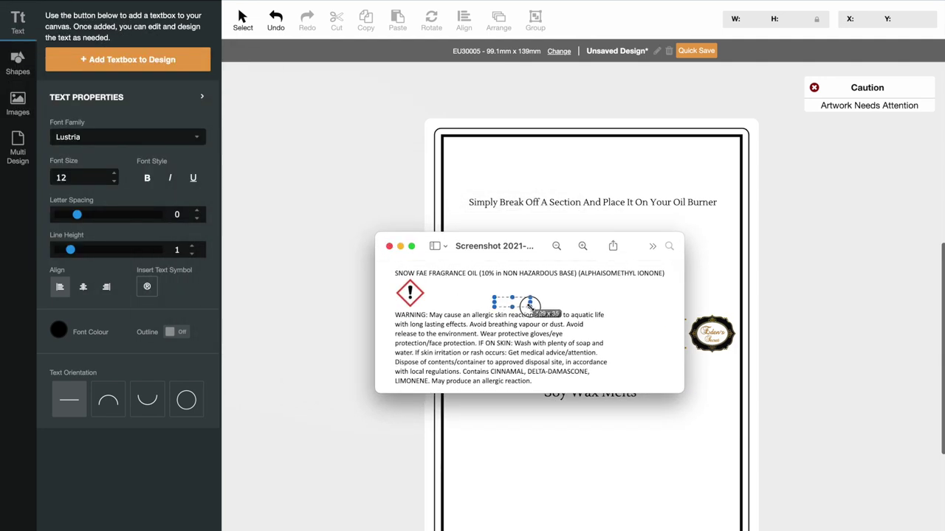
left_click_drag(405, 240, 460, 255)
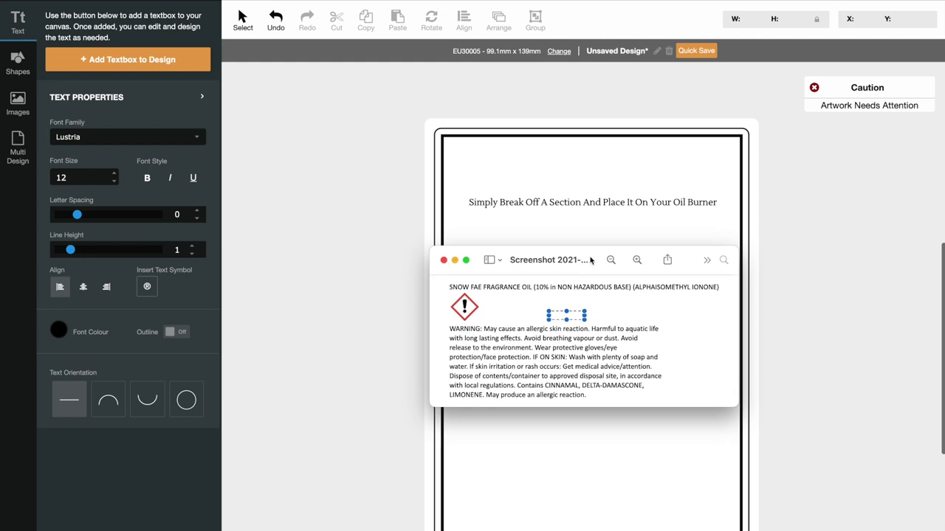
left_click_drag(590, 260, 933, 238)
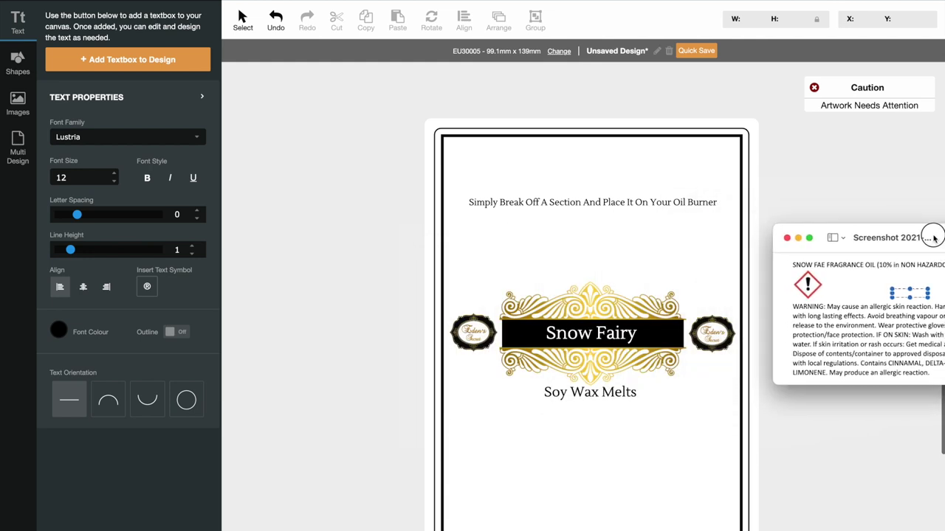
left_click(351, 338)
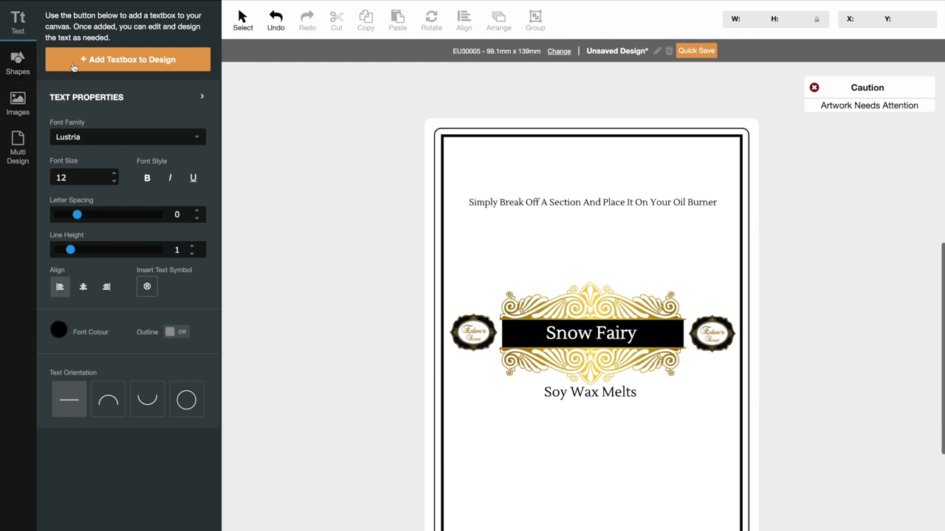
Add a textbox to the design, try to select its placeholder text, and deselect the textbox
left_click(122, 62)
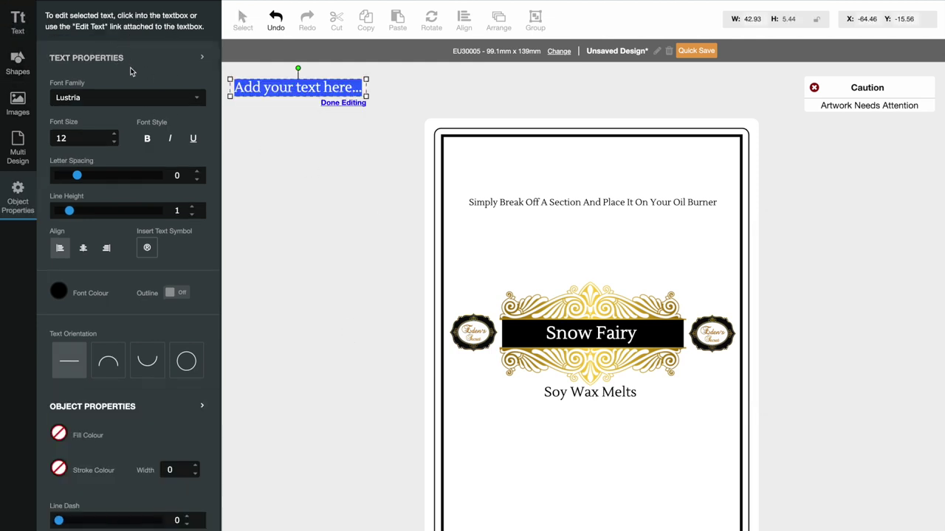
left_click_drag(235, 87, 272, 87)
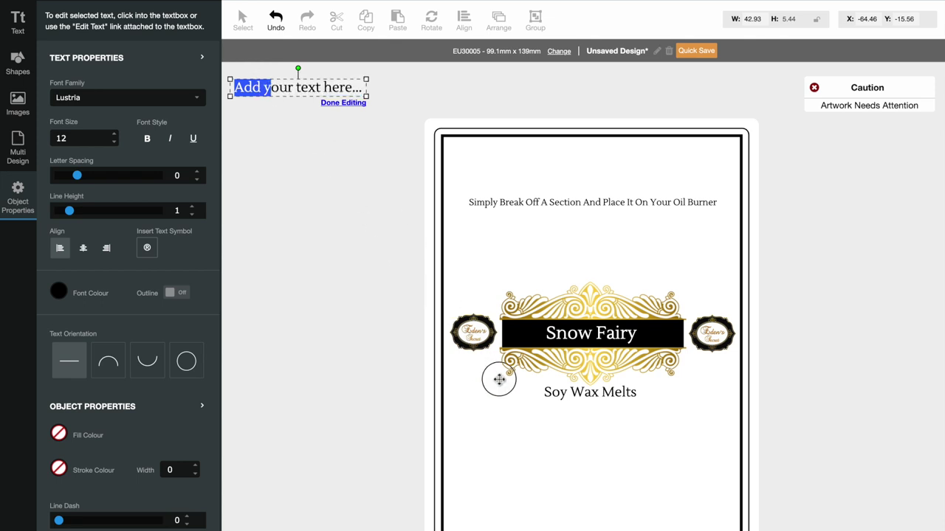
left_click(279, 87, "shift")
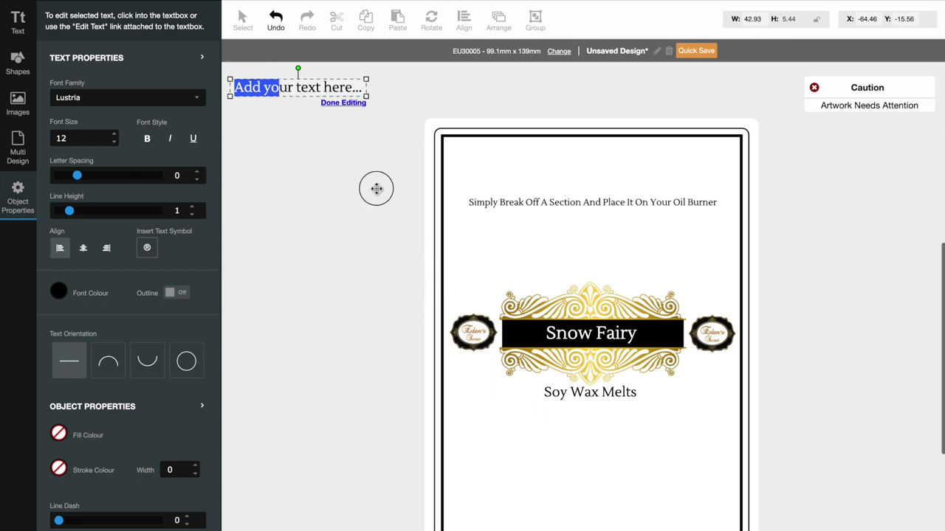
key("shift+Left")
key("shift+Left")
key("shift+Left")
key("shift+Left")
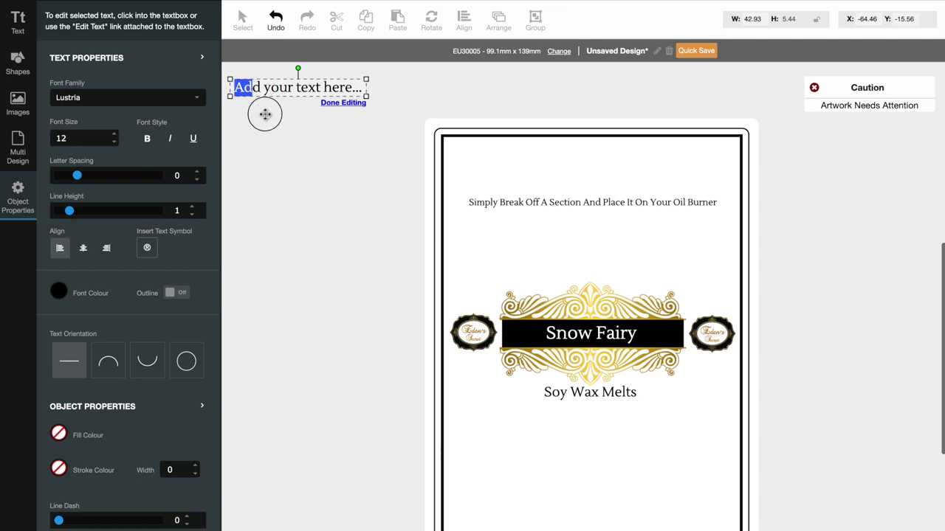
left_click(272, 83, "shift")
left_click(280, 87, "shift")
left_click(287, 86)
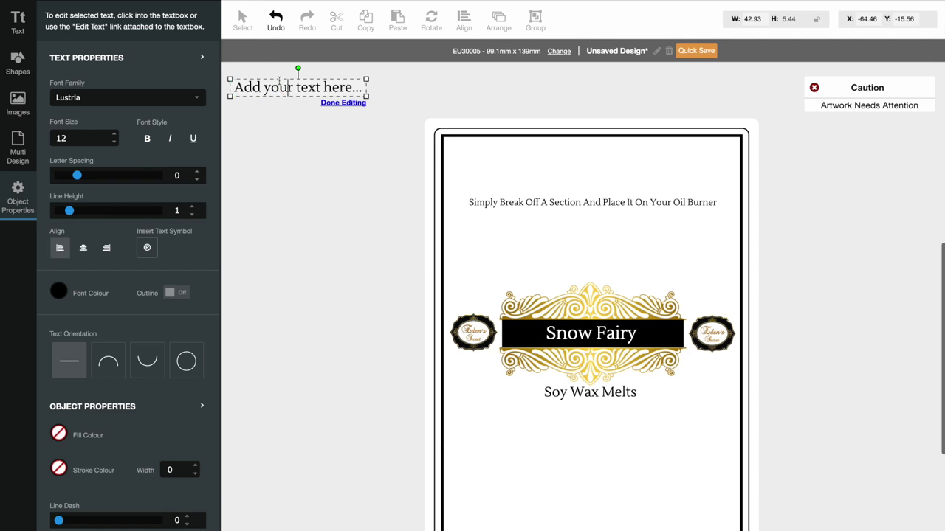
left_click(280, 87, "shift")
left_click(377, 133)
left_click(245, 82)
left_click_drag(362, 89, 273, 99)
left_click(287, 122)
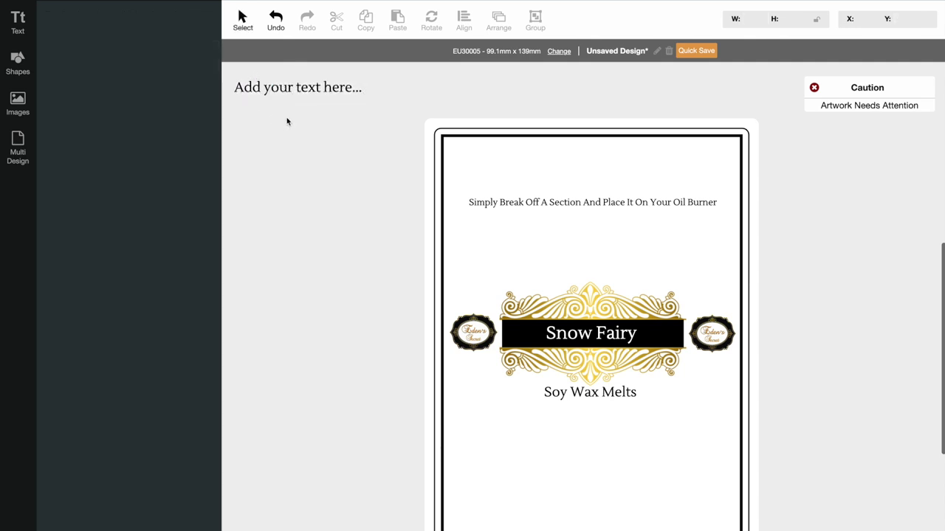
Add a second textbox, place it above the label, and widen it to about 65.5 mm
left_click(18, 22)
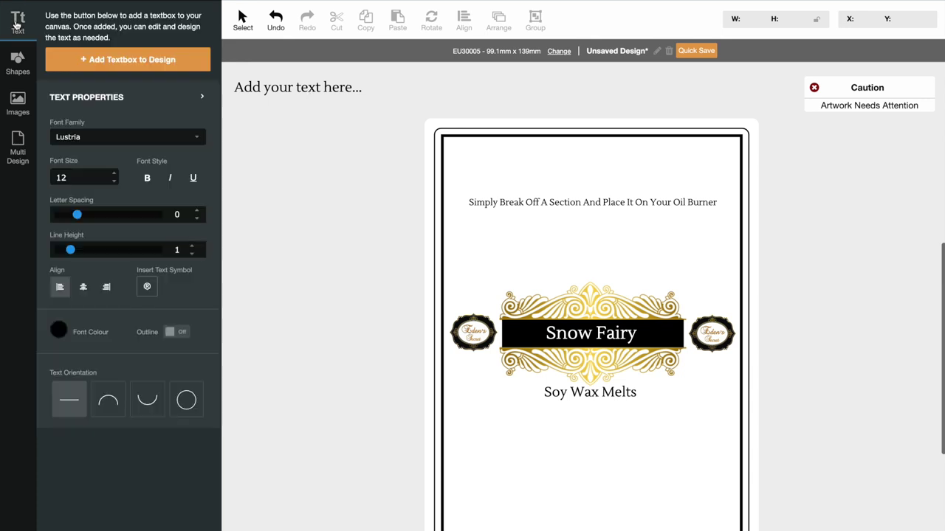
left_click(111, 60)
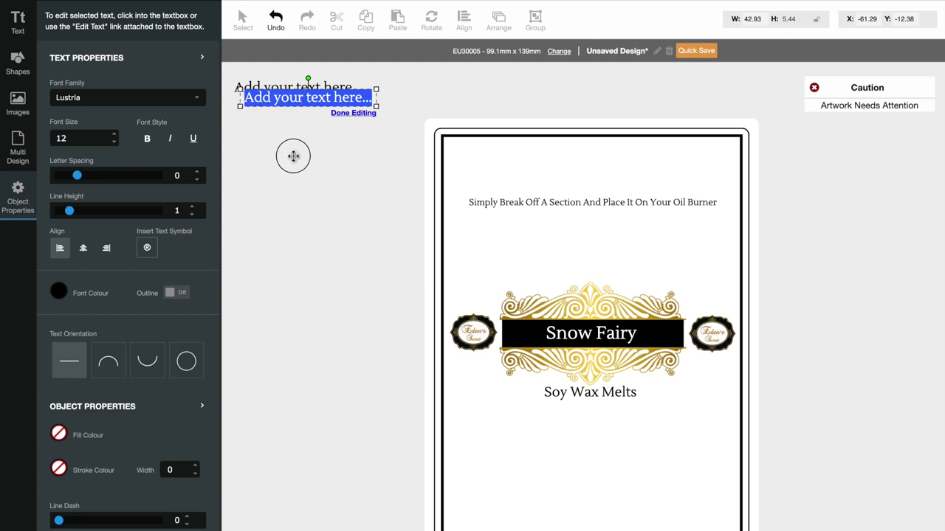
left_click(273, 96)
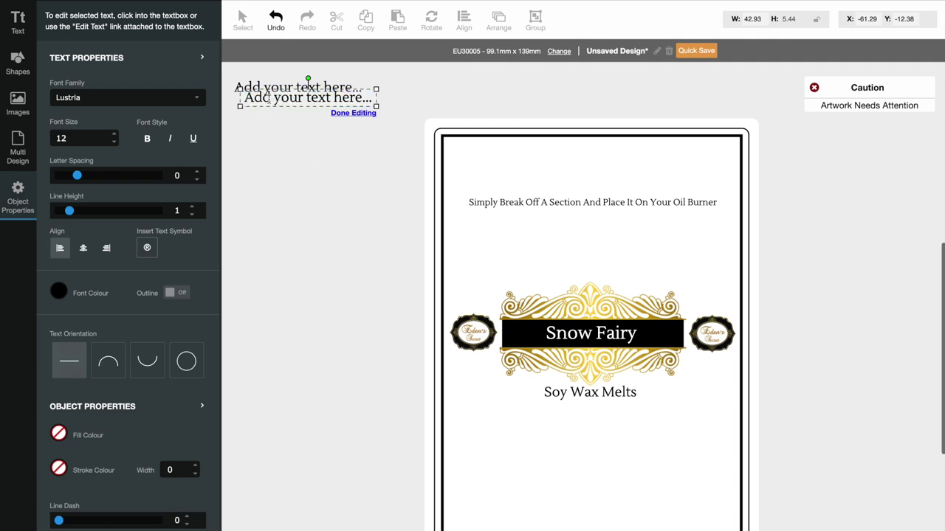
left_click_drag(239, 106, 302, 101)
left_click_drag(375, 122, 693, 322)
left_click_drag(266, 106, 481, 148)
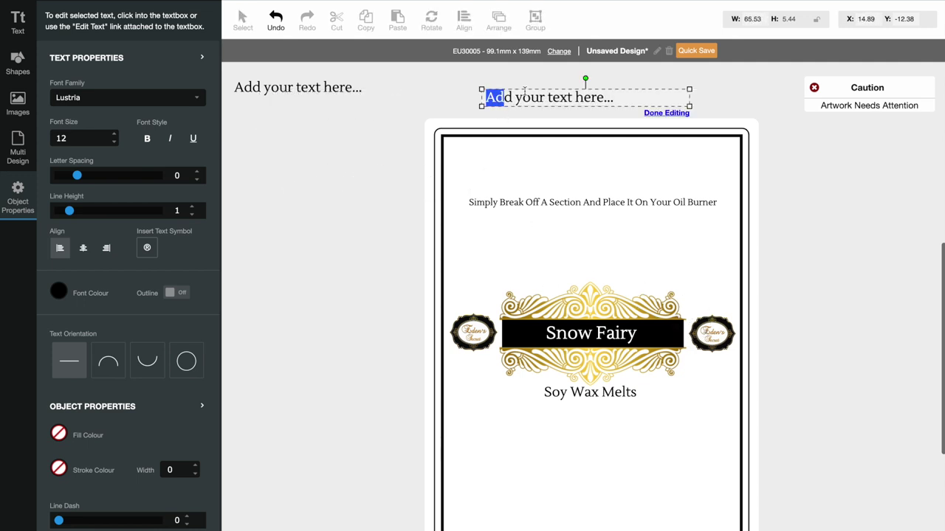
Move the second textbox below "Soy Wax Melts" to about X 5.6, Y 98.35 mm, and widen it to about 88 mm
left_click_drag(524, 88, 535, 432)
left_click_drag(515, 448, 453, 455)
left_click(461, 454)
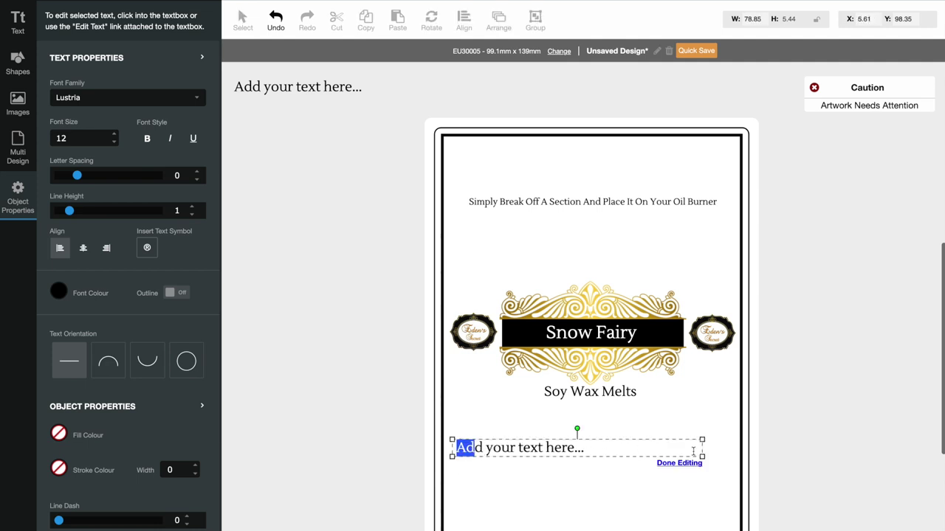
left_click_drag(702, 456, 729, 461)
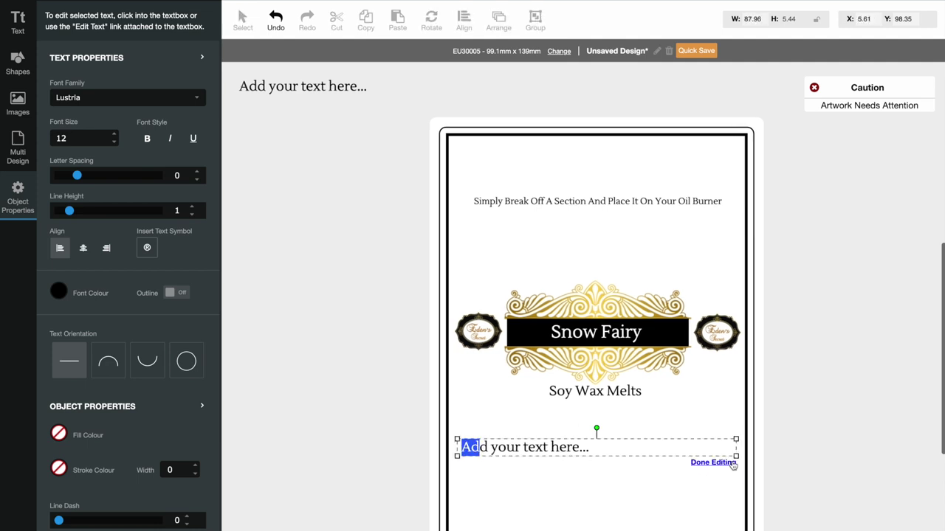
Consult the CLP screenshot and replace the placeholder text in the textbox below "Soy Wax Melts" with "Snow Fae"
key("super+Tab")
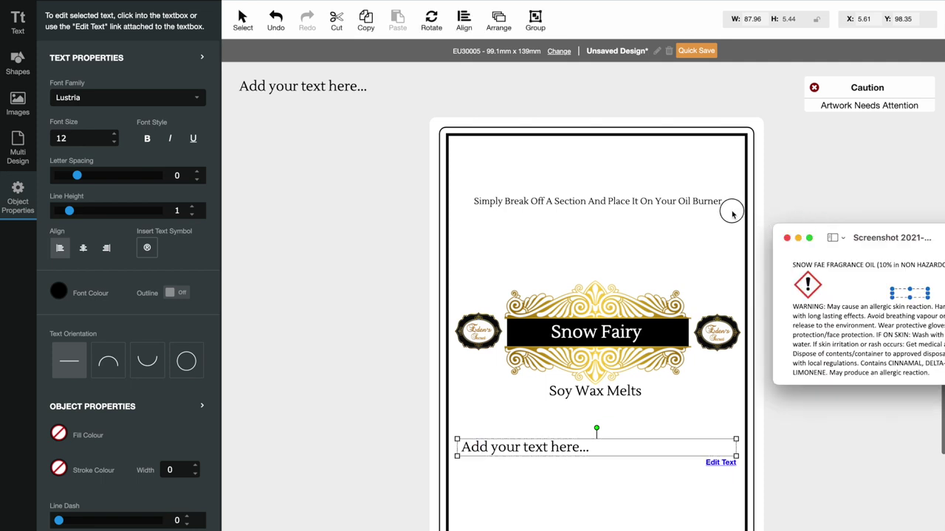
left_click_drag(810, 230, 485, 170)
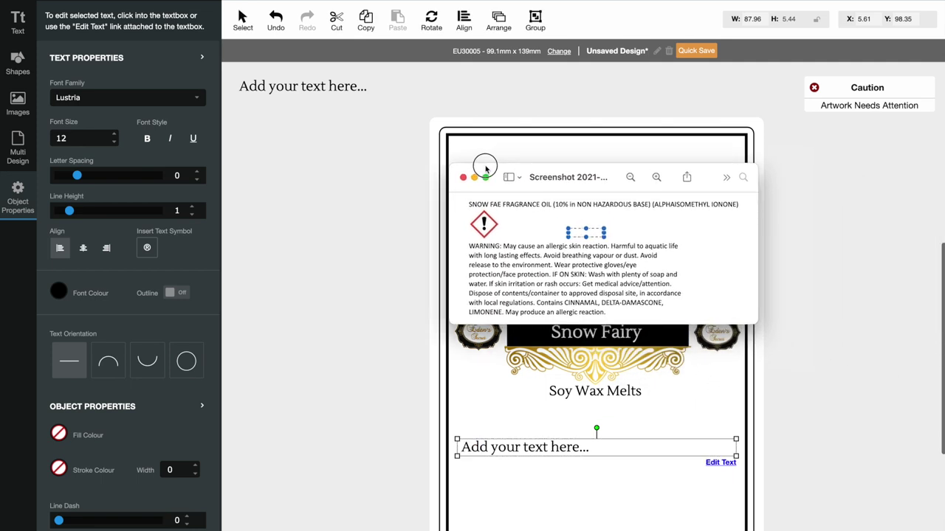
left_click(595, 449)
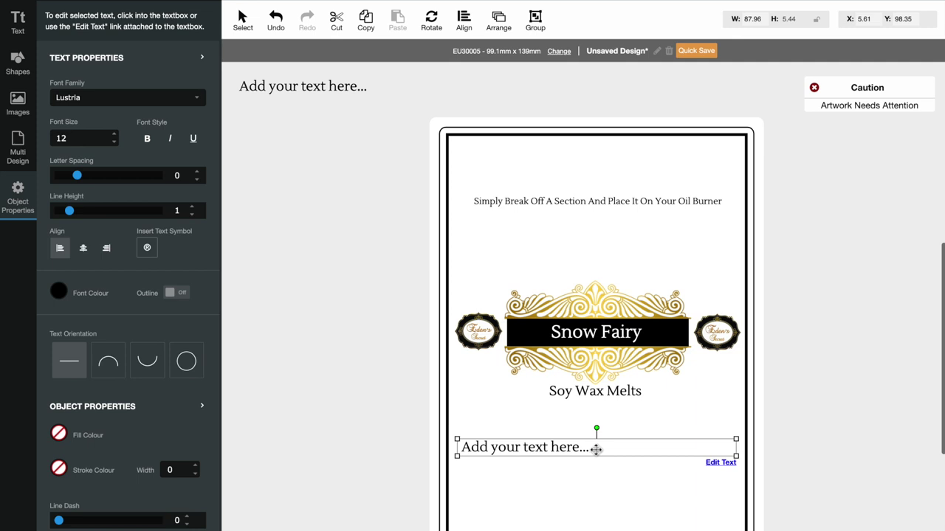
left_click(600, 448)
left_click(588, 448)
left_click_drag(589, 448, 458, 446)
key("BackSpace")
type("Snow Fae")
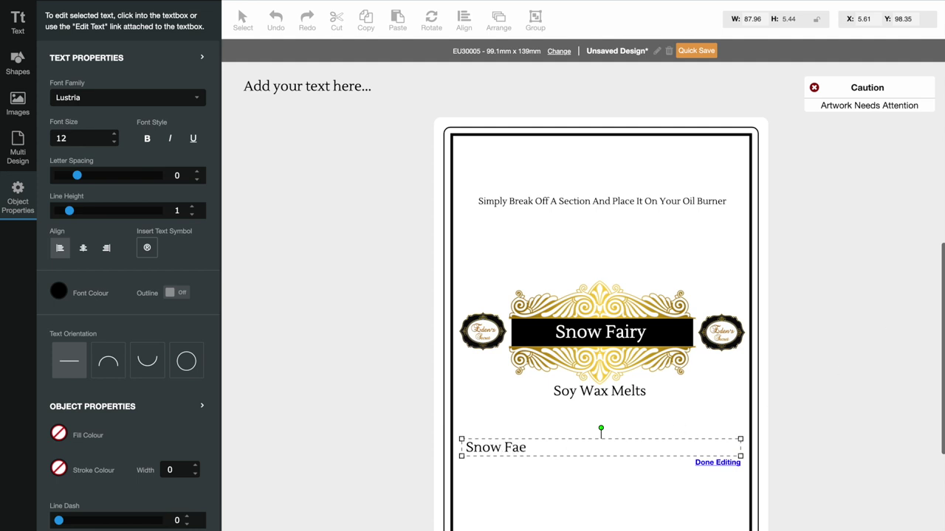
Bring up the CLP screenshot and move its window completely clear of the label design
key("super+Tab")
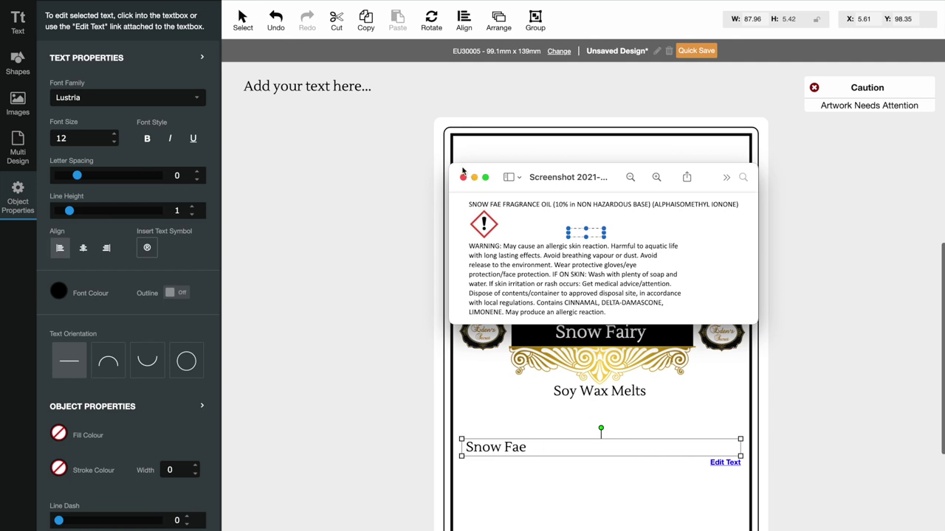
left_click_drag(463, 172, 793, 176)
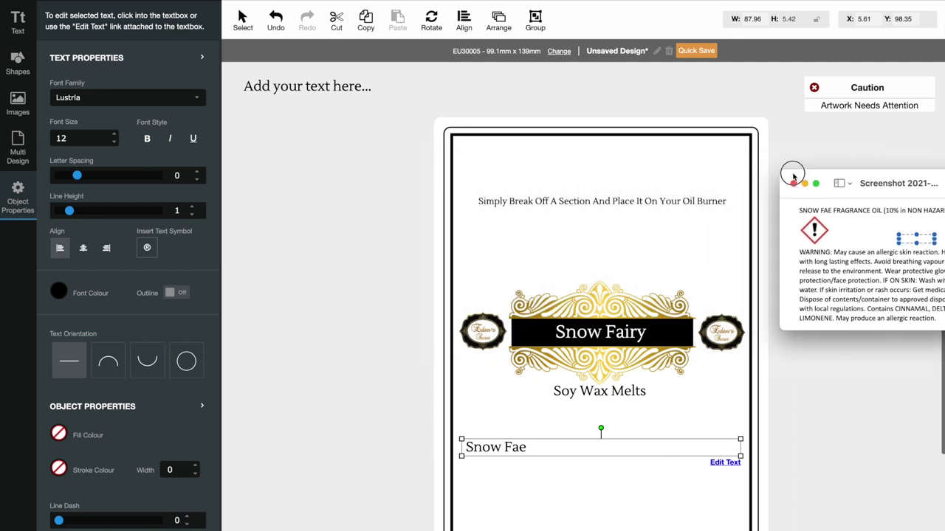
left_click(532, 448)
left_click(532, 448)
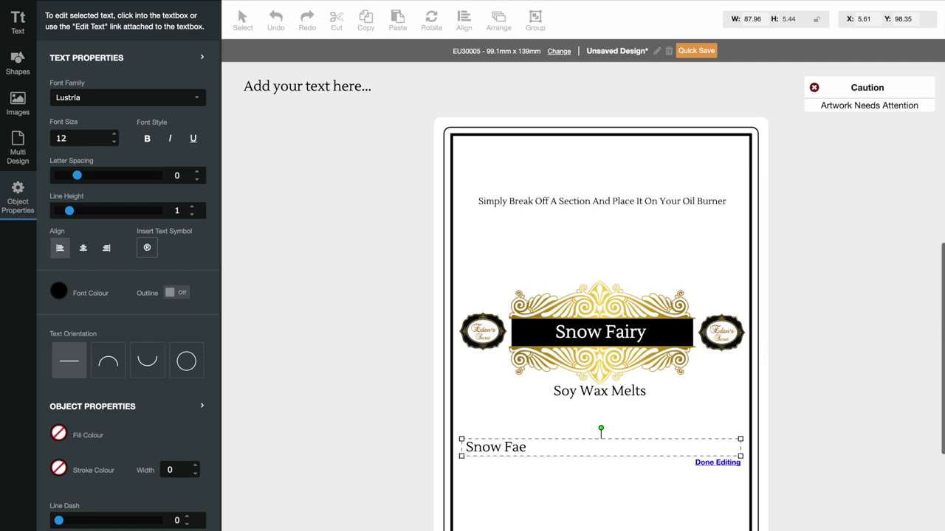
key("super+Tab")
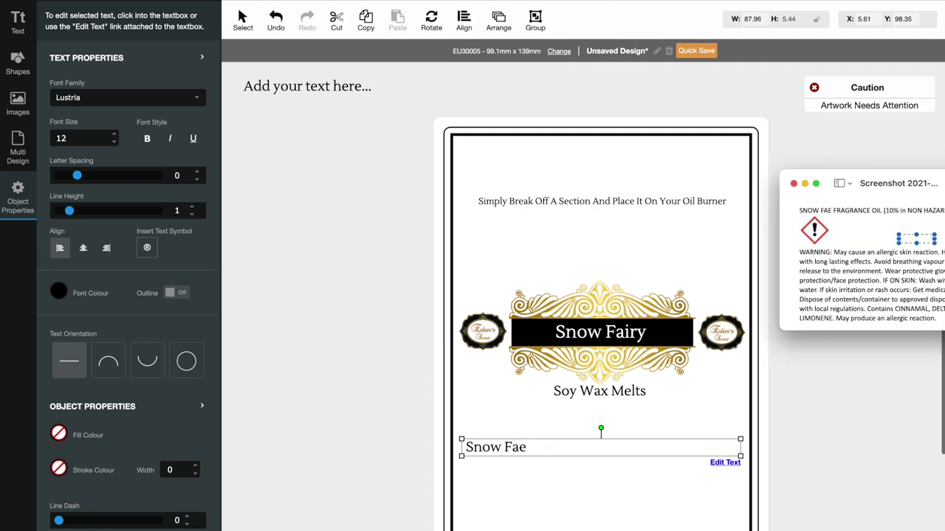
left_click_drag(897, 197, 0, 216)
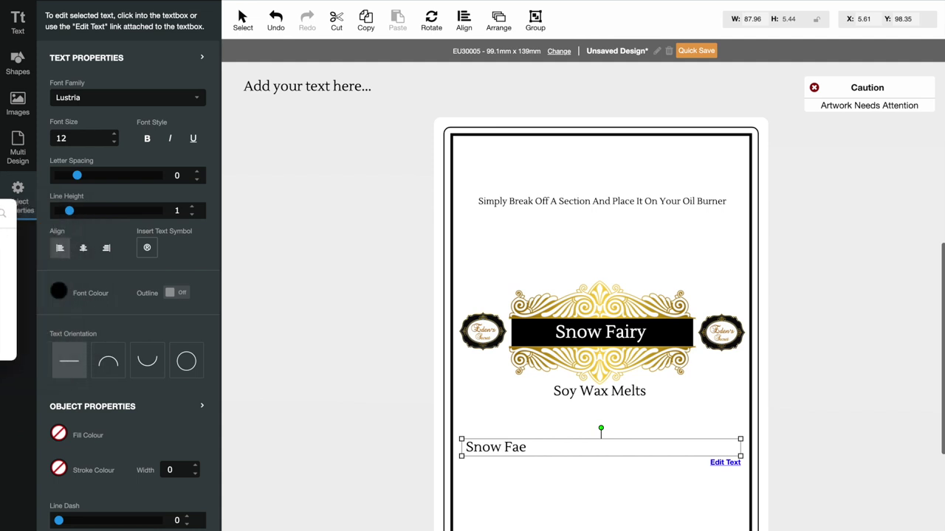
Set the "Snow Fae" text below "Soy Wax Melts" to font size 9 and centre-align it
left_click(540, 448)
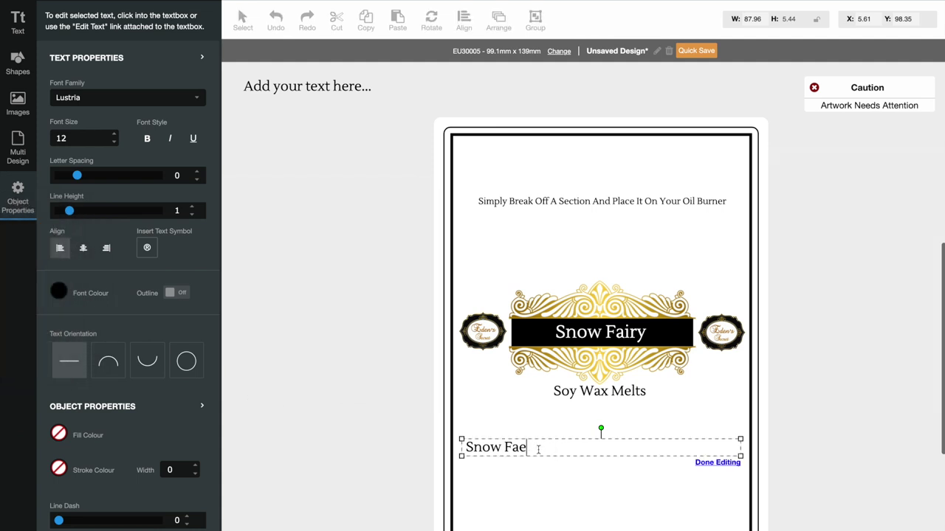
left_click_drag(464, 448, 565, 452)
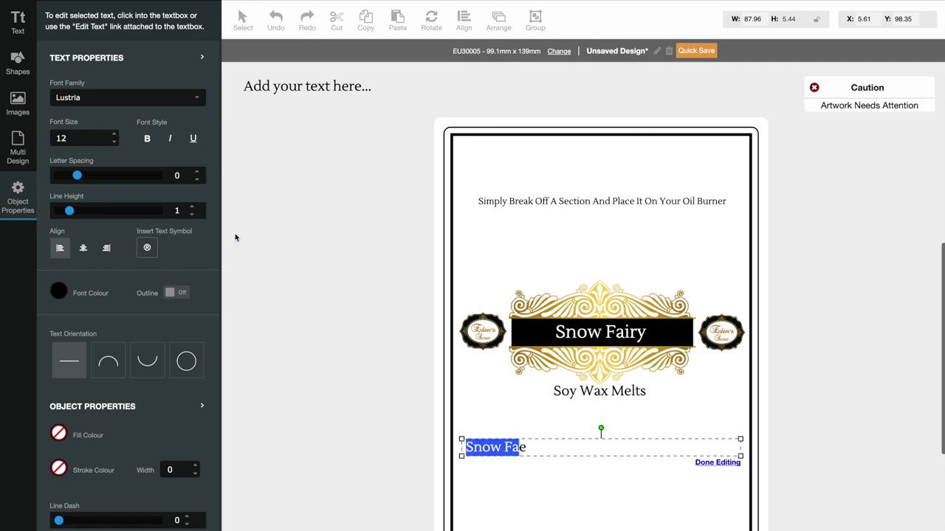
left_click(115, 143)
left_click(114, 143)
left_click(114, 143)
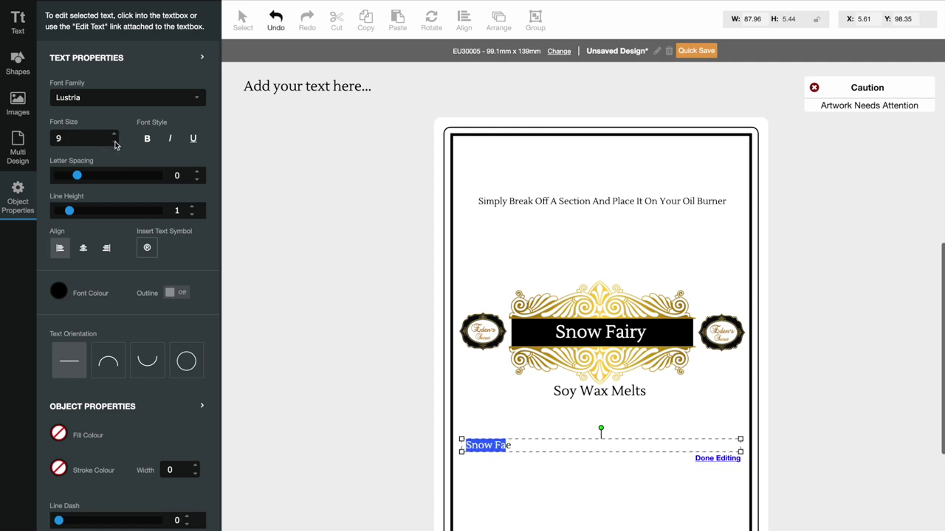
left_click(519, 445)
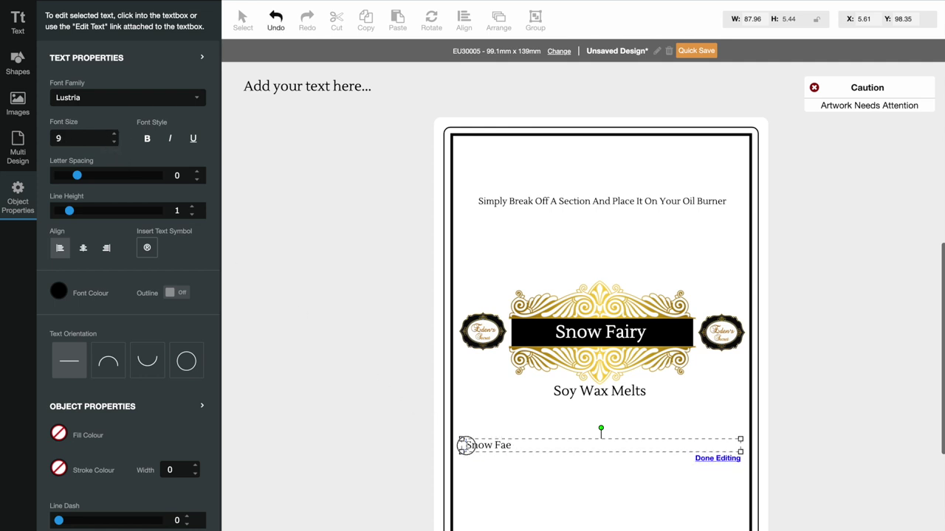
left_click_drag(461, 445, 508, 446)
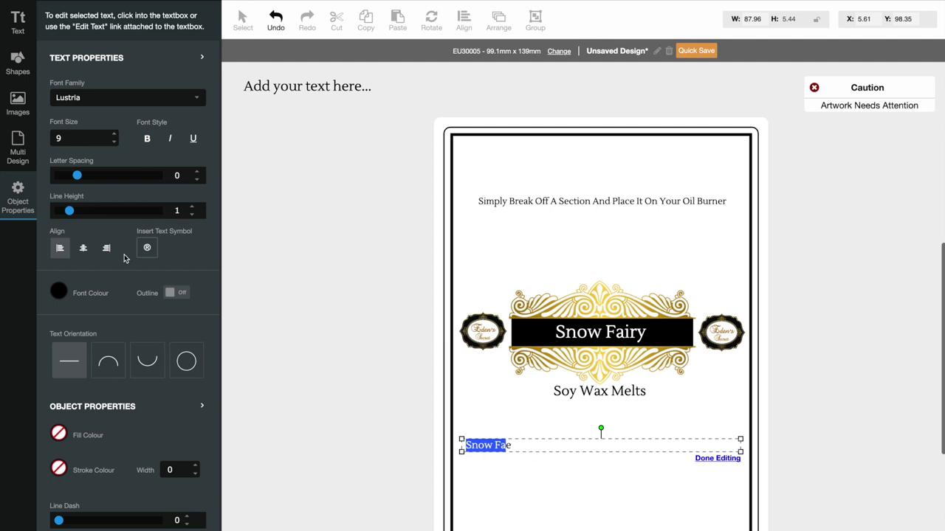
left_click(83, 250)
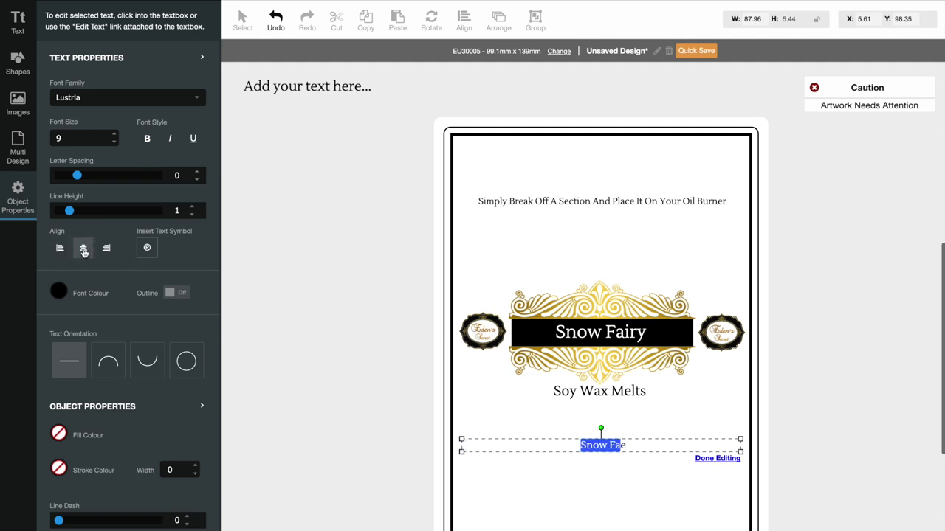
Extend the "Snow Fae" text so the line reads "Snow Fae Fragrance Oil (10% in Non Hazardous Base"
left_click(629, 446)
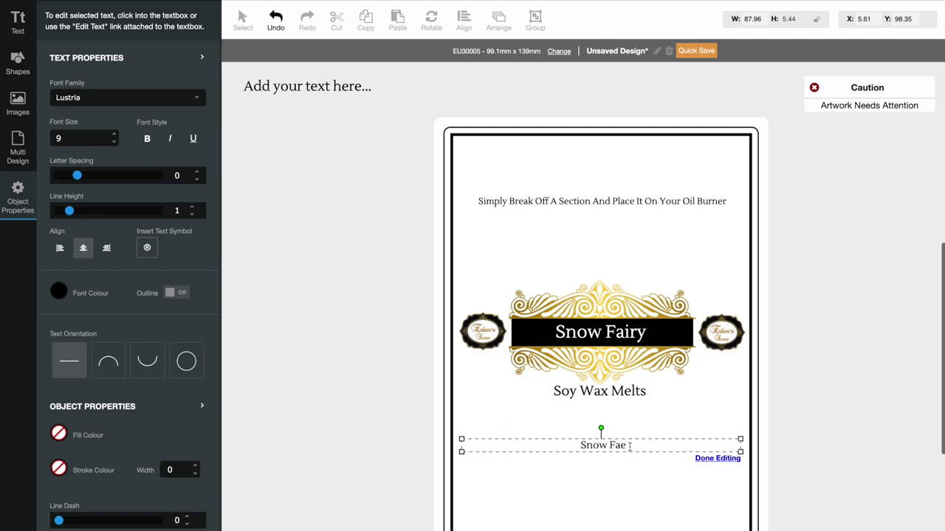
type("Fragrance")
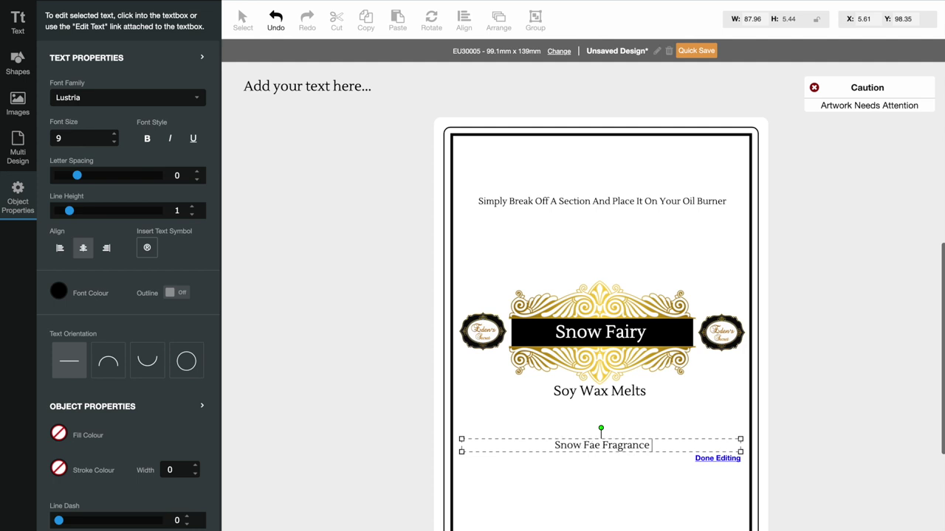
type(" Oil")
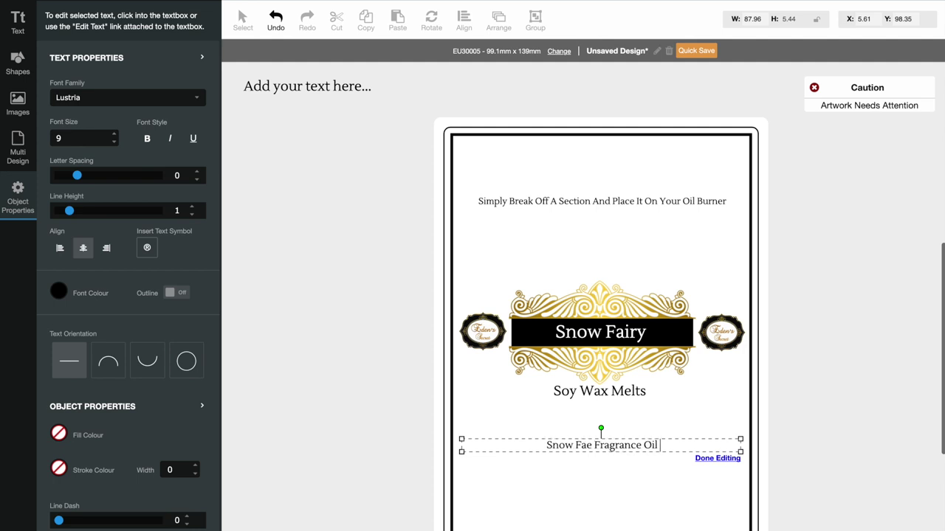
type(" (1")
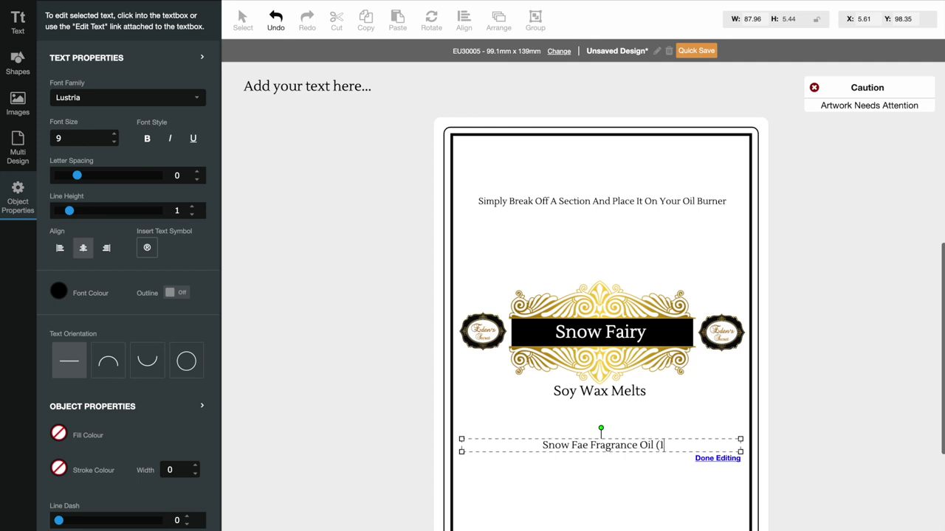
type("0%")
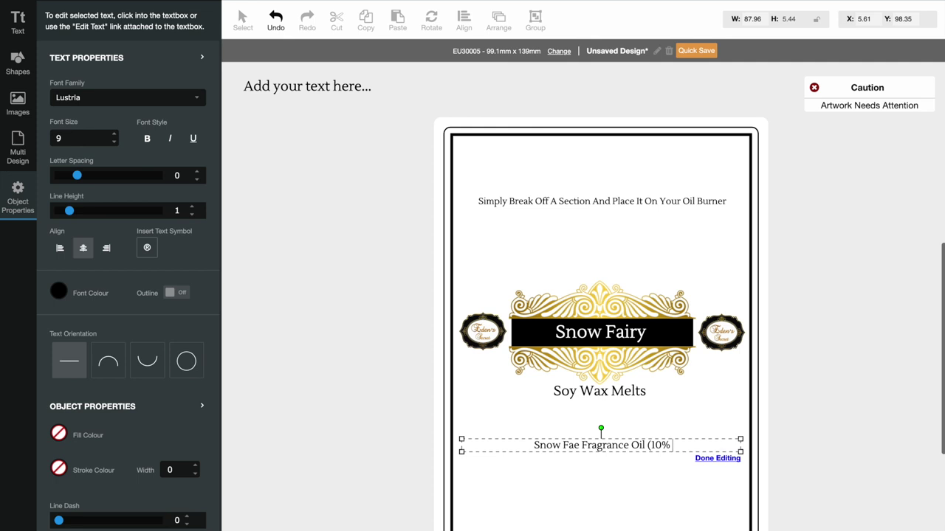
type("in")
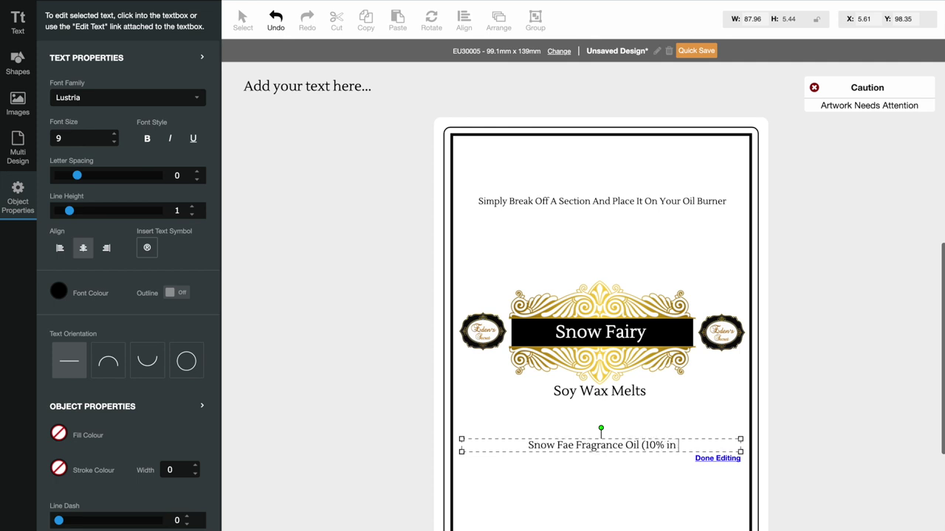
type(" Non Ha")
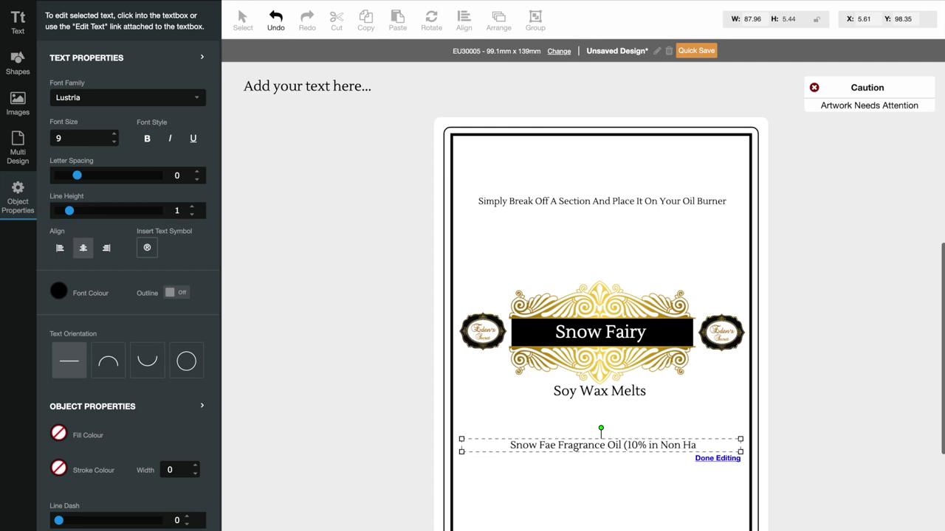
type("zar")
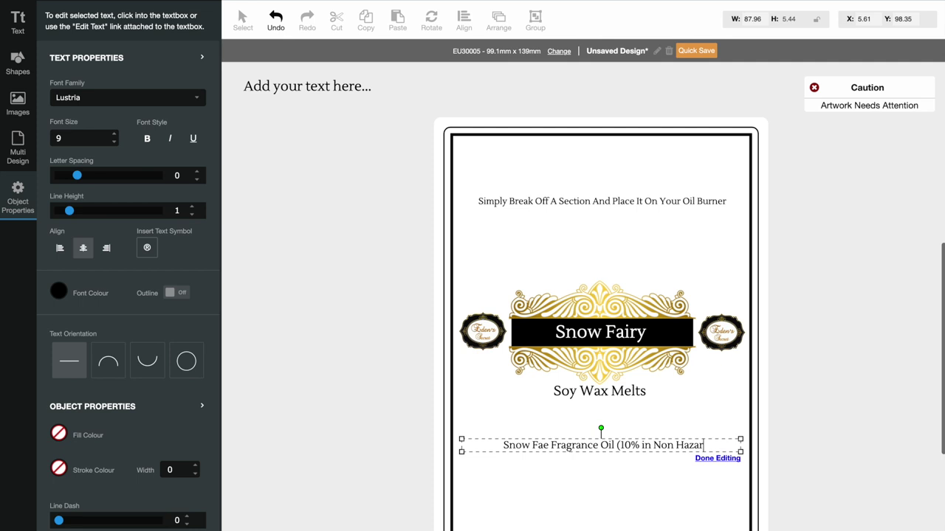
type("dous Base")
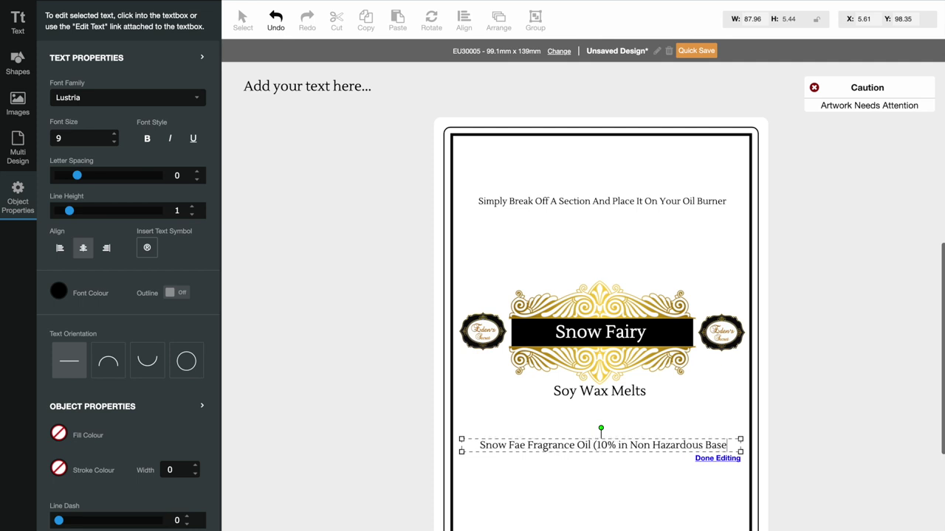
Add a second line reading "(Alphaisolethyl Ionone)" under the fragrance oil line in the same textbox
key("Return")
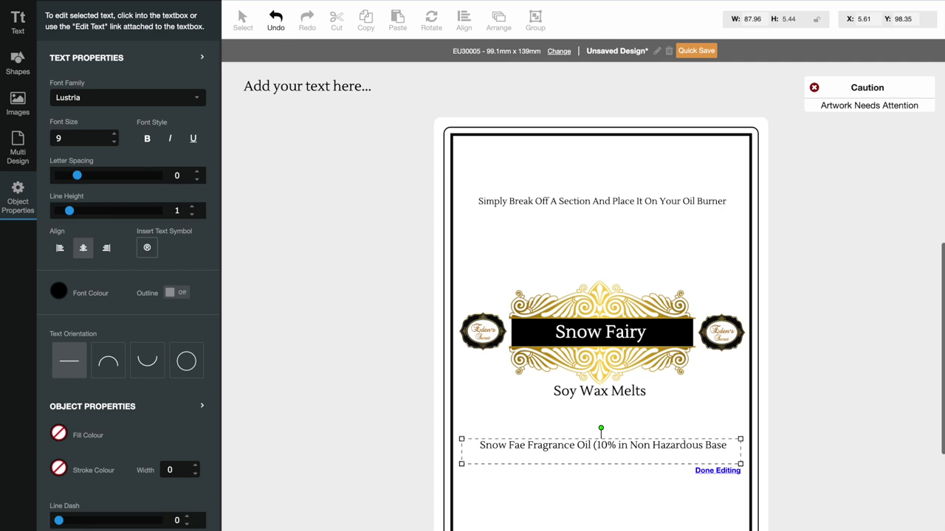
type("(Alphaisolethyl")
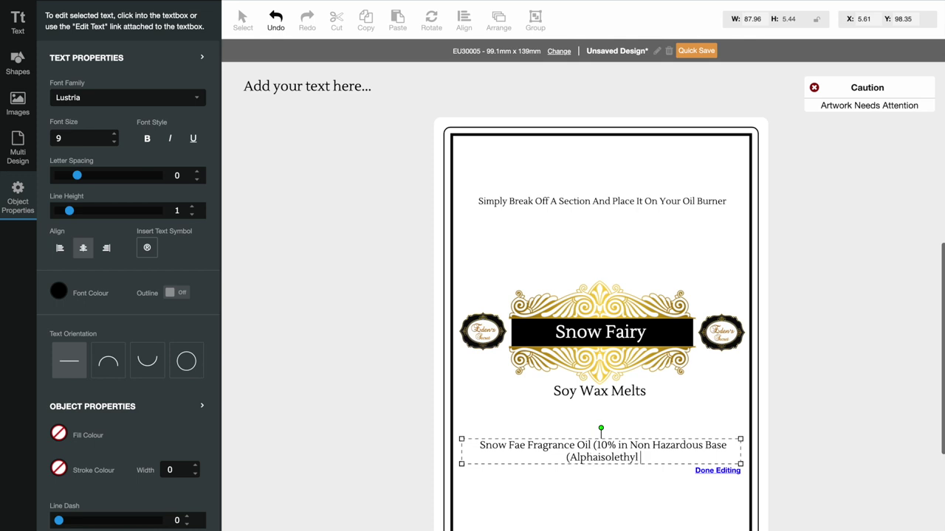
type(" Iono")
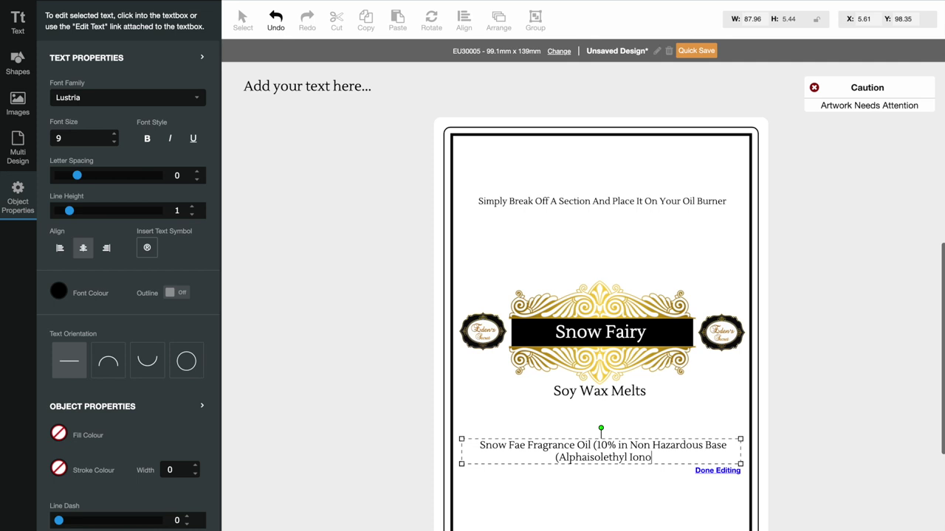
type("ne)")
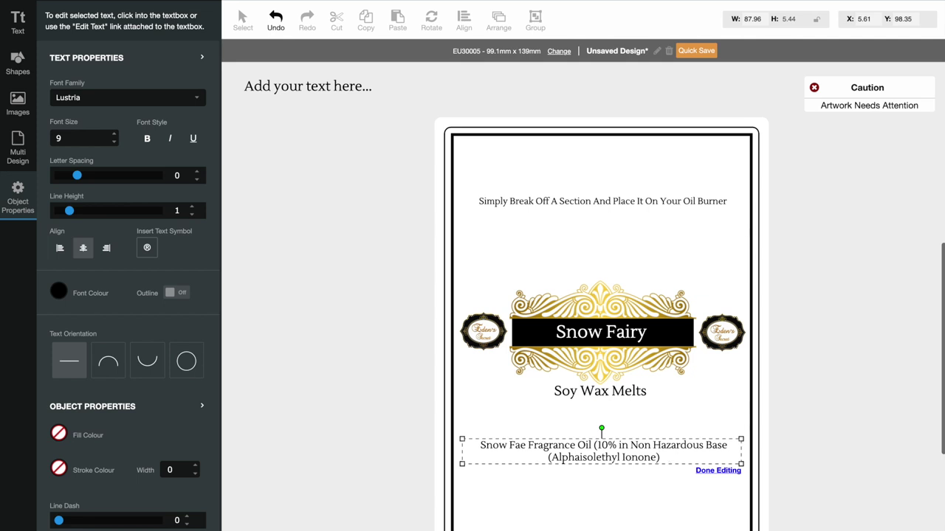
key("Return")
key("Return")
key("Return")
key("Return")
key("Return")
key("Return")
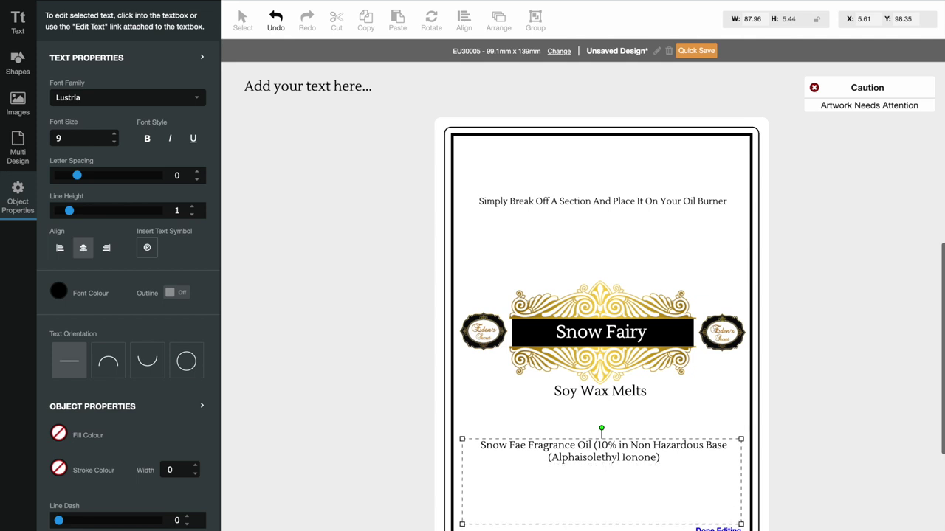
type("W")
key("BackSpace")
type("www.e")
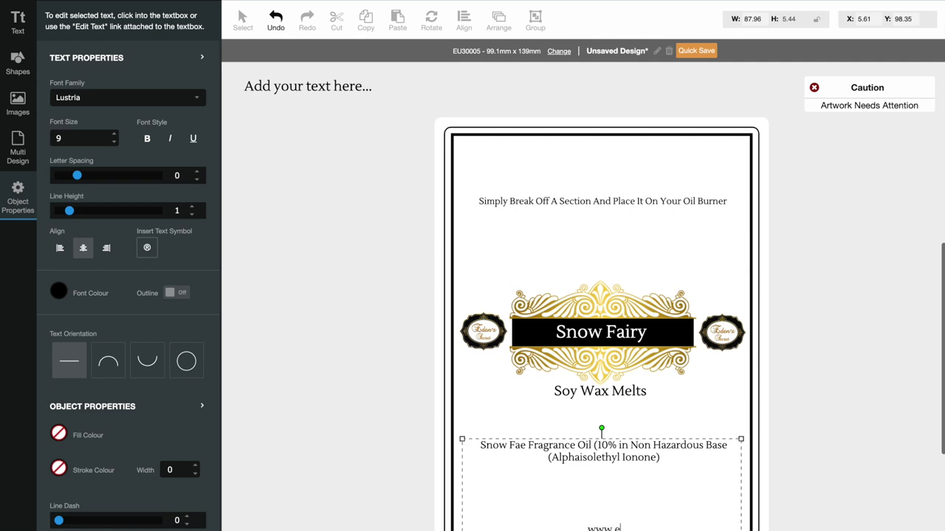
type("denssecret.co")
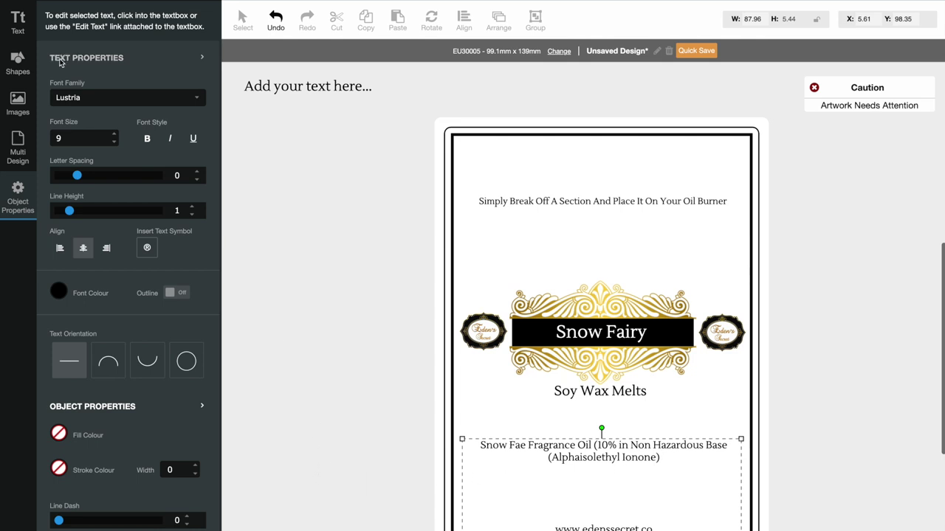
Switch to the Google Images pictogram results and save the GHS Irritant Symbol image to the Desktop as JPEG "Exclamation"
left_click(19, 102)
left_click(128, 94)
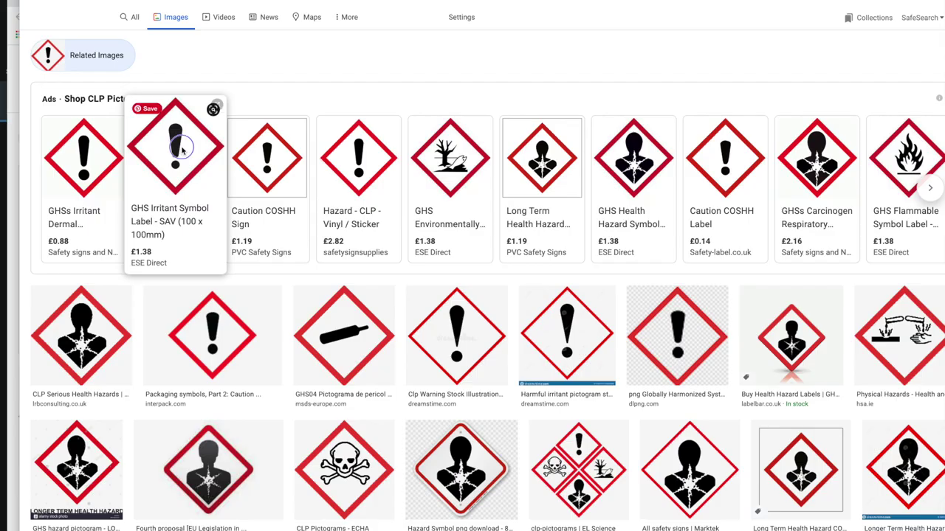
right_click(182, 152)
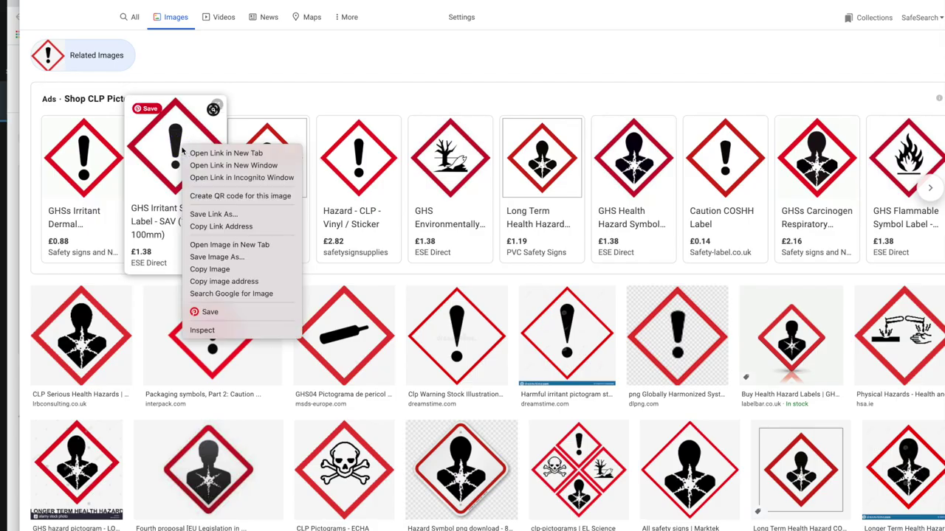
left_click(208, 258)
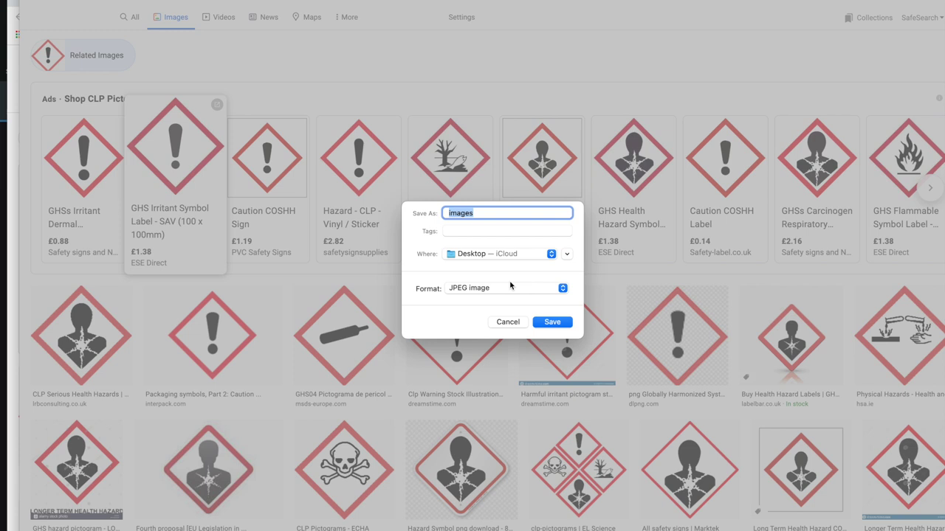
type("Exclamation")
left_click(554, 323)
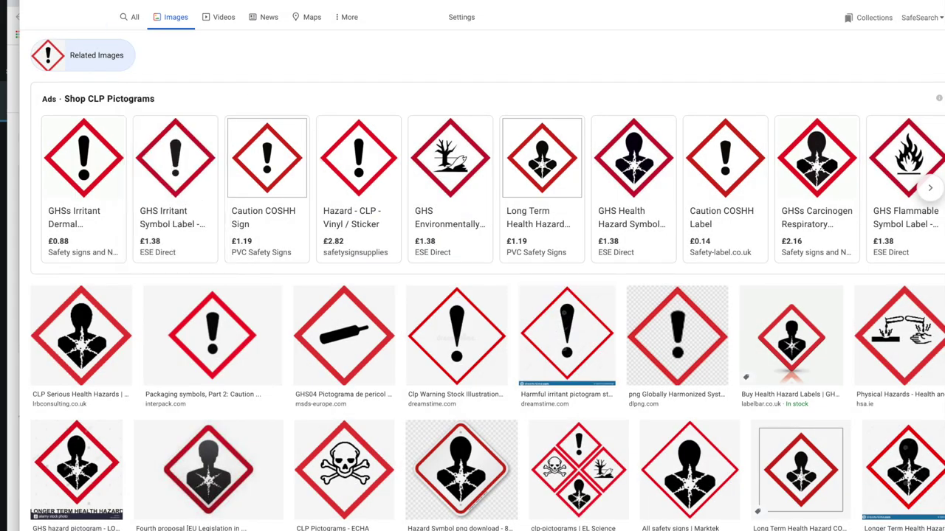
Save the GHS Environmentally Damaging pictogram to the Desktop as a JPEG image named "Aquatic"
right_click(451, 171)
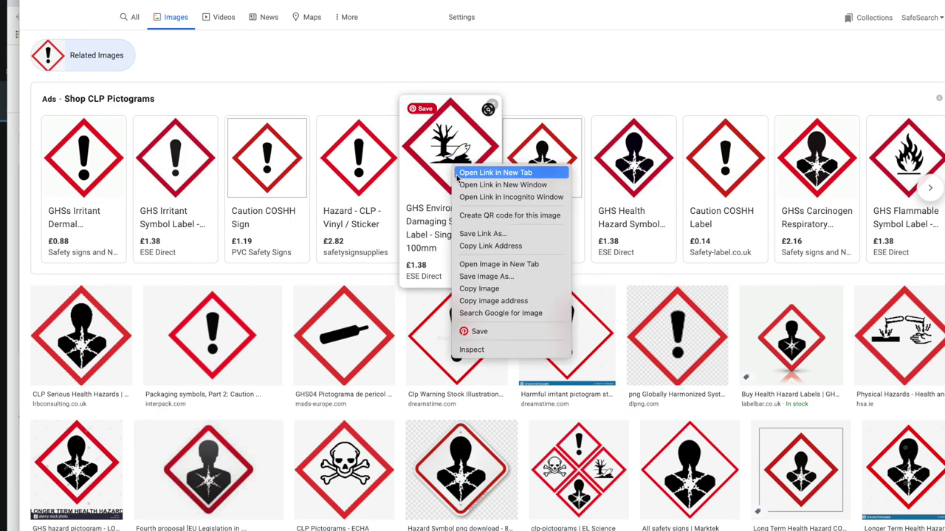
left_click(480, 276)
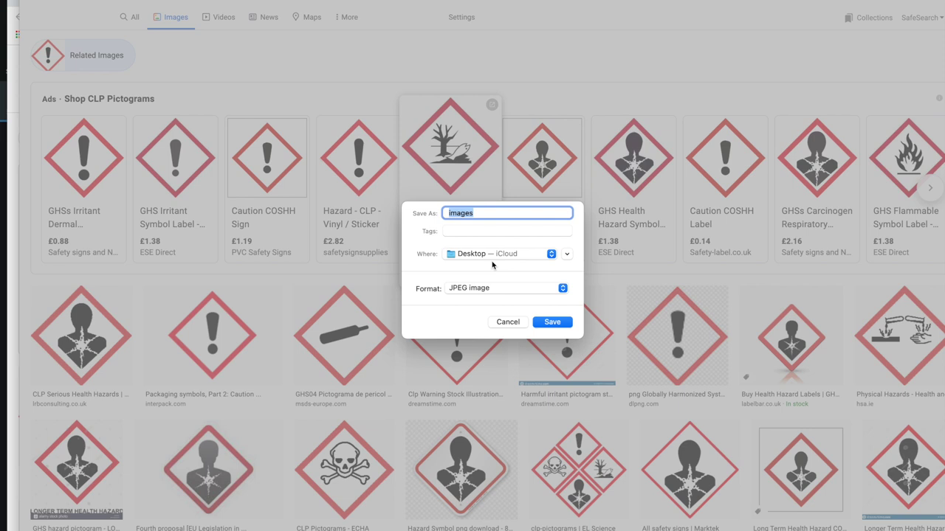
type("Aquatic")
left_click(550, 321)
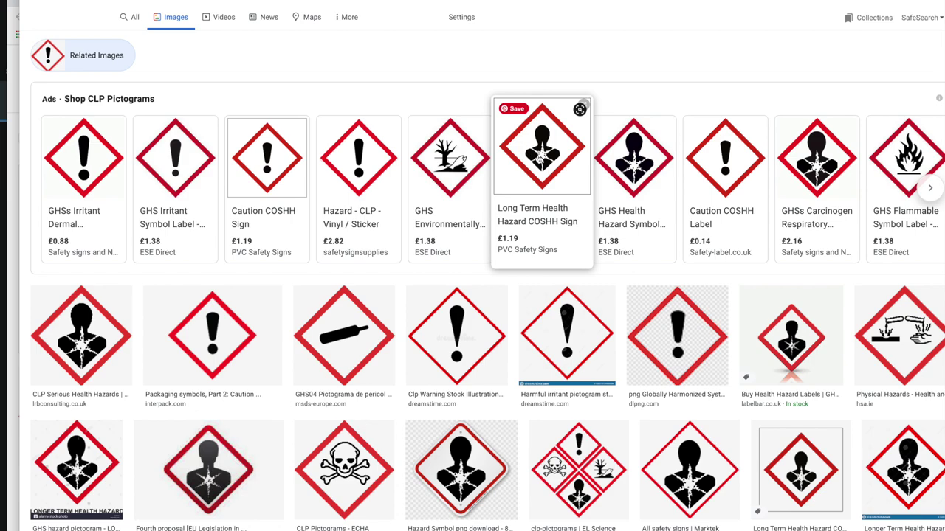
Save the Long Term Health Hazard COSHH Sign pictogram to the Desktop as a PNG image named "Respitary"
right_click(531, 149)
left_click(578, 268)
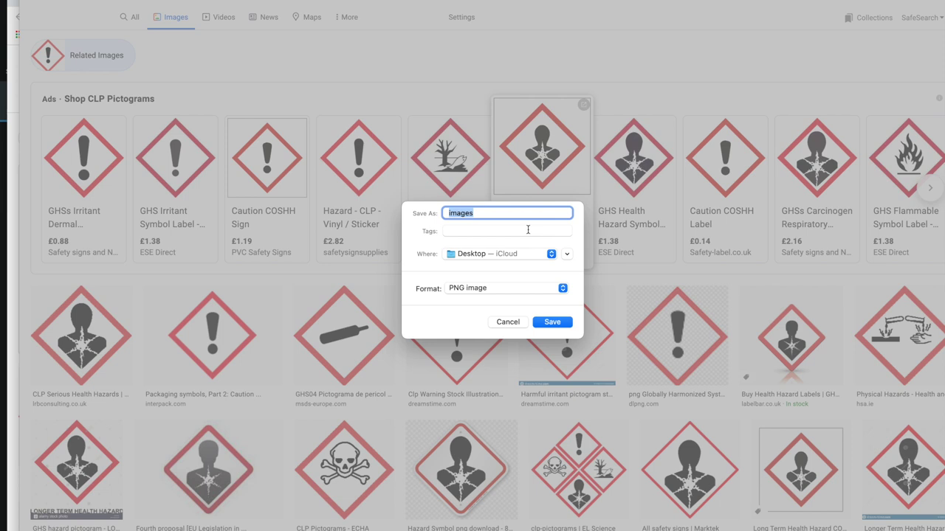
type("Respitary")
key("BackSpace")
key("BackSpace")
left_click(553, 322)
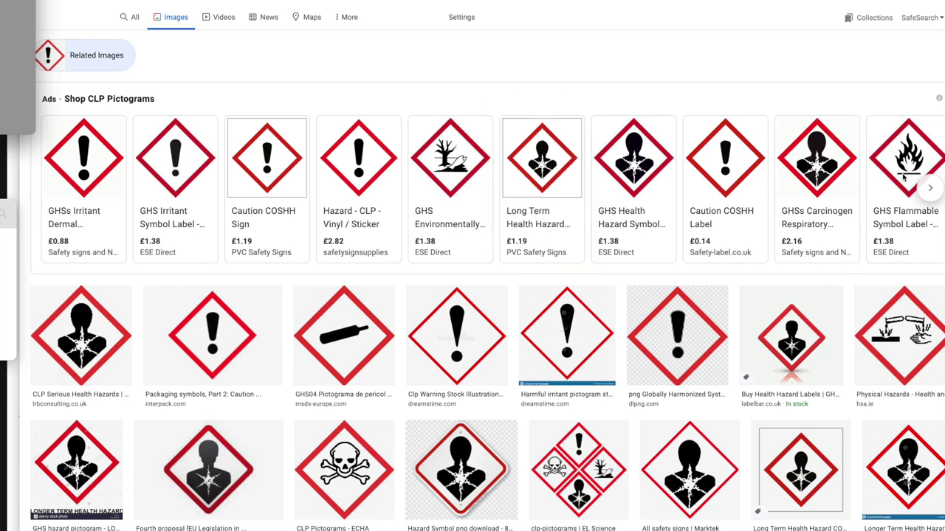
Advance the CLP pictogram ads and save the GHS Flammable Symbol image to the Desktop as a JPEG named "Flame"
left_click(930, 192)
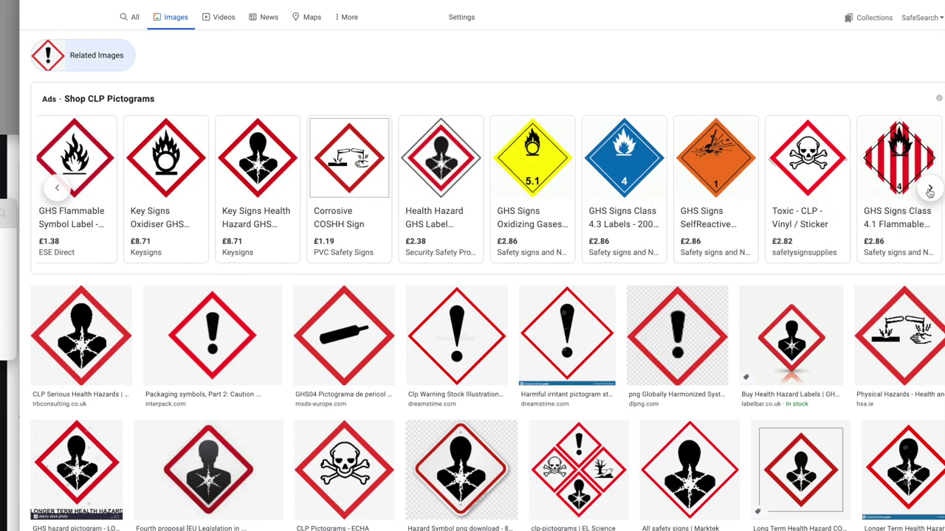
mouse_move(85, 166)
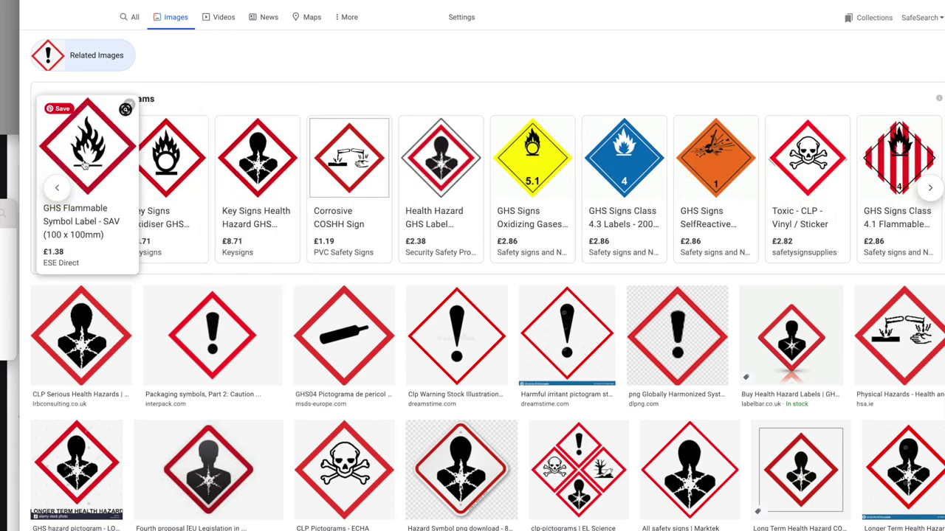
right_click(85, 165)
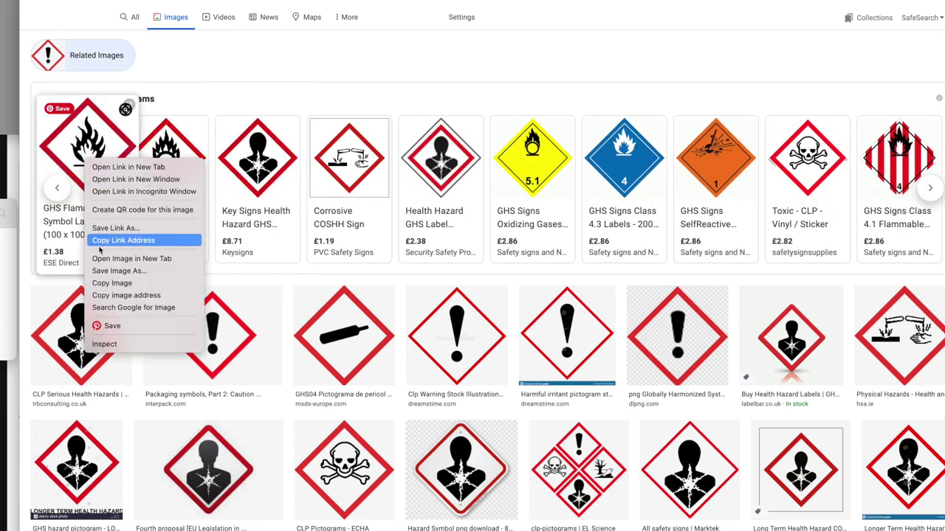
left_click(106, 273)
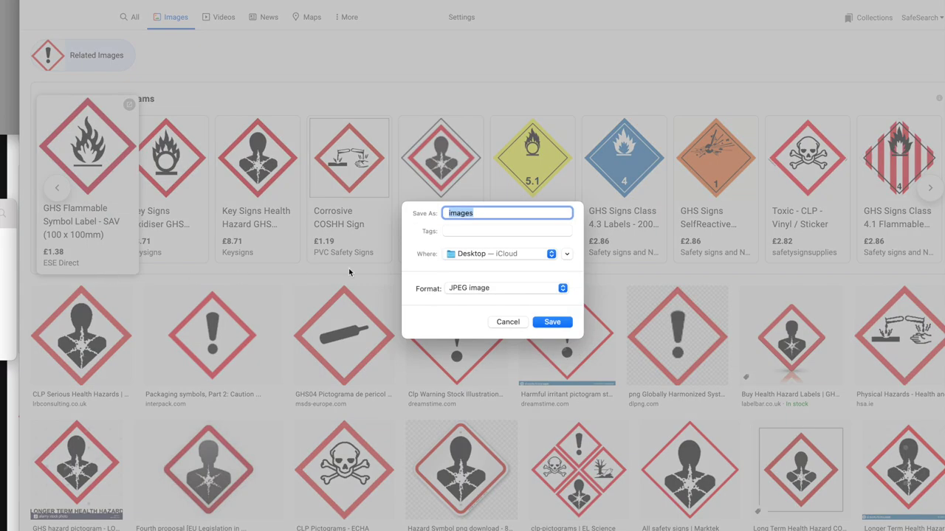
type("Flame")
left_click(552, 323)
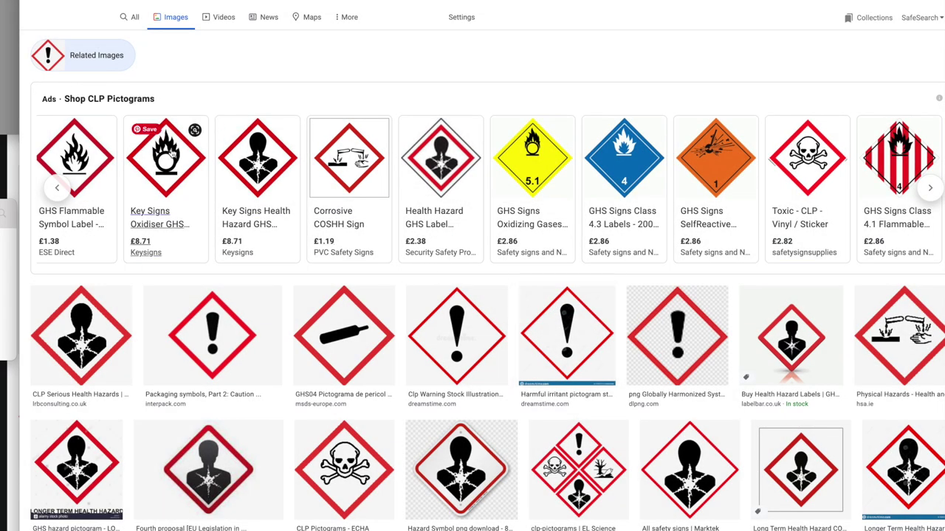
Save the Key Signs Oxidiser GHS pictogram to the Desktop as a JPEG image named "Ox"
right_click(160, 140)
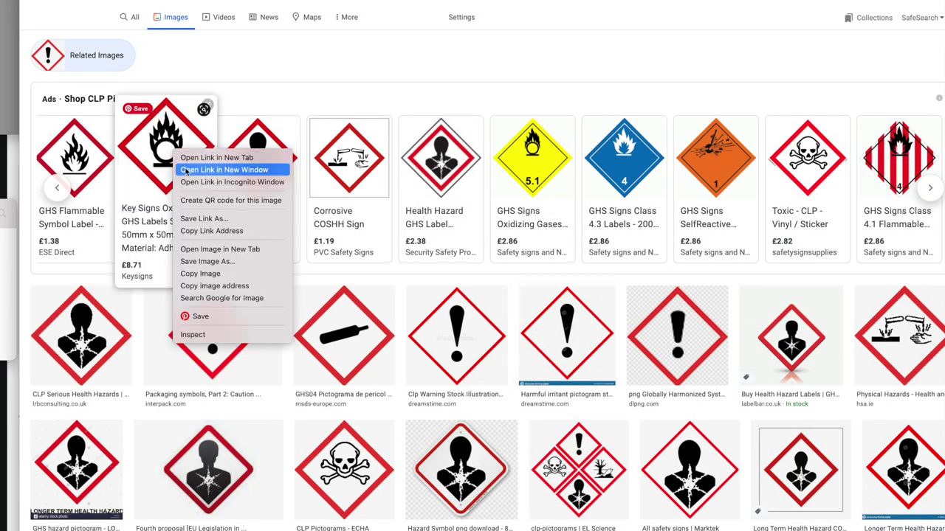
left_click(206, 263)
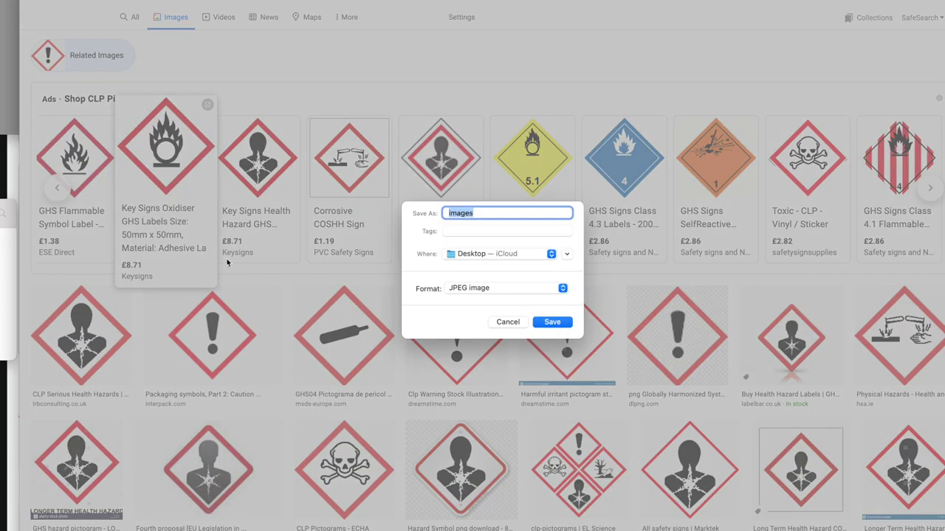
type("Ox")
left_click(553, 322)
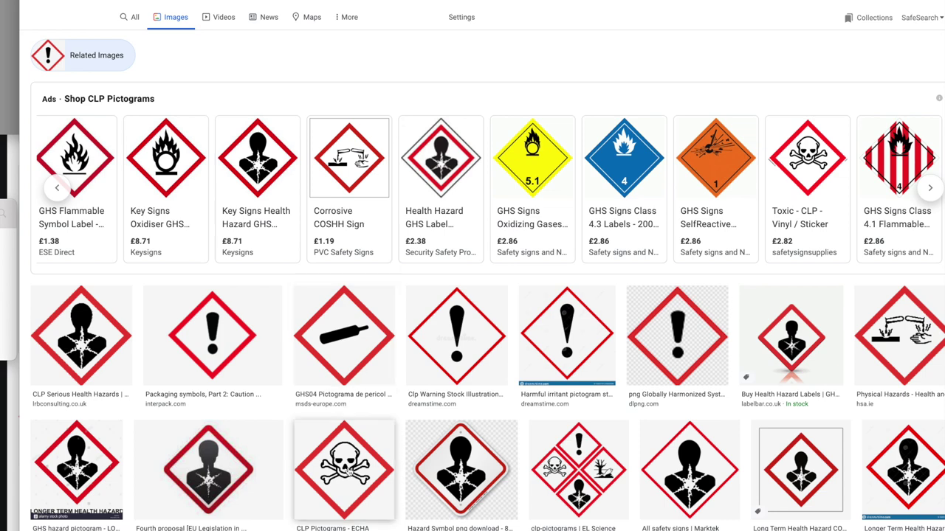
Save the ECHA skull-and-crossbones pictogram to the Desktop as a PNG image, keeping the suggested name "download"
right_click(347, 444)
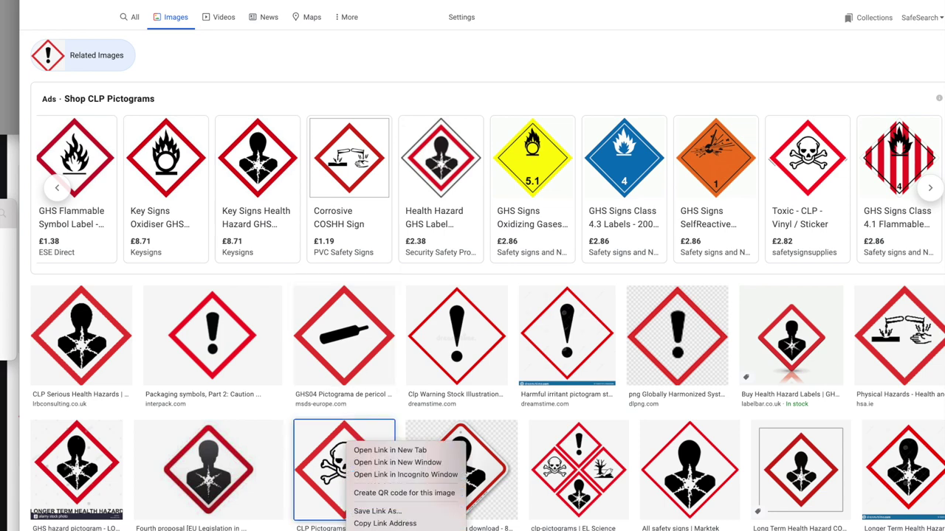
left_click(384, 528)
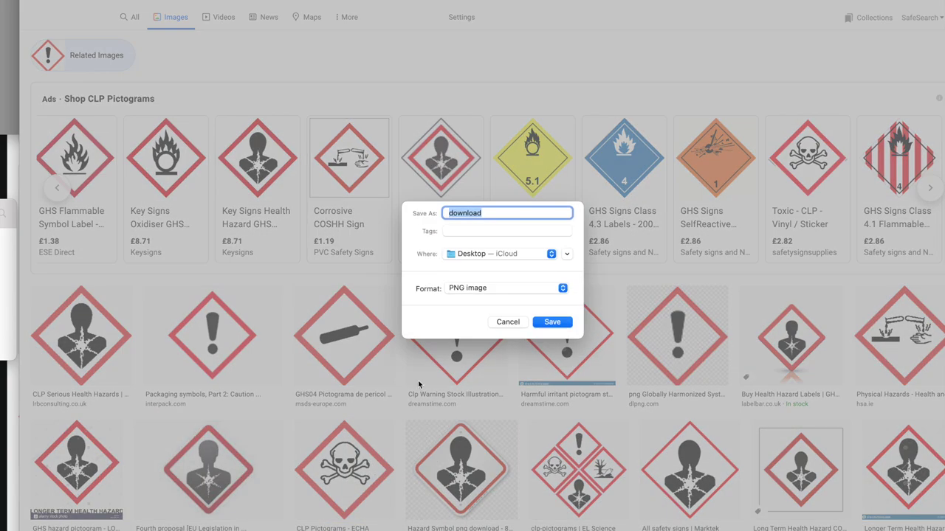
left_click(555, 325)
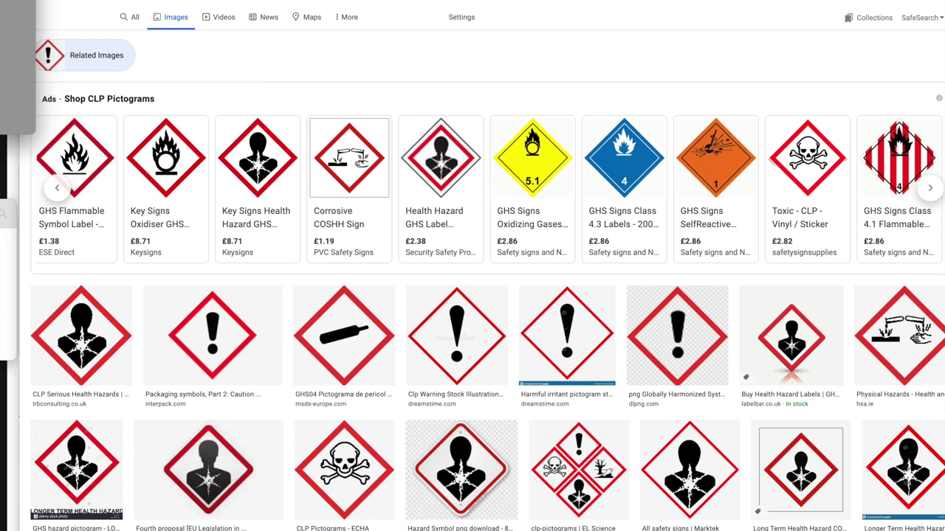
left_click(343, 470)
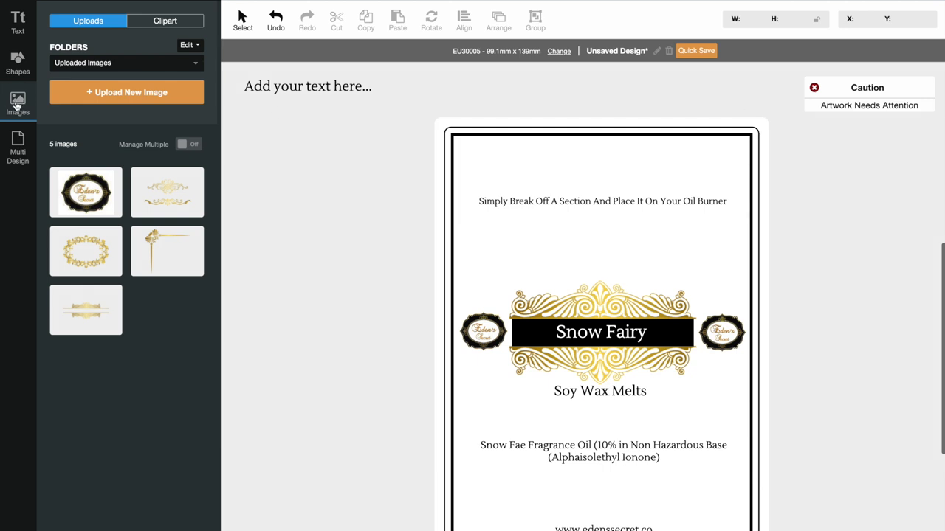
Switch to the label designer, start a new image upload and look through the Downloads folder for the saved pictograms
left_click(122, 93)
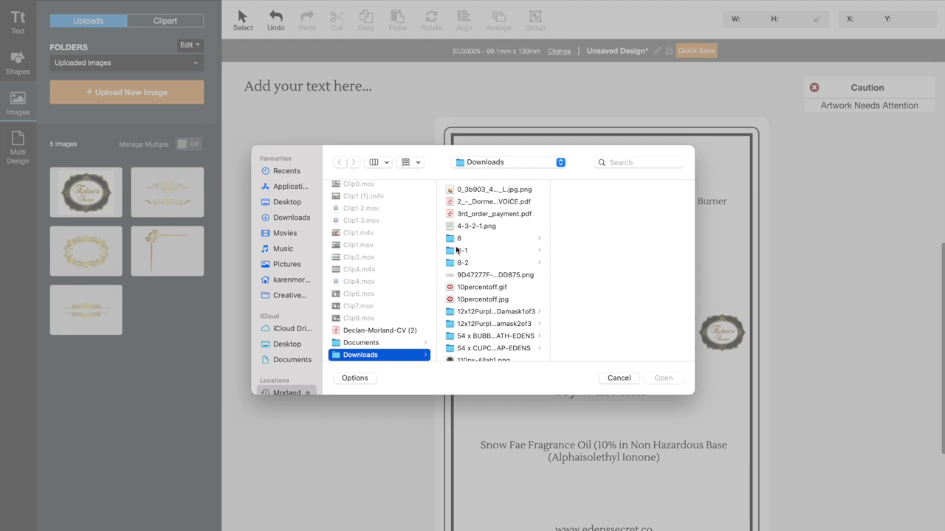
scroll(480, 262, "down", 10)
scroll(490, 272, "down", 15)
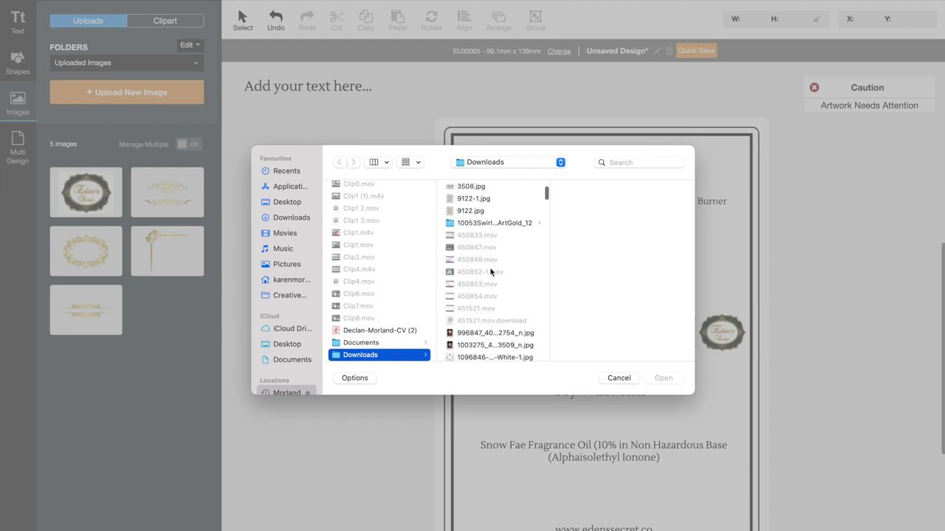
scroll(490, 271, "down", 15)
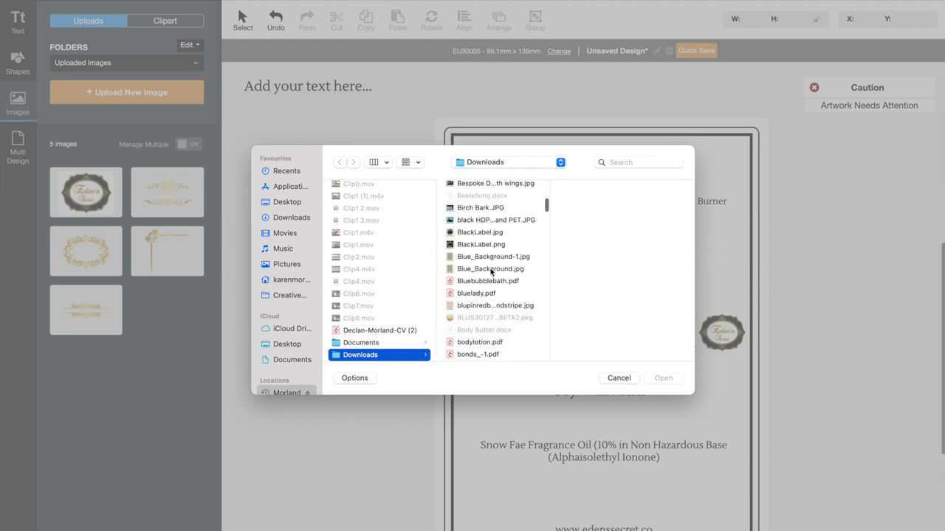
scroll(490, 271, "down", 15)
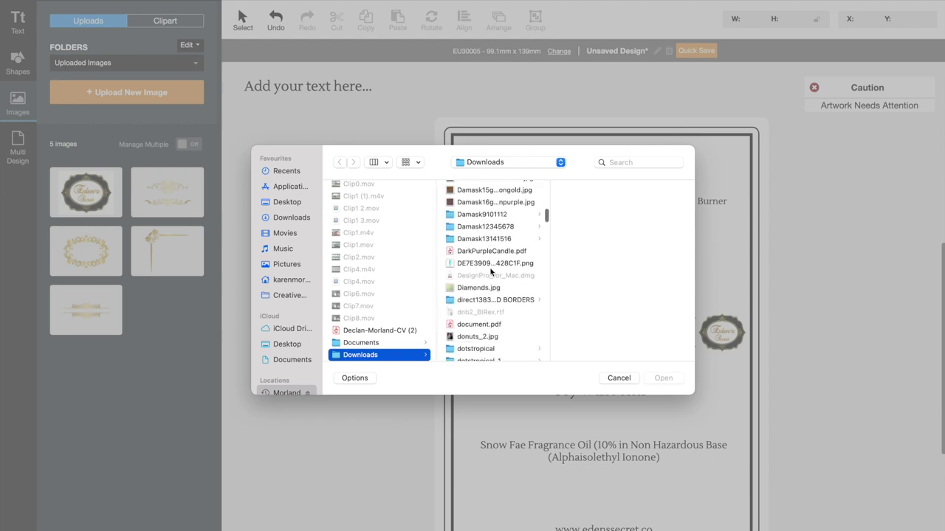
scroll(490, 271, "down", 15)
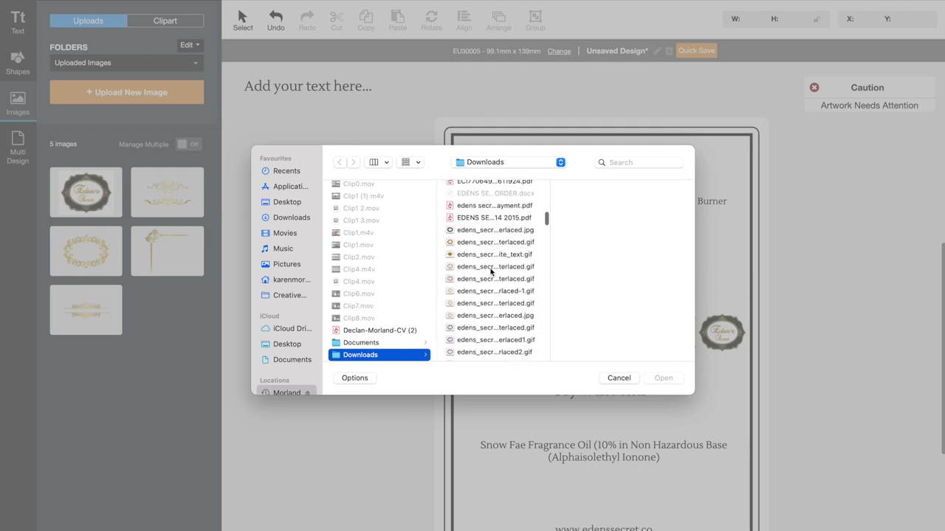
scroll(490, 272, "down", 5)
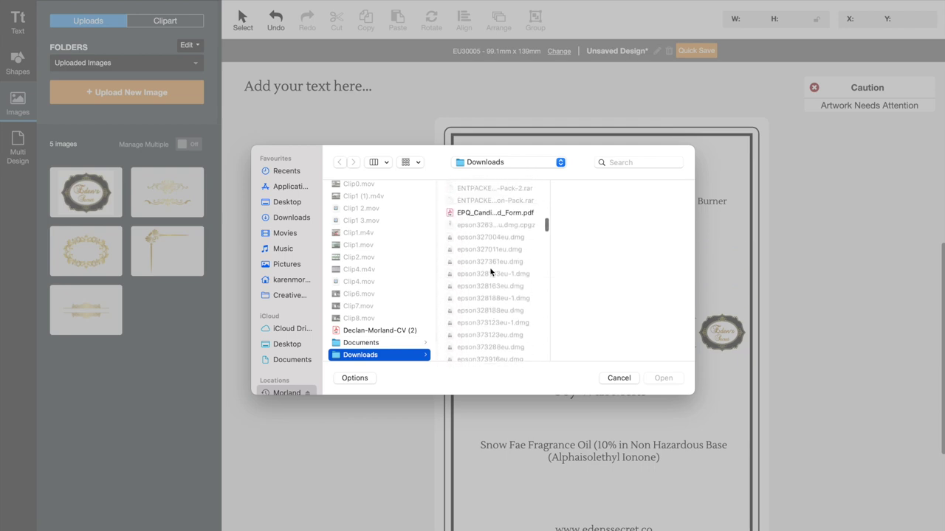
scroll(490, 272, "up", 5)
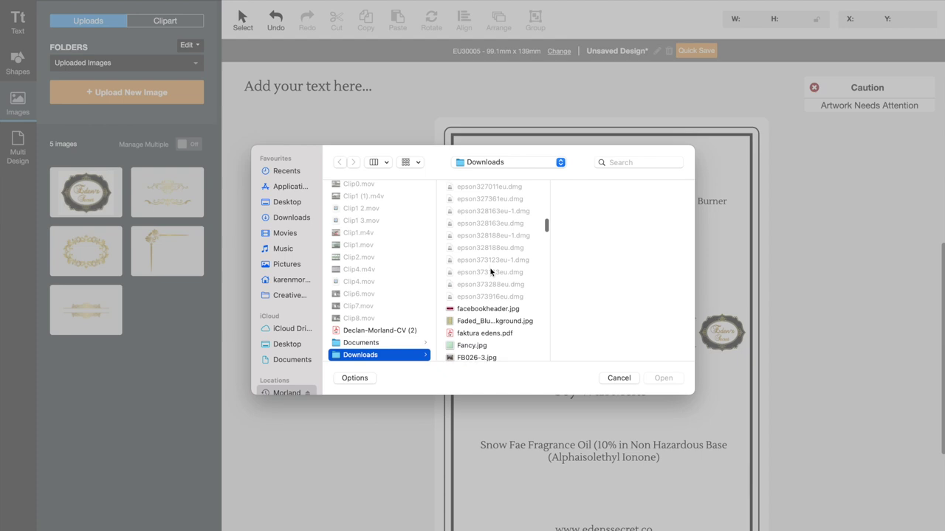
scroll(490, 272, "up", 1)
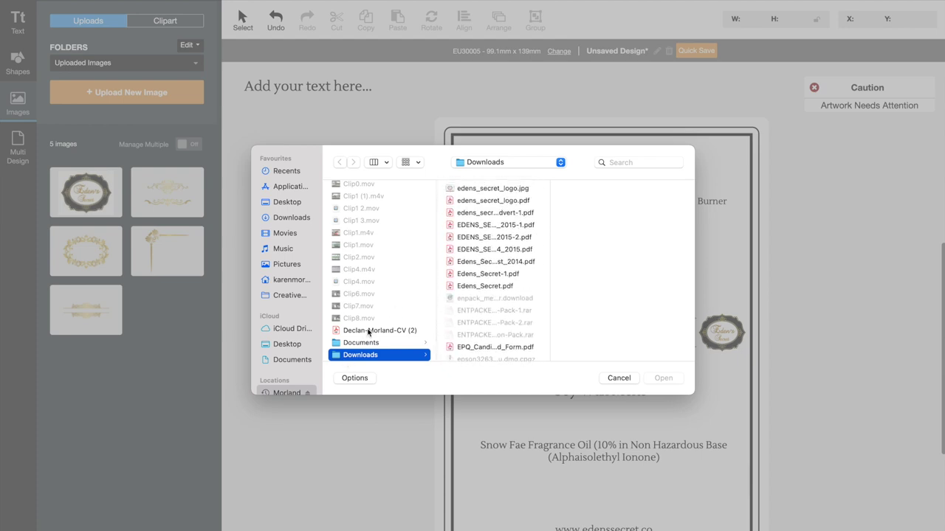
scroll(403, 314, "up", 2)
scroll(403, 315, "down", 10)
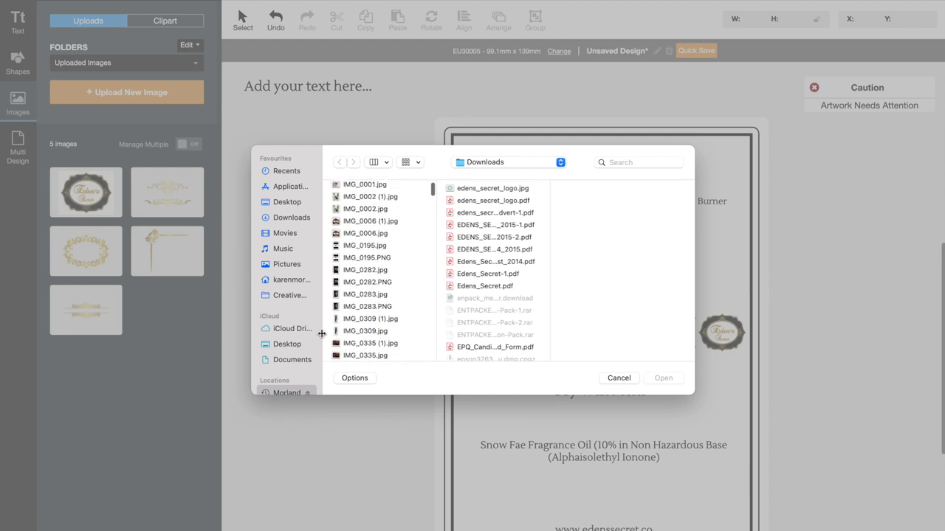
Upload Aquatic.jpeg from the iCloud Desktop folder to the uploaded images
left_click(293, 344)
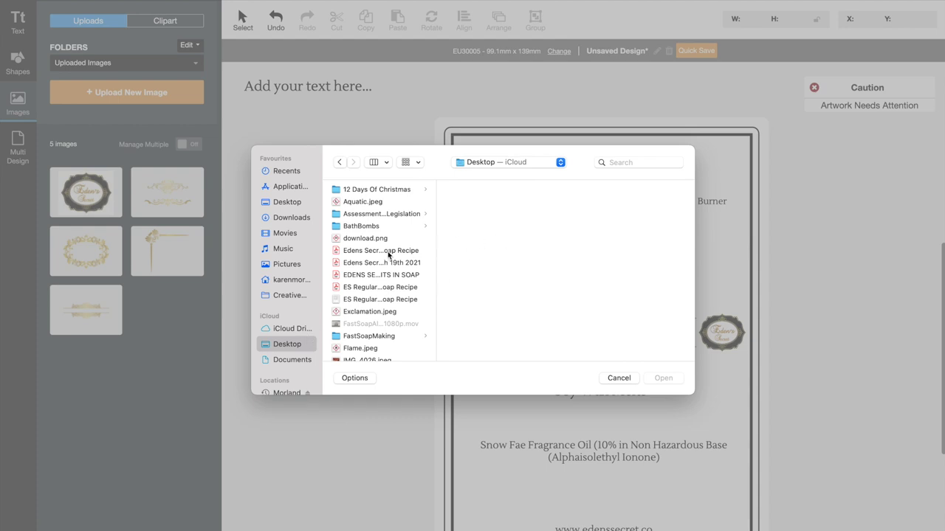
left_click(358, 202)
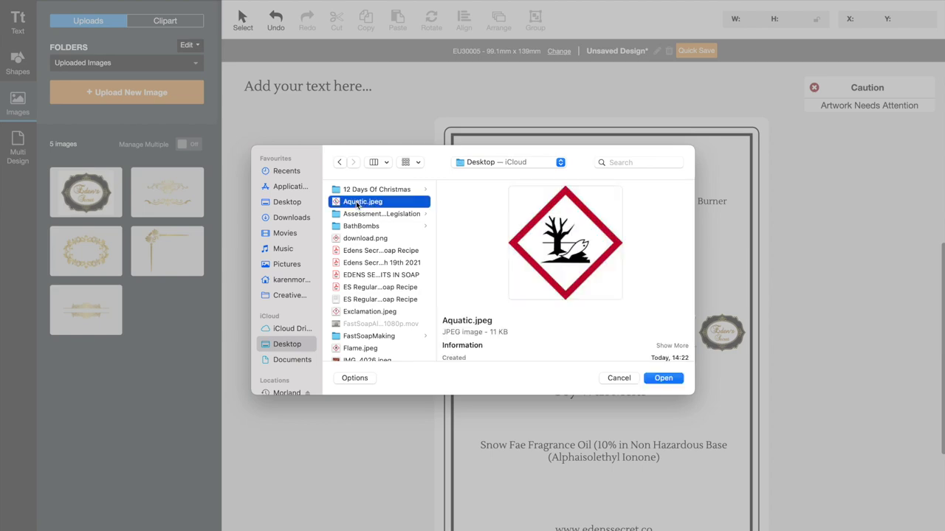
left_click(654, 380)
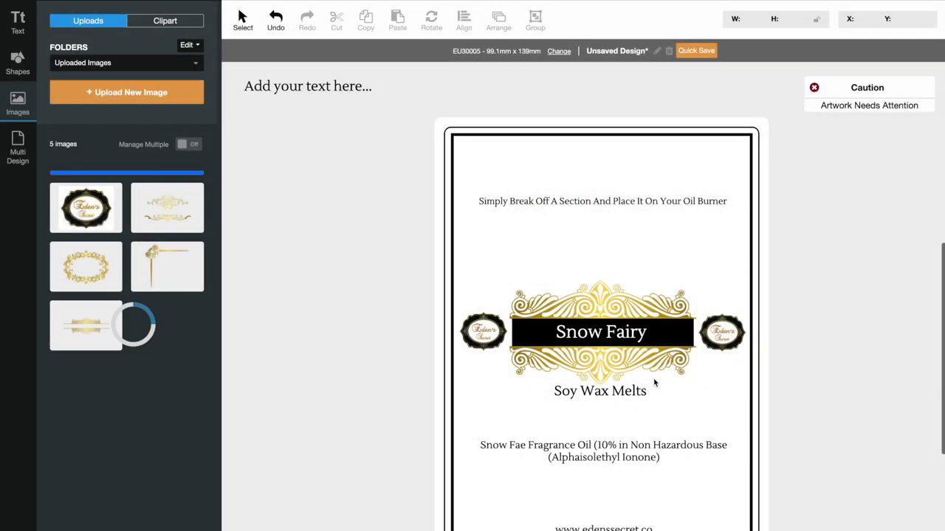
Upload the skull-and-crossbones pictogram download.png and the Exclamation.jpeg pictogram from the Desktop
left_click(146, 96)
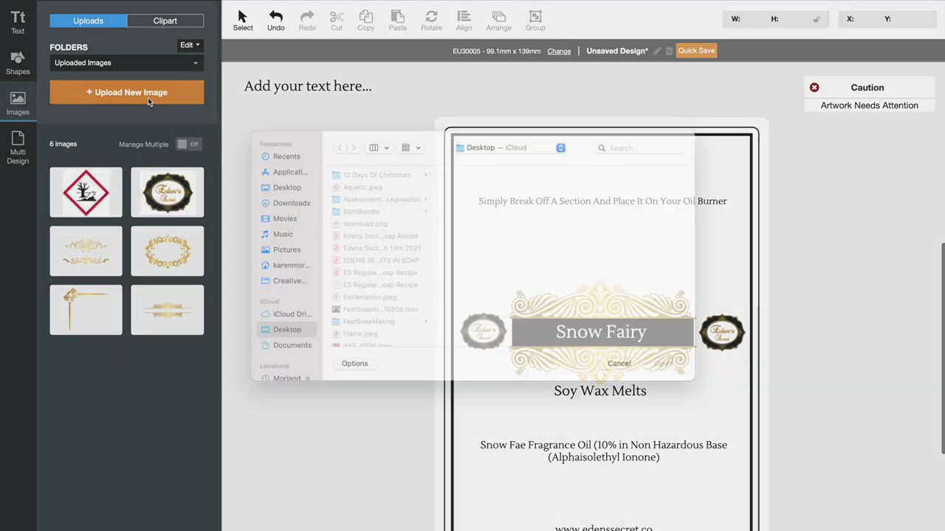
double_click(363, 238)
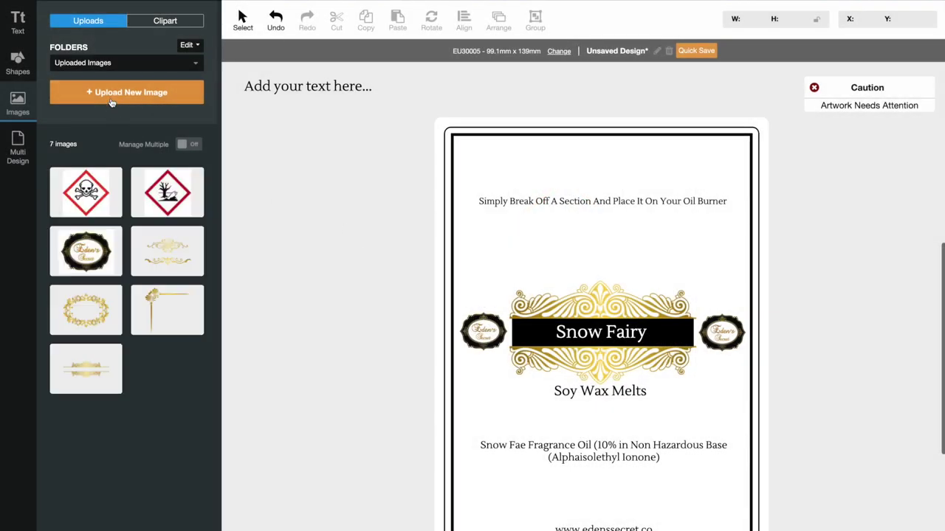
left_click(111, 96)
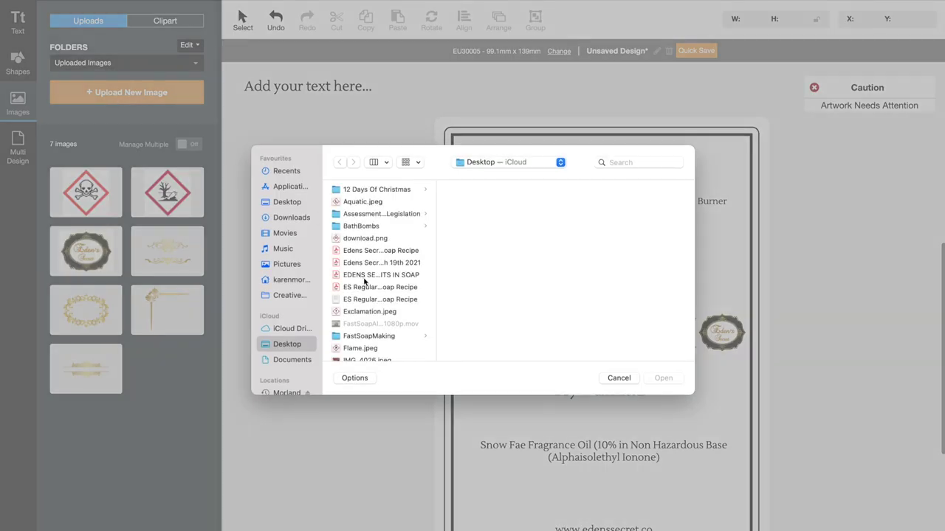
scroll(365, 296, "down", 1)
double_click(366, 297)
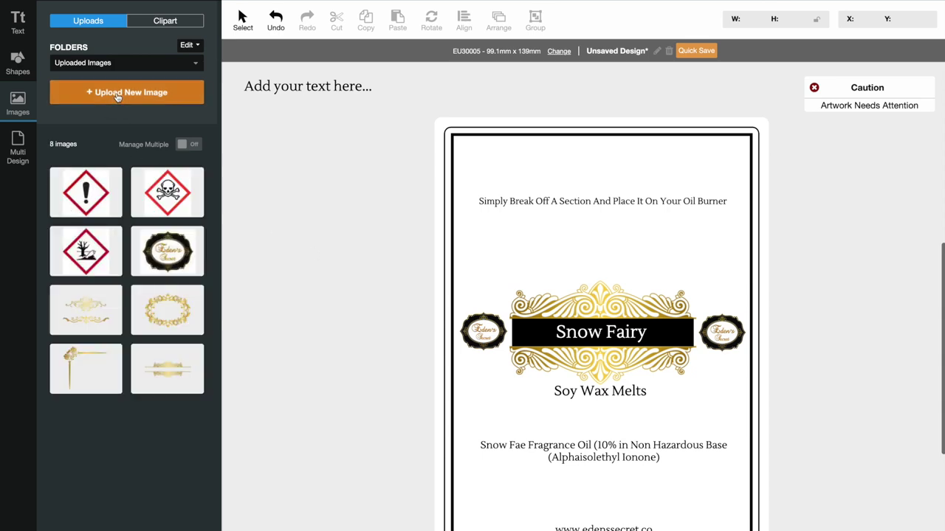
Upload the Flame.jpeg pictogram from the Desktop to the uploaded images
left_click(119, 92)
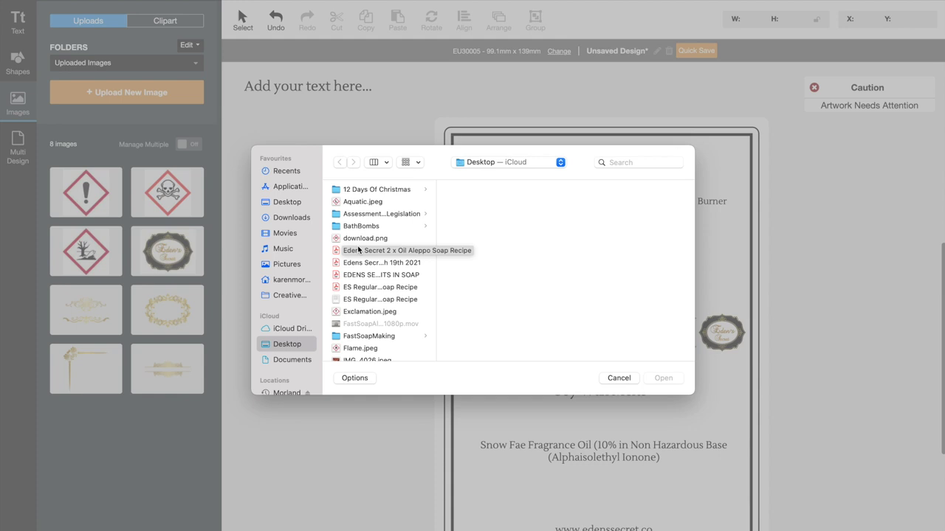
scroll(365, 259, "down", 2)
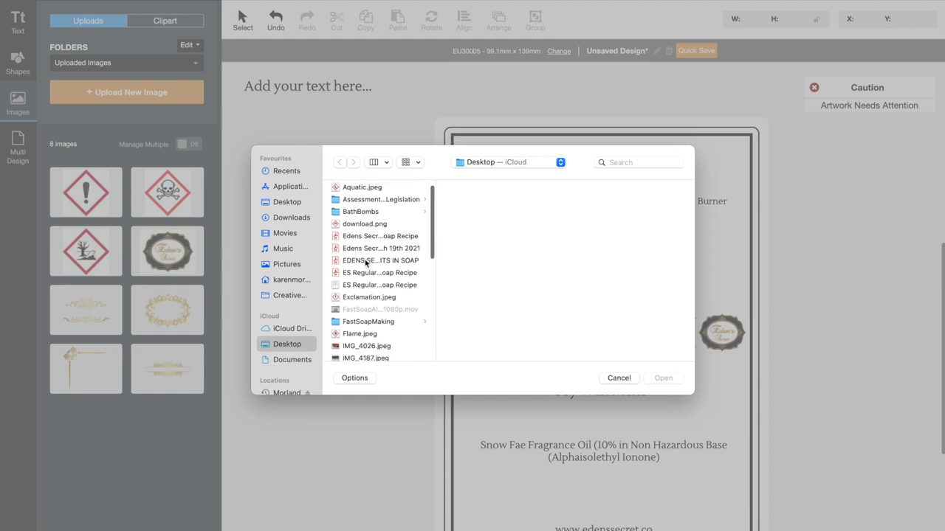
scroll(365, 264, "down", 2)
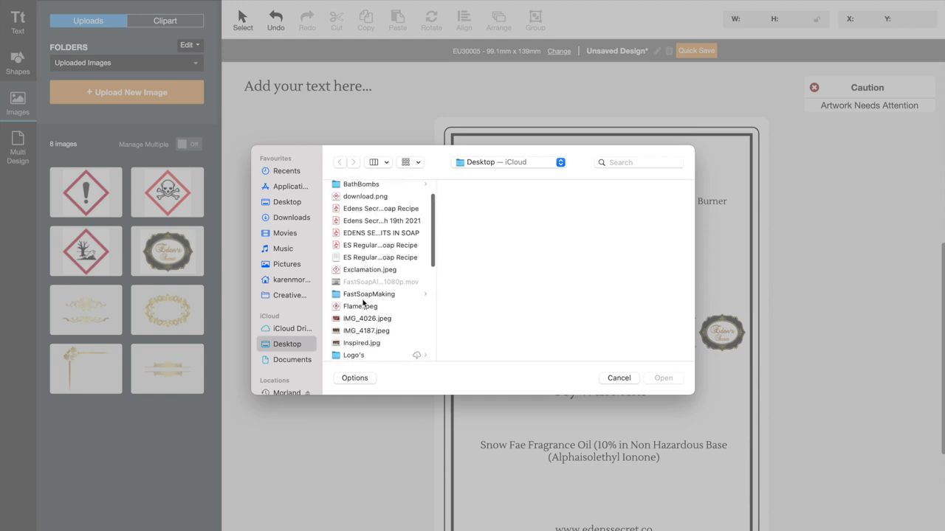
left_click(362, 305)
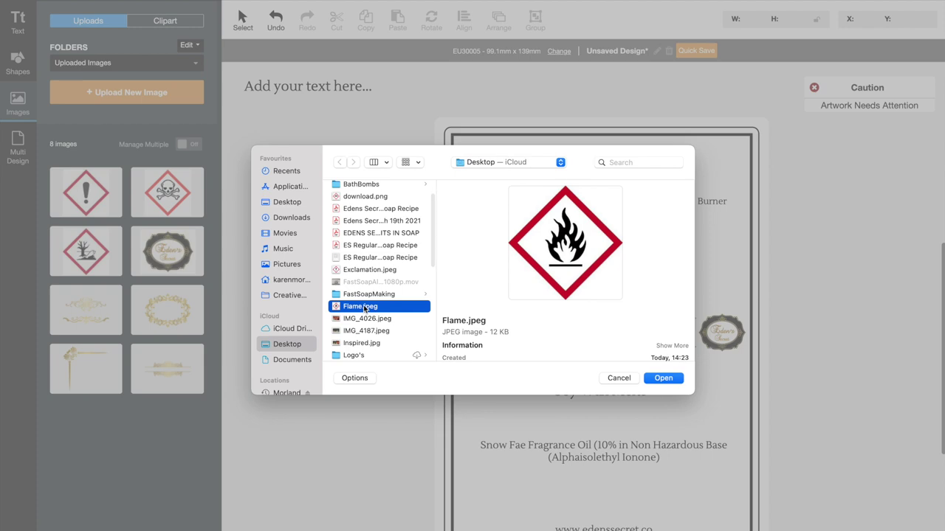
double_click(363, 305)
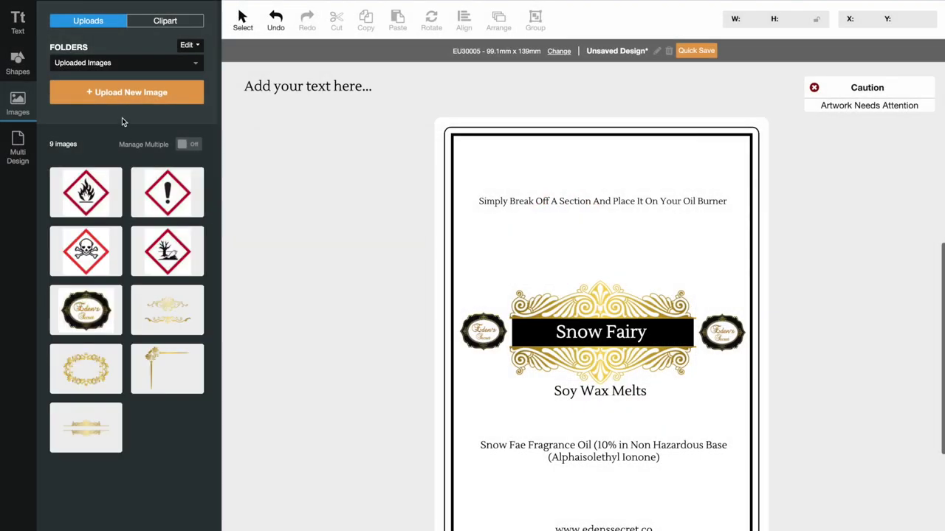
Upload the saved oxidiser pictogram with the flame over a circle from the Desktop
left_click(124, 100)
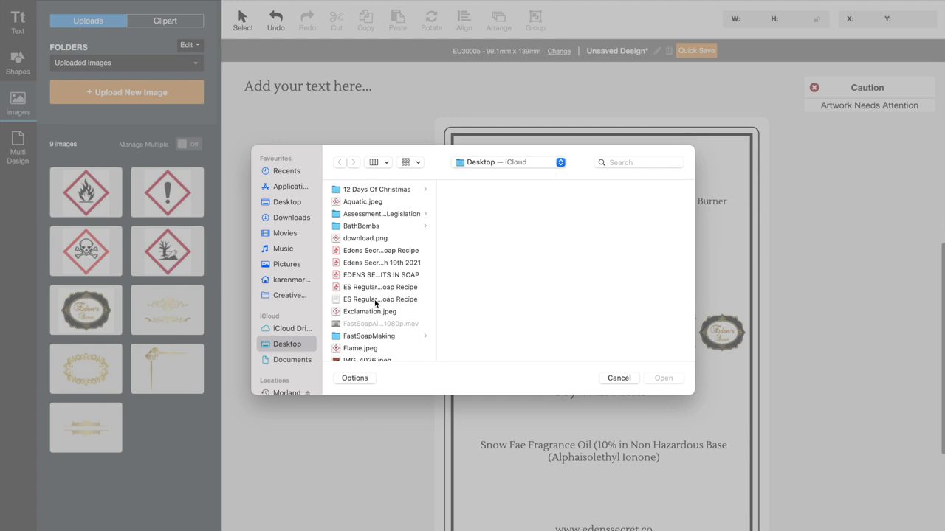
scroll(376, 302, "down", 3)
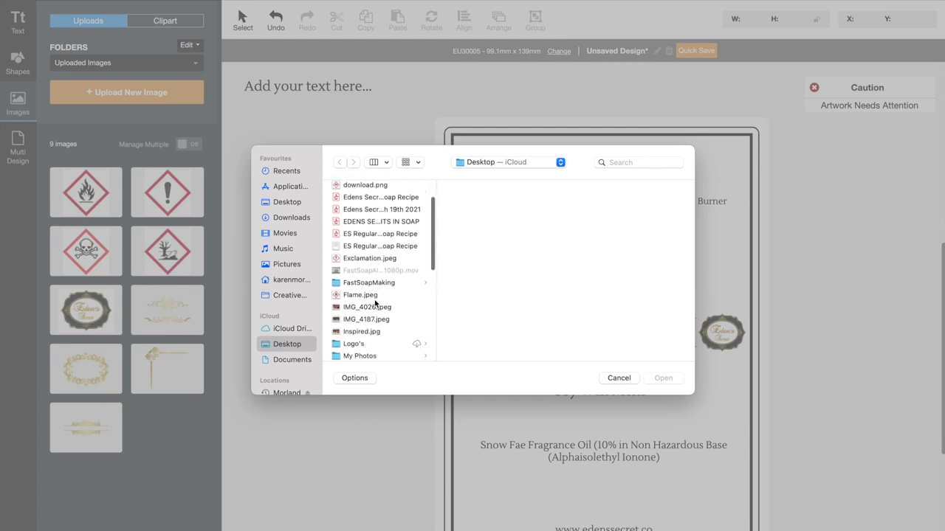
scroll(375, 303, "down", 5)
double_click(362, 332)
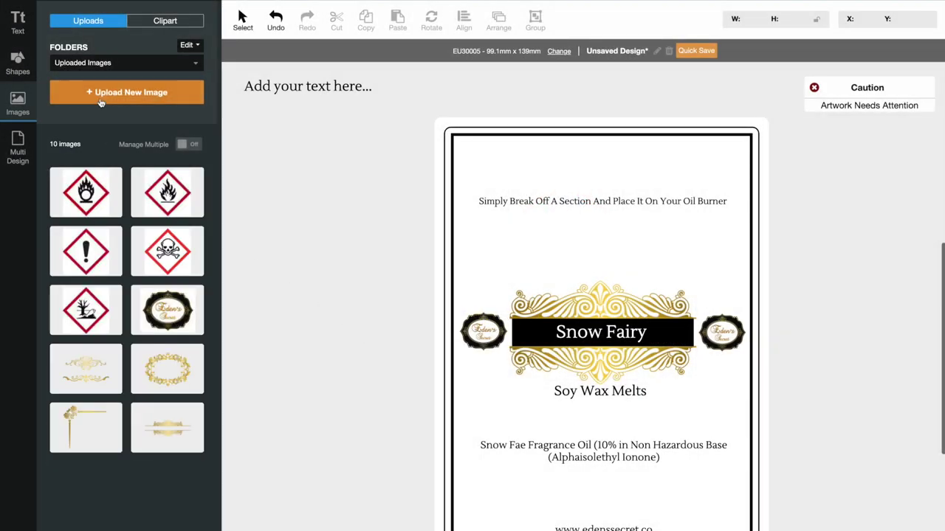
Start another image upload and look through the Desktop files for the remaining saved pictogram
left_click(101, 102)
scroll(360, 318, "down", 3)
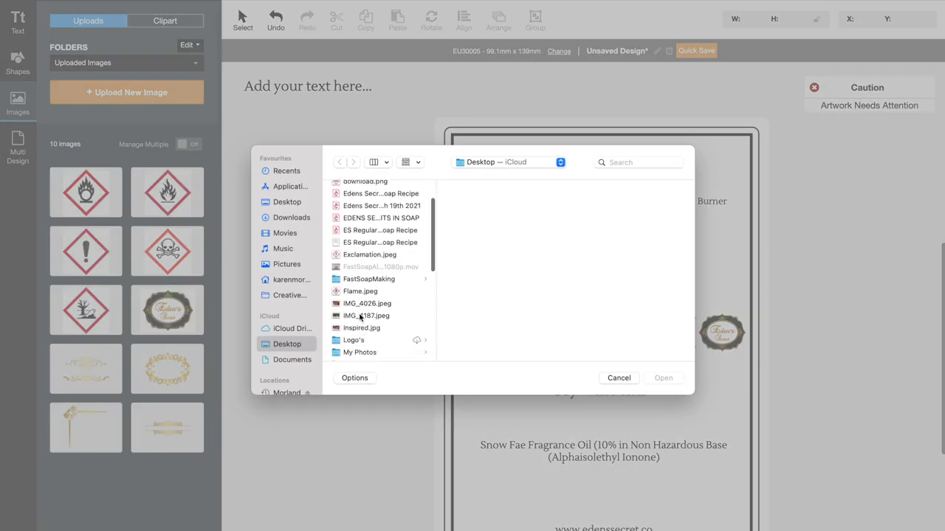